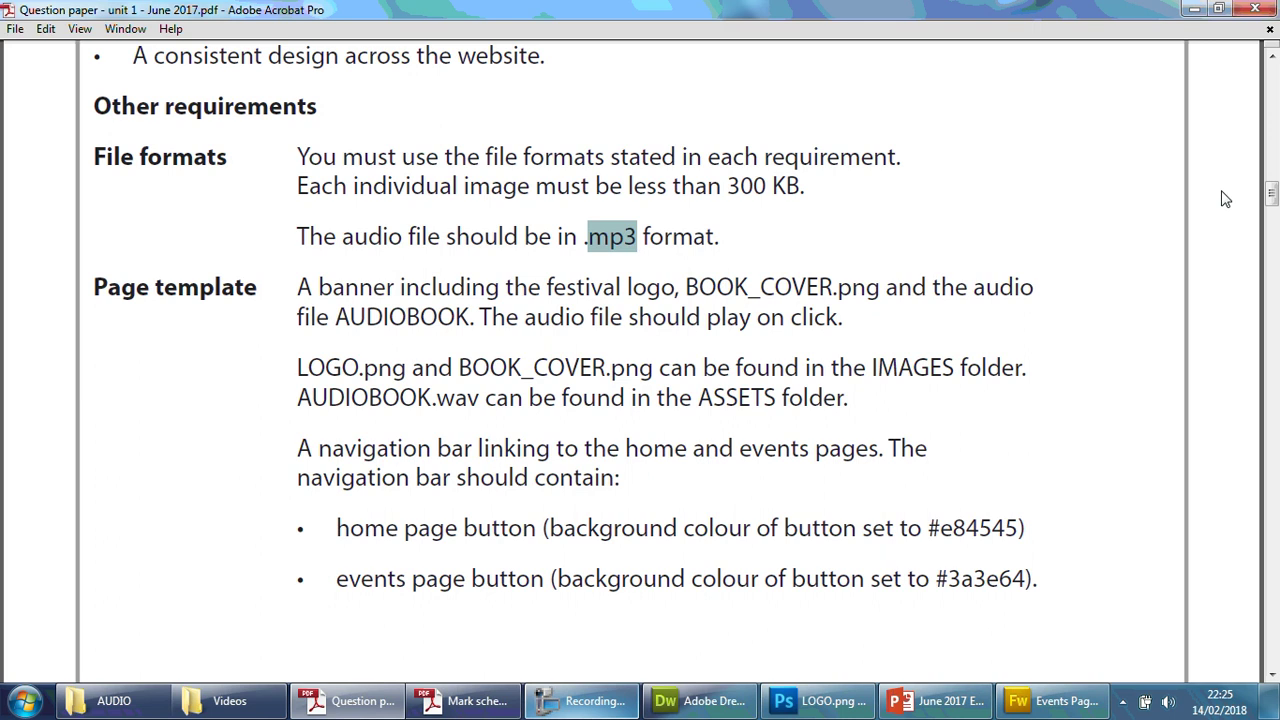
Step: Locate the AUDIOBOOK file in the Unit 1 Assets > AUDIO folder and check its file details
click(113, 700)
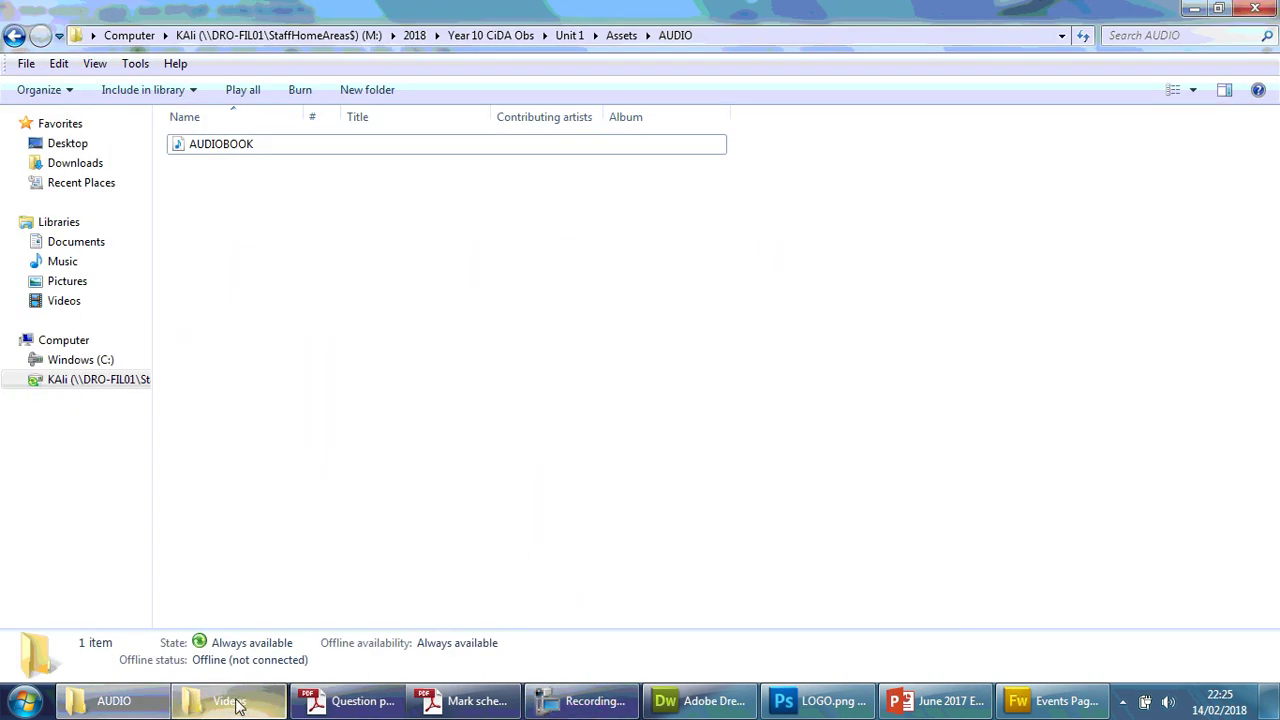
click(211, 148)
click(13, 36)
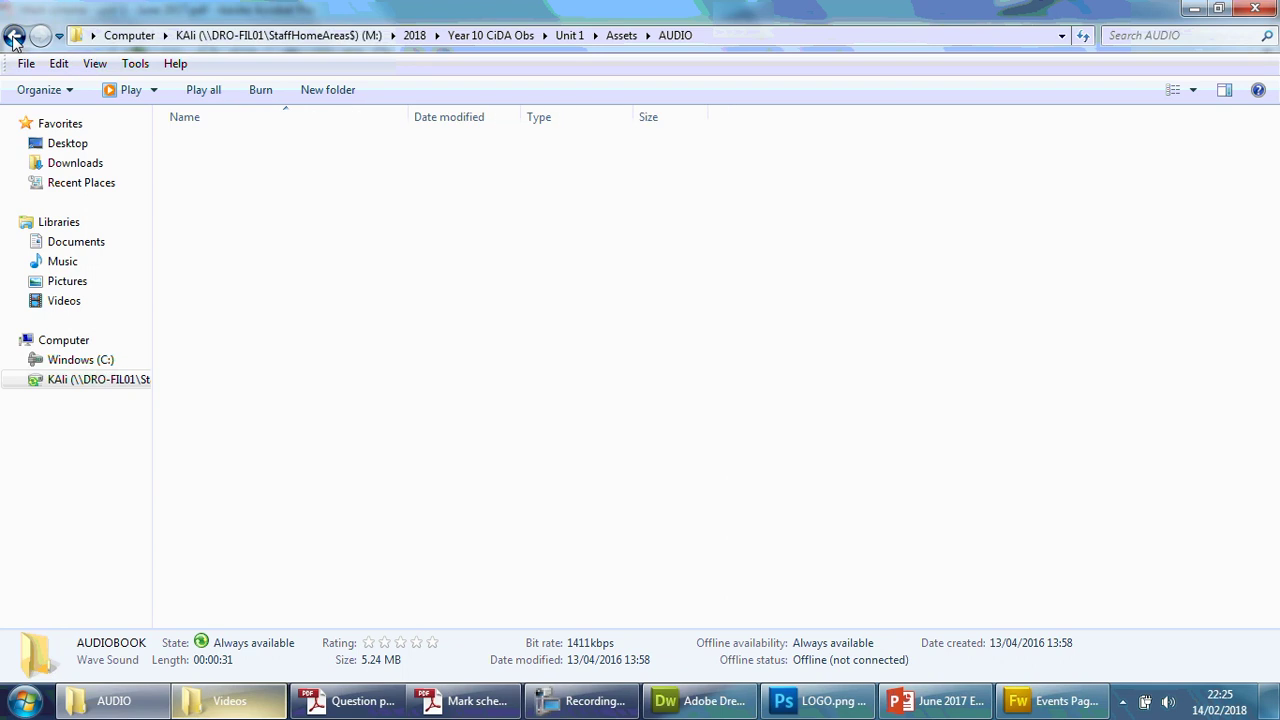
click(320, 397)
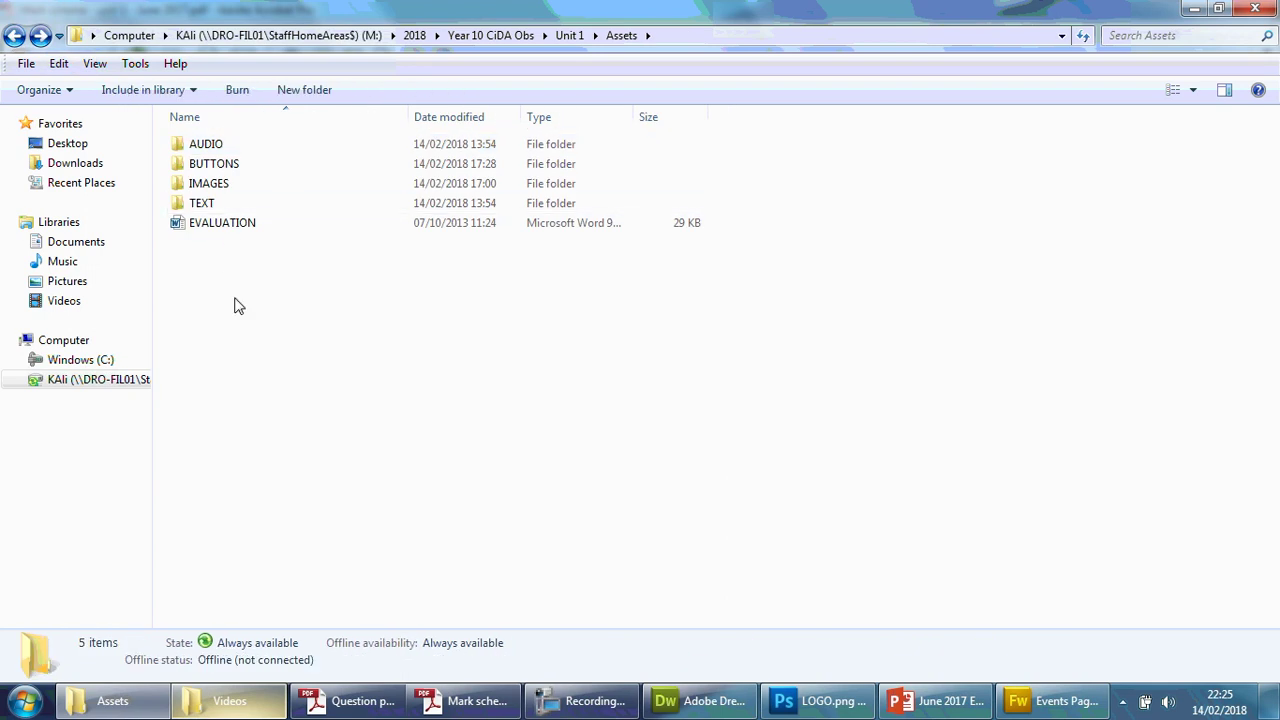
double_click(214, 152)
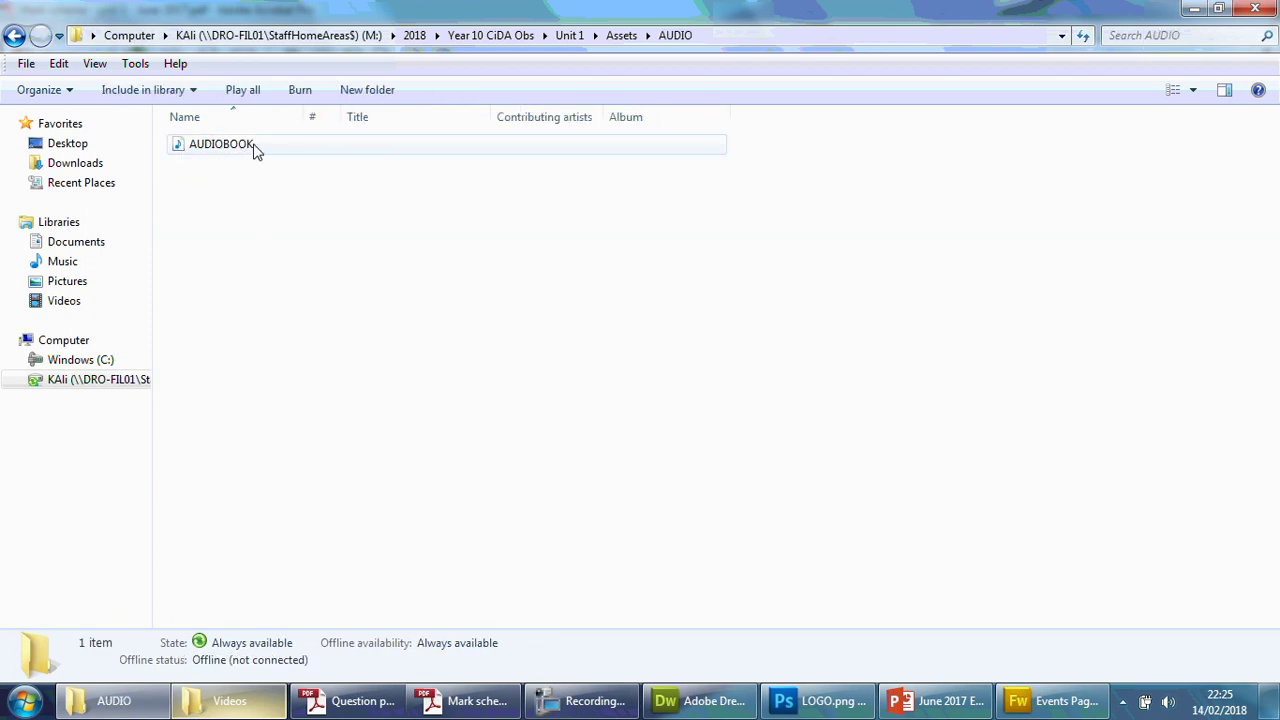
click(250, 148)
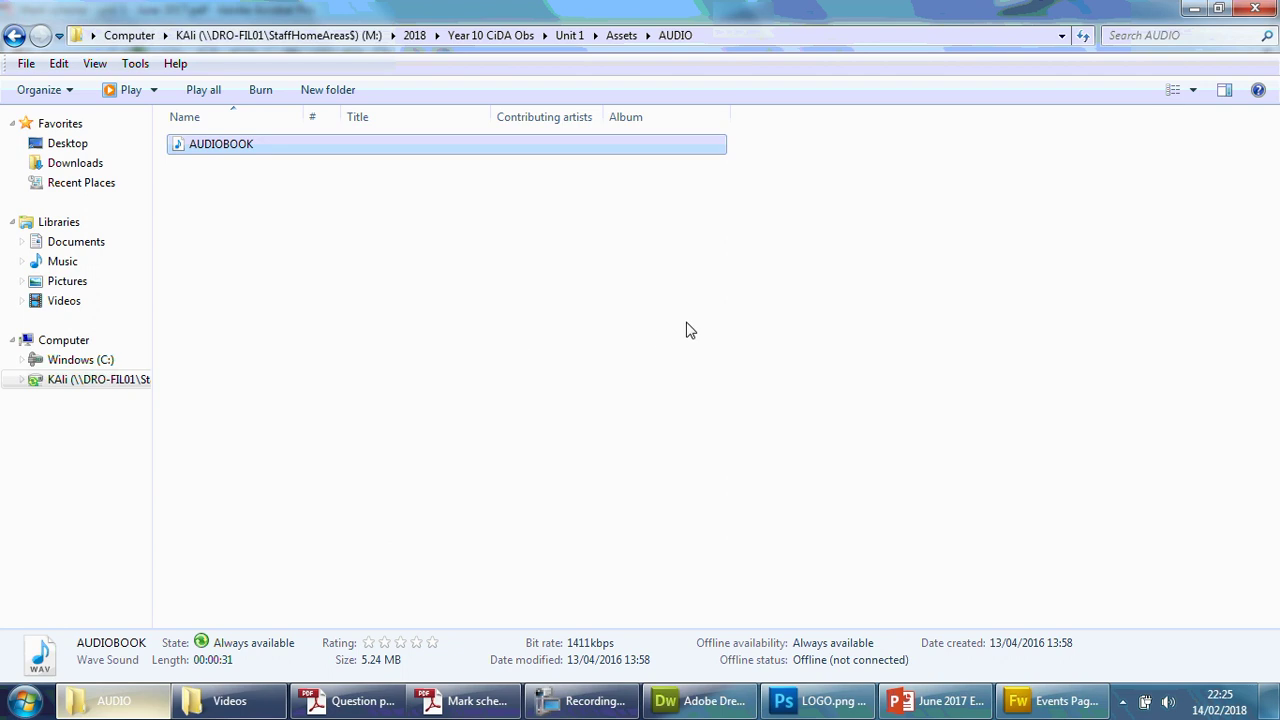
Step: Try the Content view for the AUDIO folder's files and set the folder to List view
click(1044, 222)
click(1193, 91)
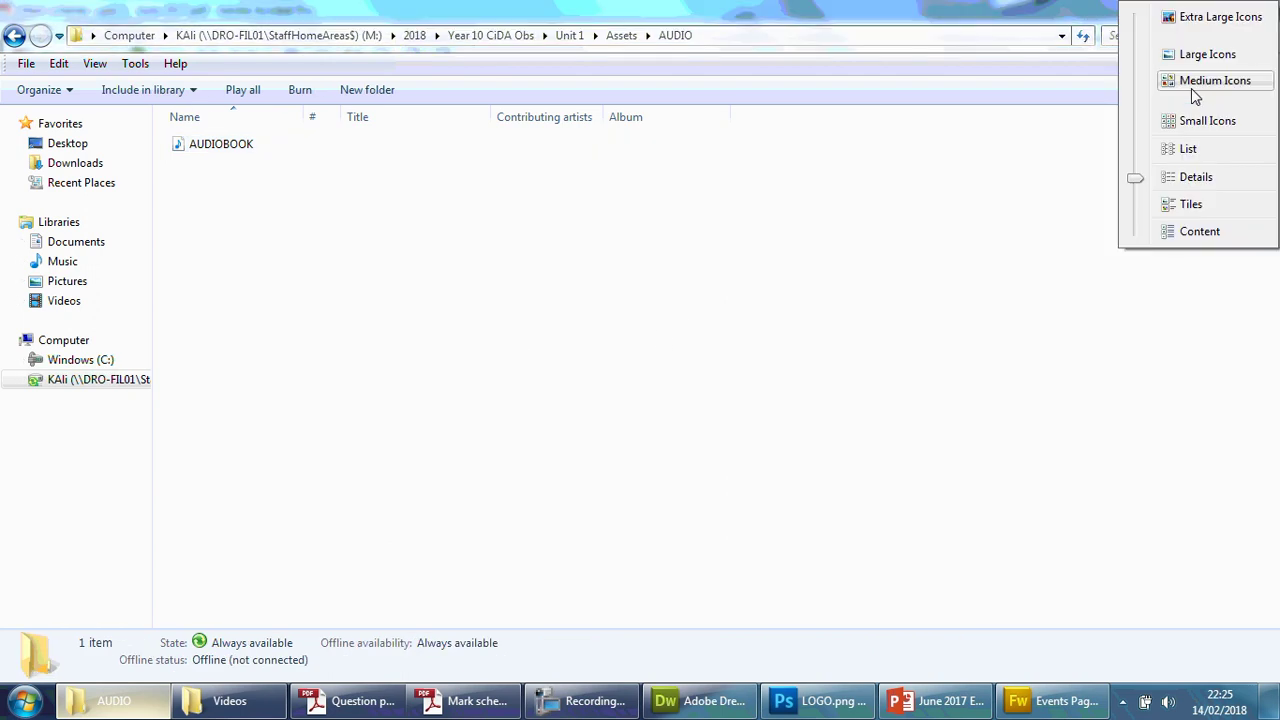
click(1200, 232)
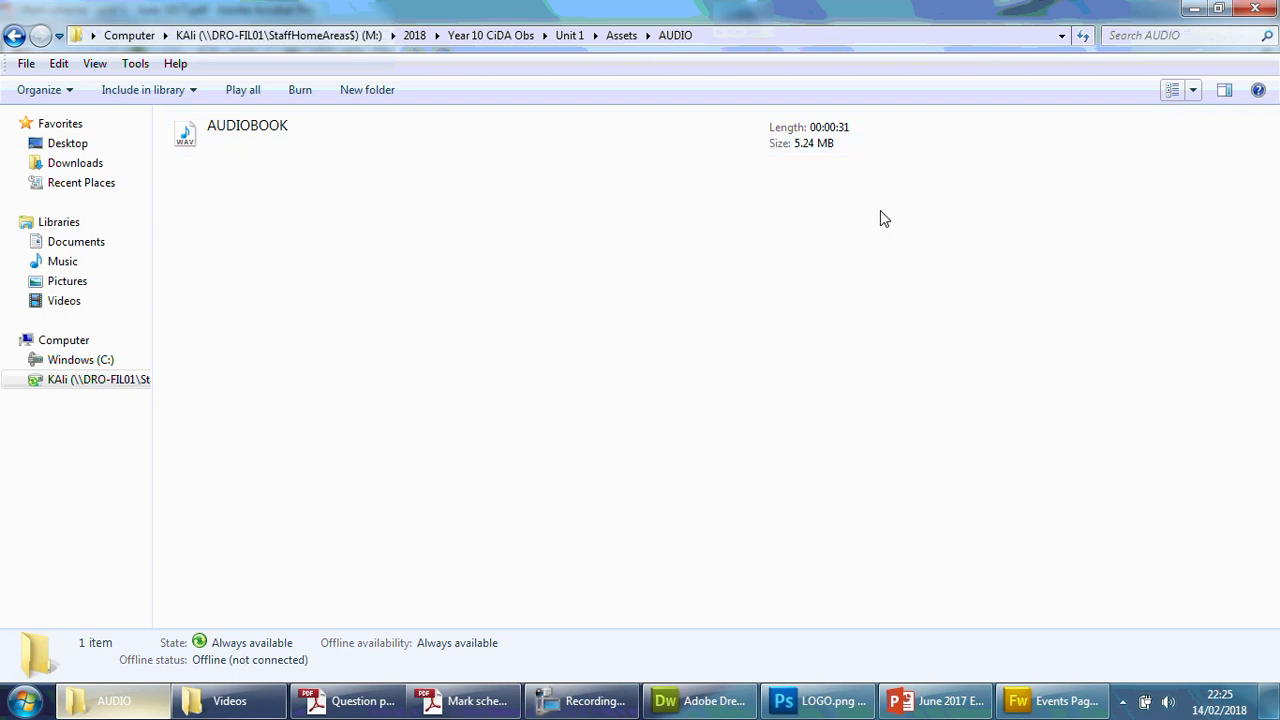
click(1195, 92)
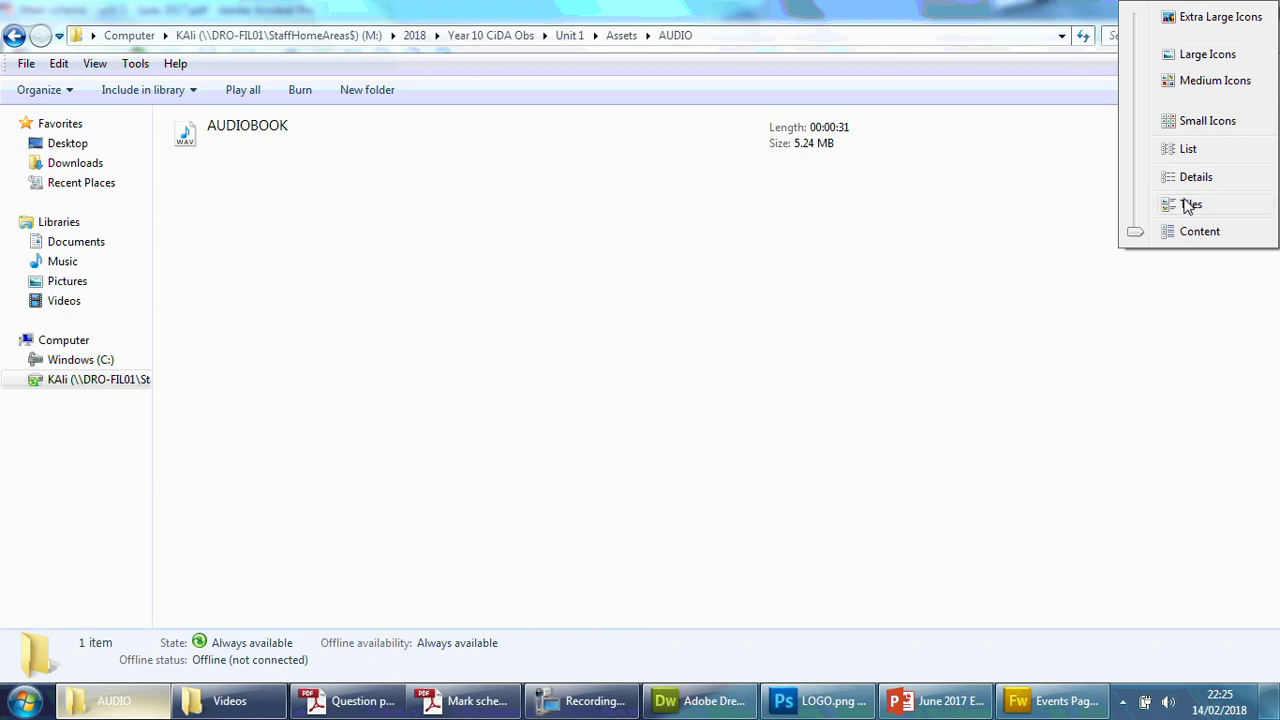
click(1188, 150)
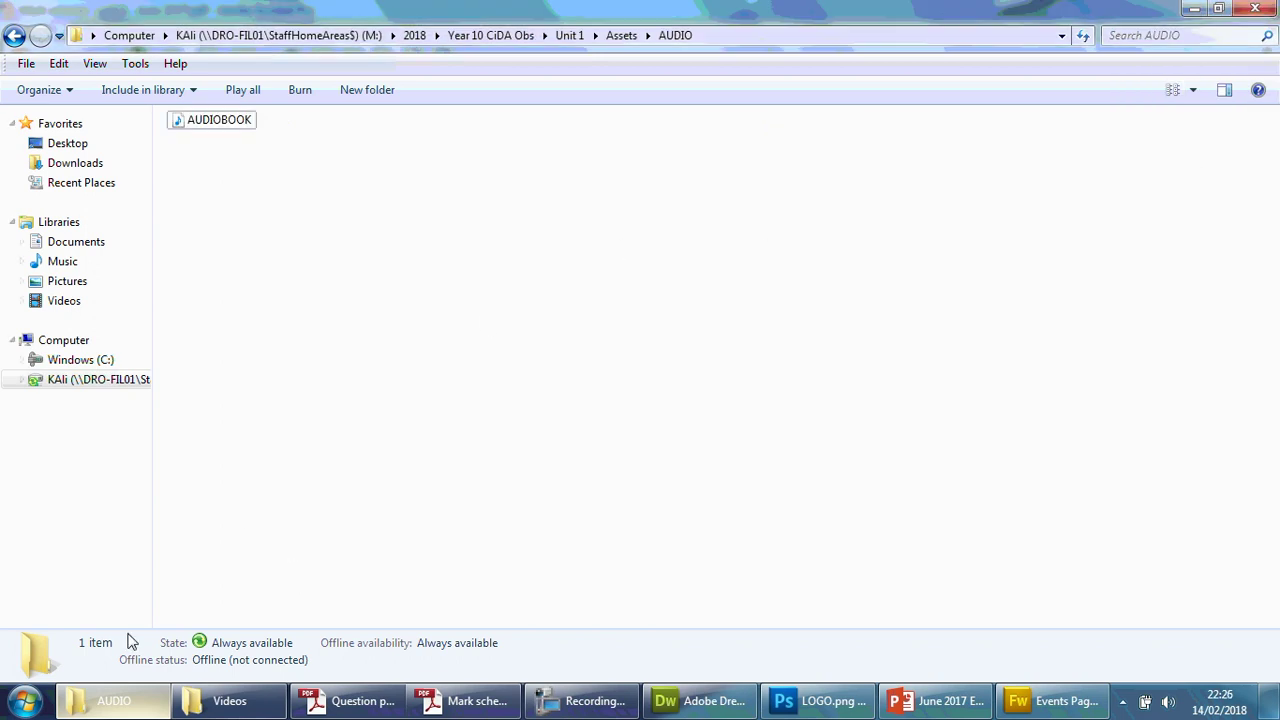
Step: Launch Adobe Audition CS5.5 and dismiss the QuickTime alert
click(26, 702)
click(62, 614)
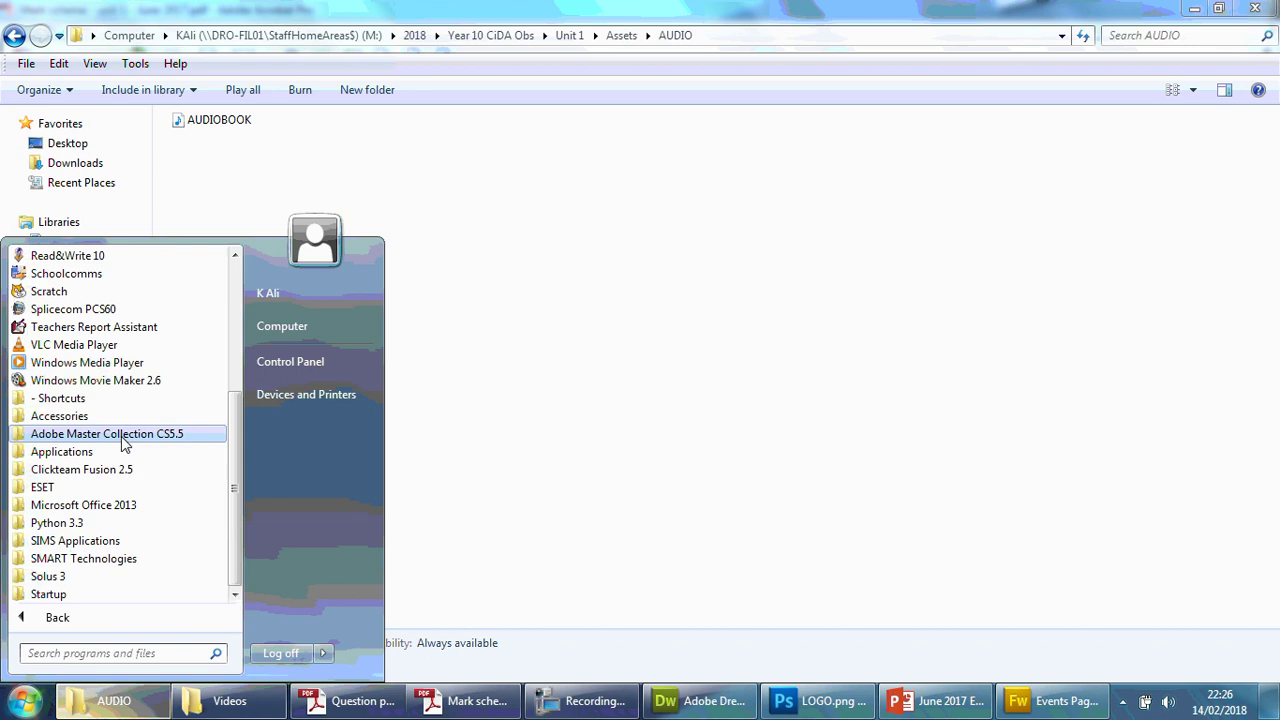
click(125, 444)
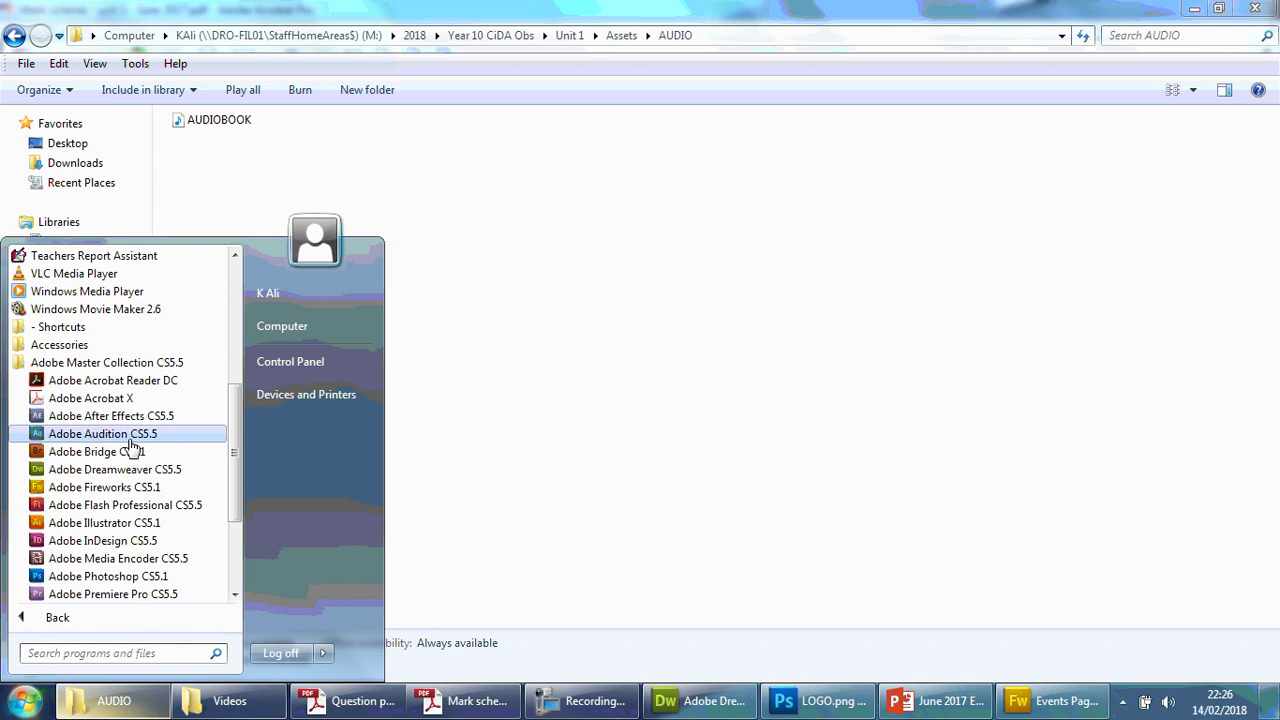
click(127, 436)
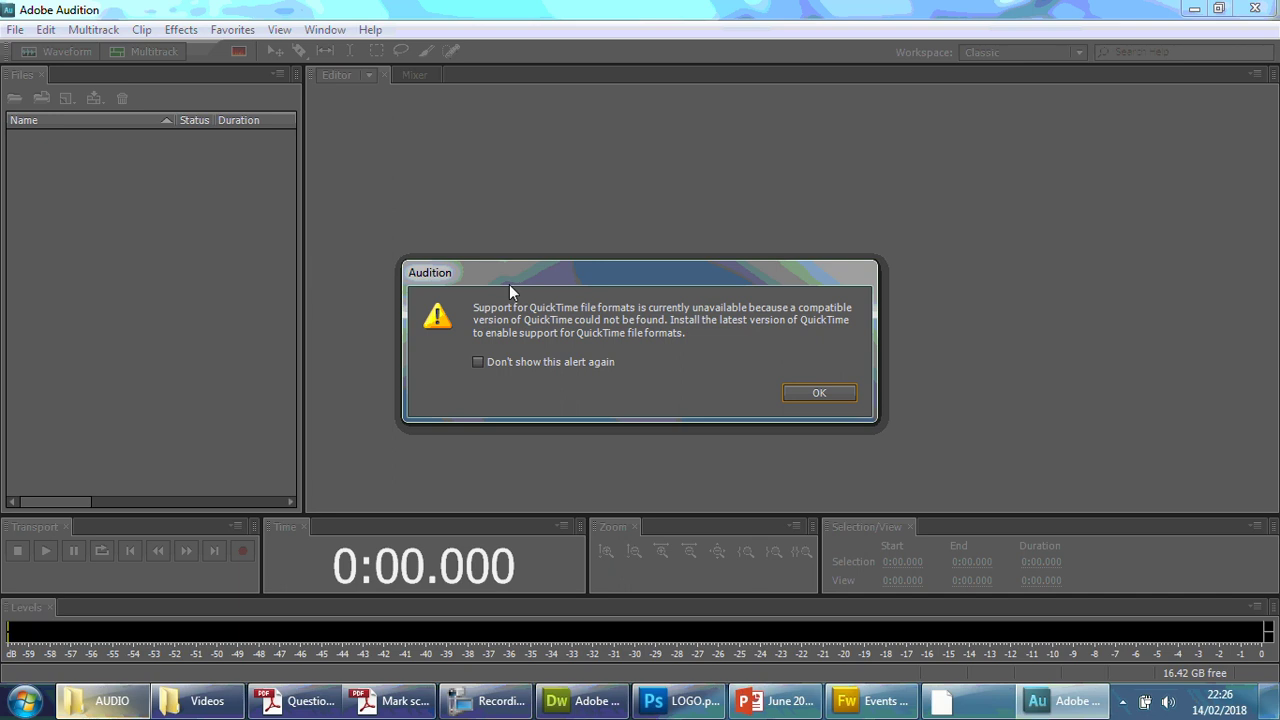
click(831, 393)
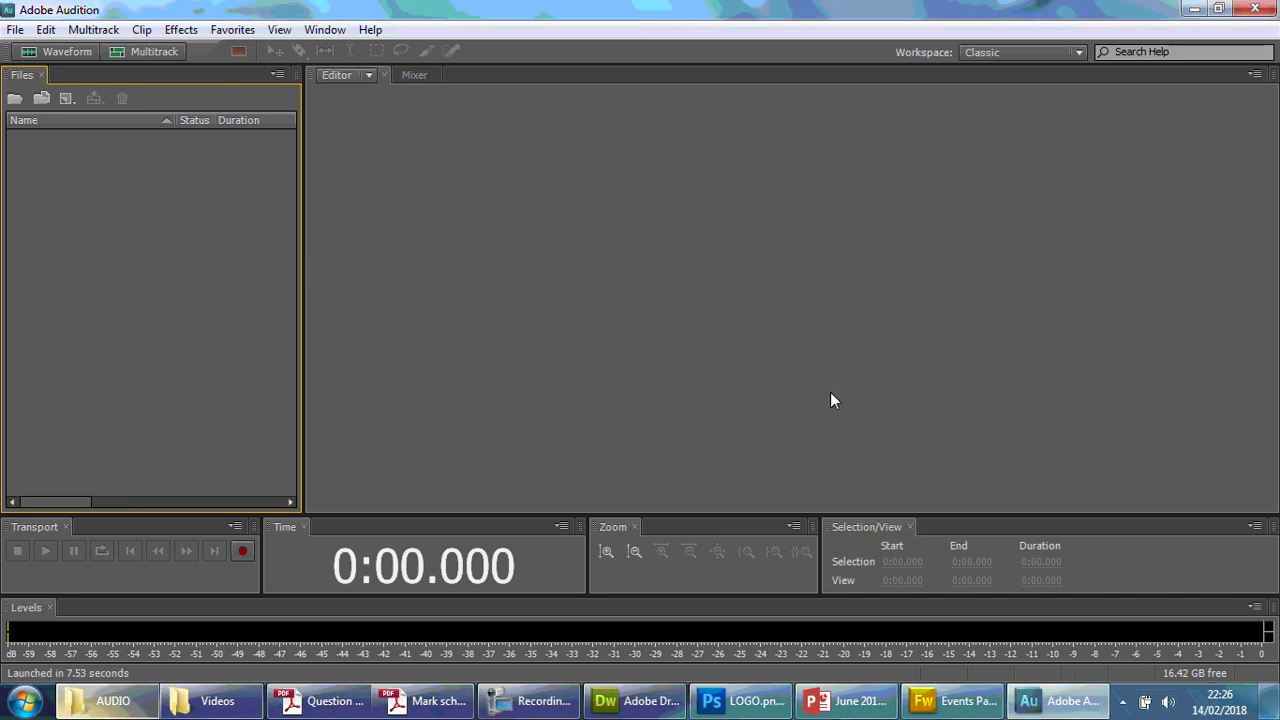
Step: Open the AUDIOBOOK file from 2018 > Year 10 CiDA Obs > Unit 1 > Assets > AUDIO on the M: drive
click(16, 30)
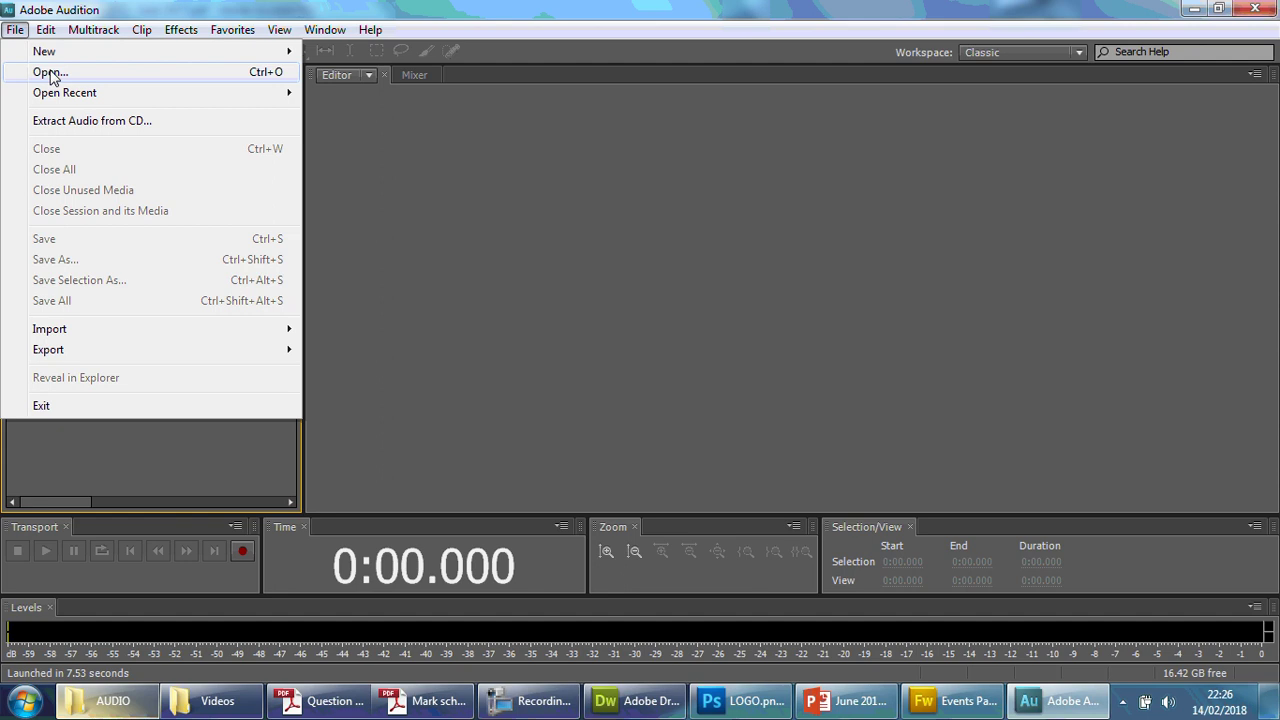
click(50, 73)
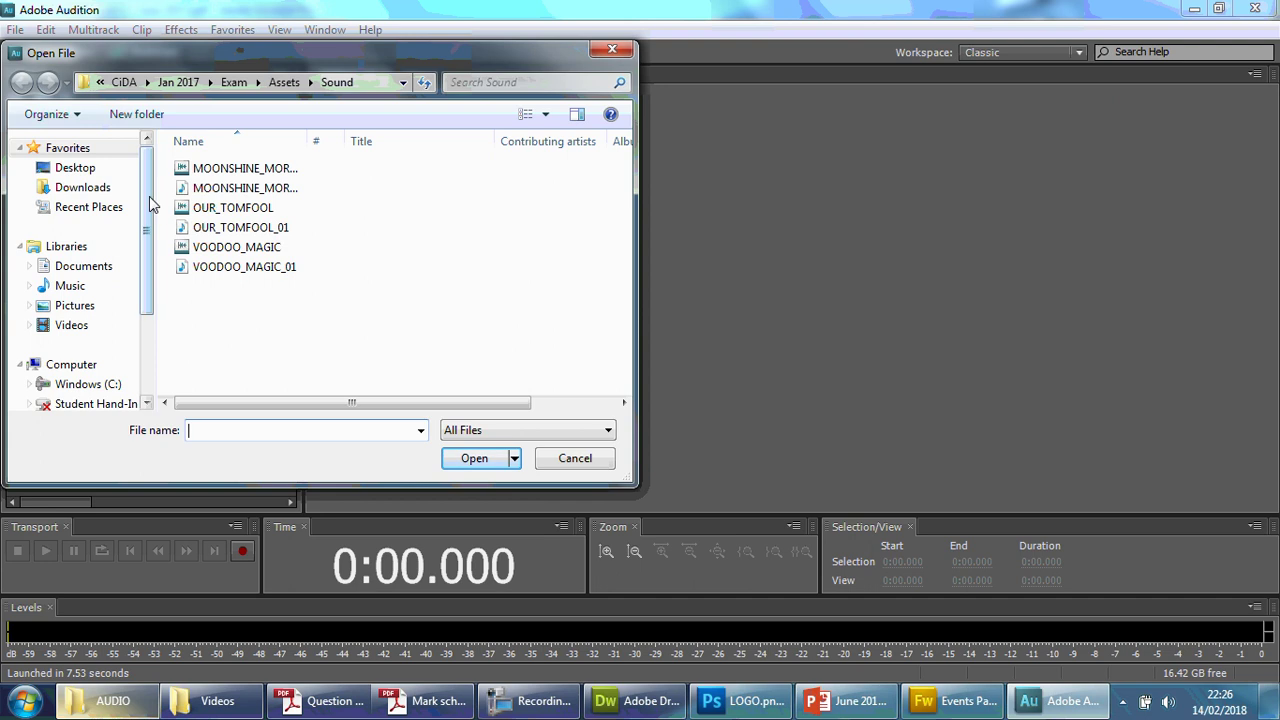
drag(149, 204, 149, 255)
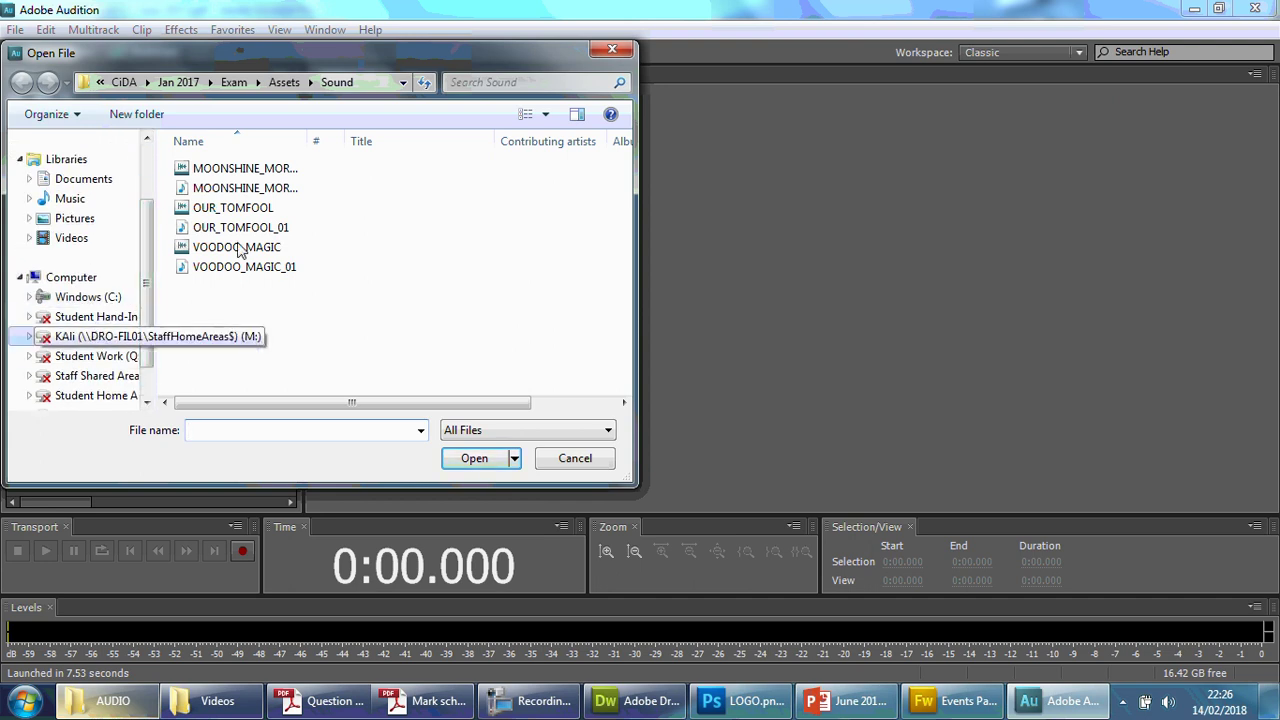
click(95, 336)
double_click(206, 228)
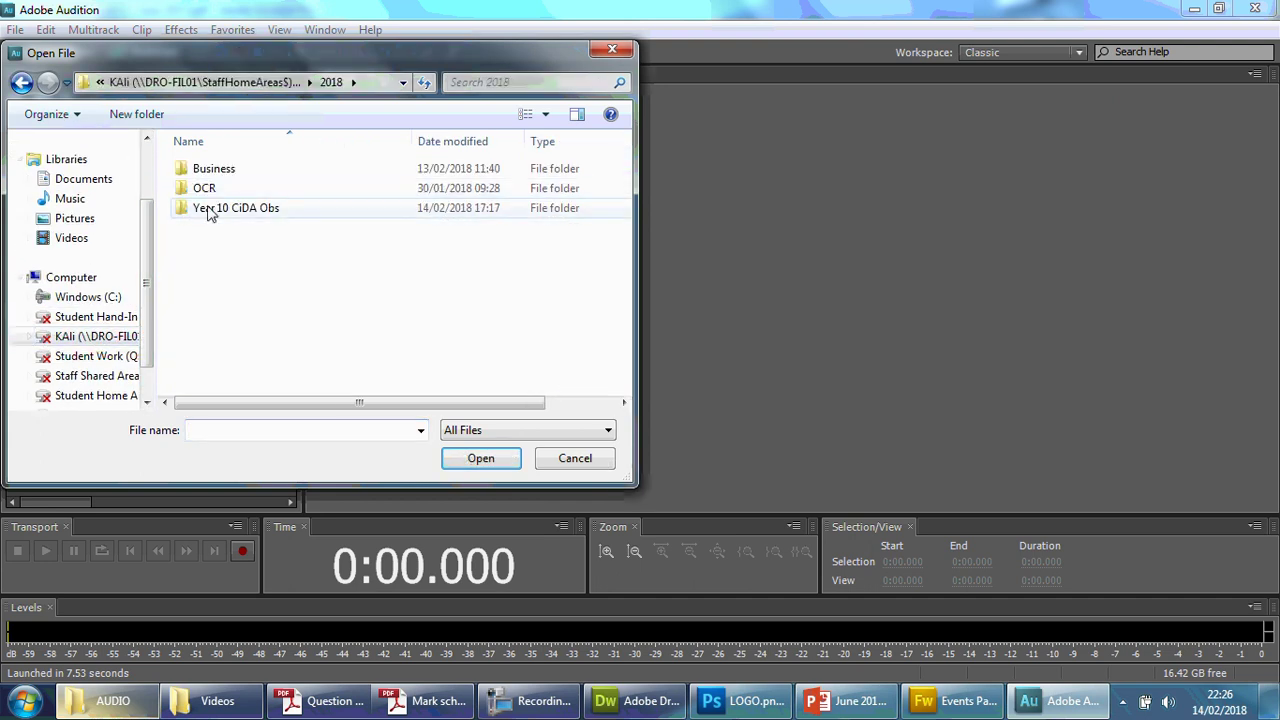
double_click(210, 207)
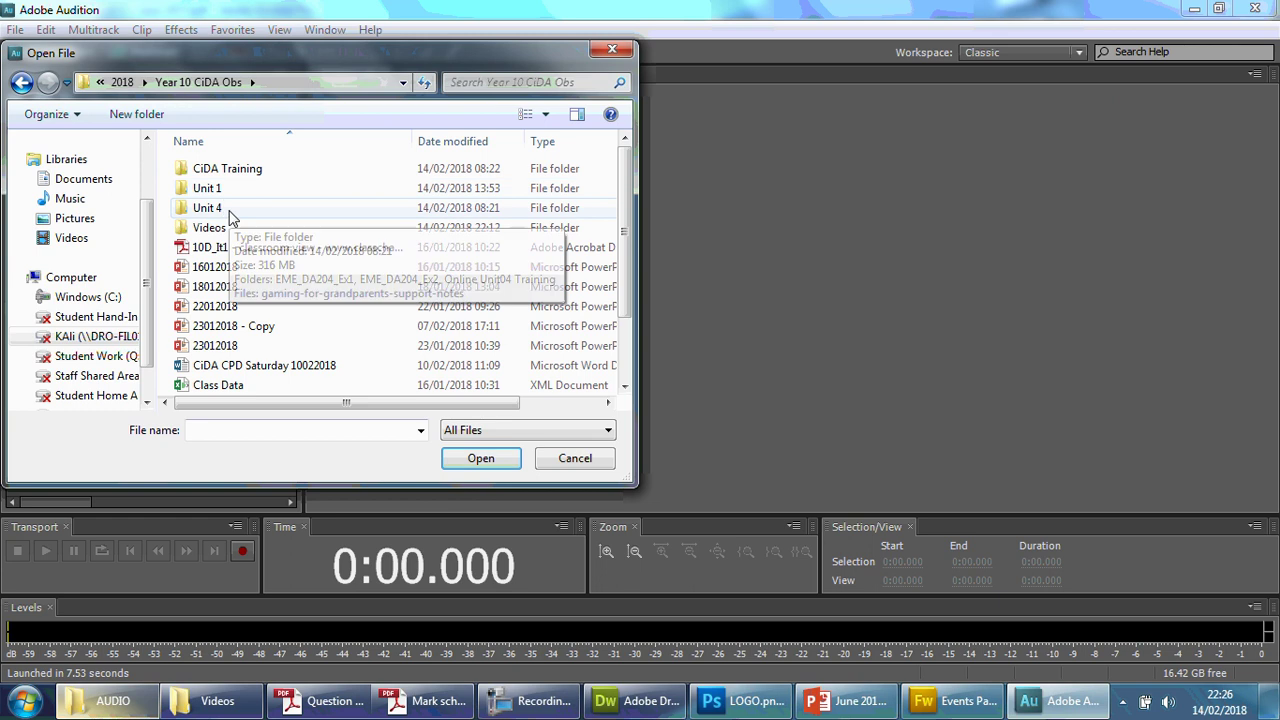
double_click(218, 188)
double_click(226, 176)
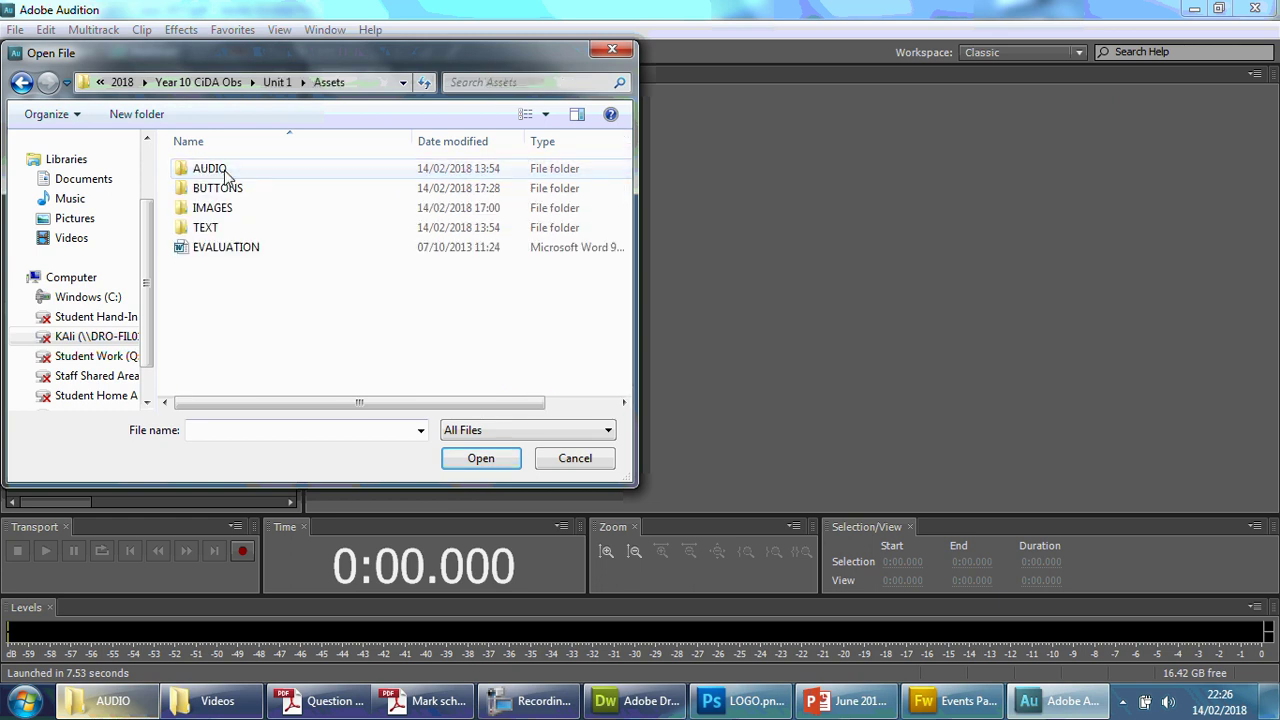
double_click(224, 178)
click(224, 170)
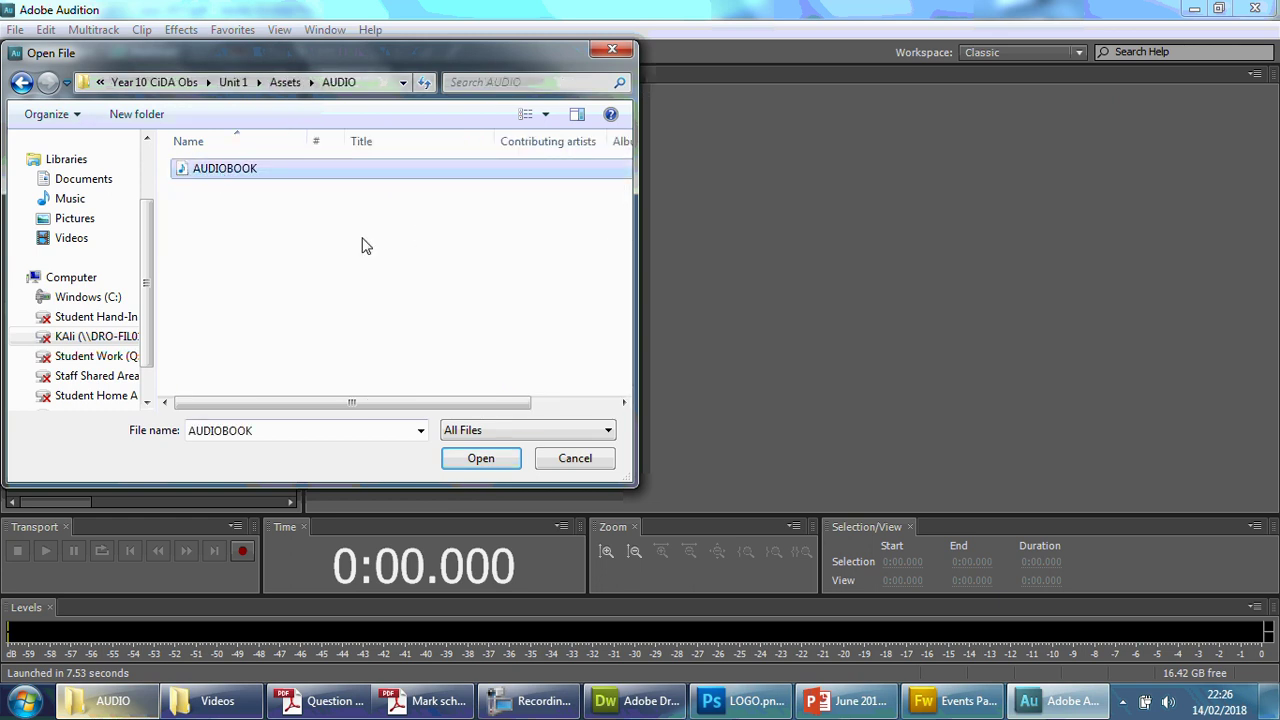
click(484, 457)
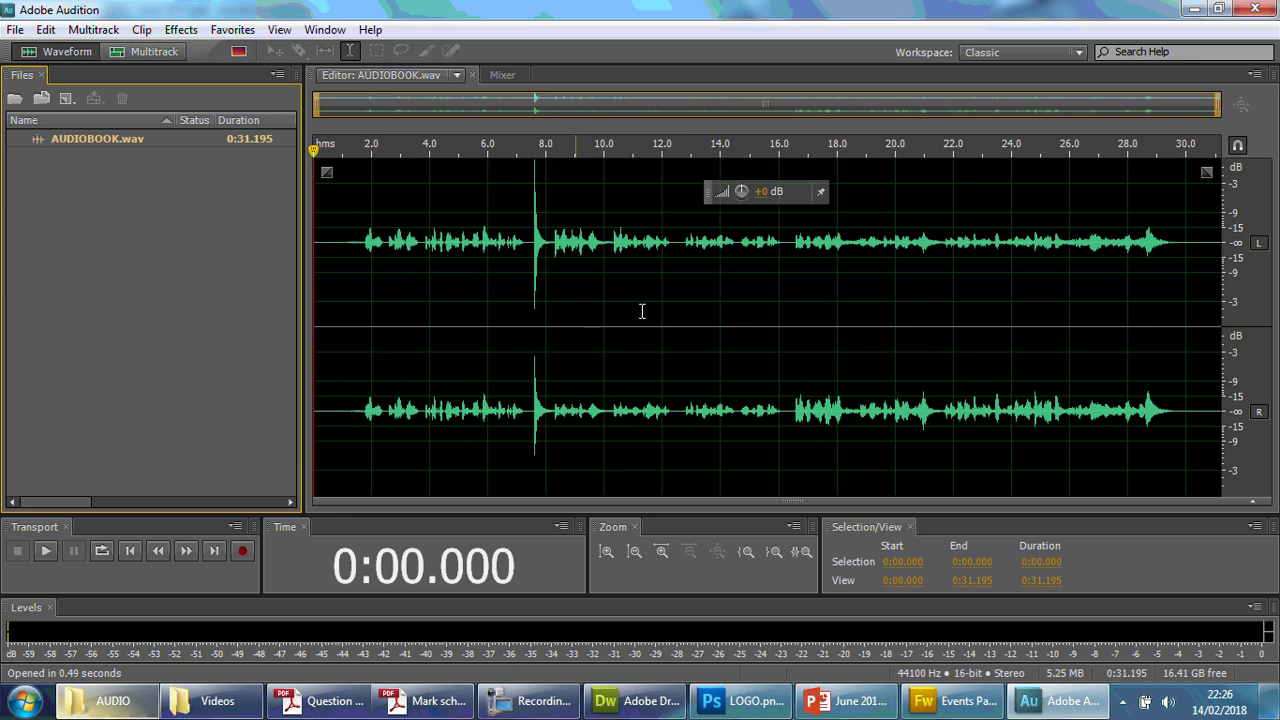
Step: Export the audio as AUDIOBOOK_01.mp3 in MP3 Audio format, accepting the lossy compression
click(15, 30)
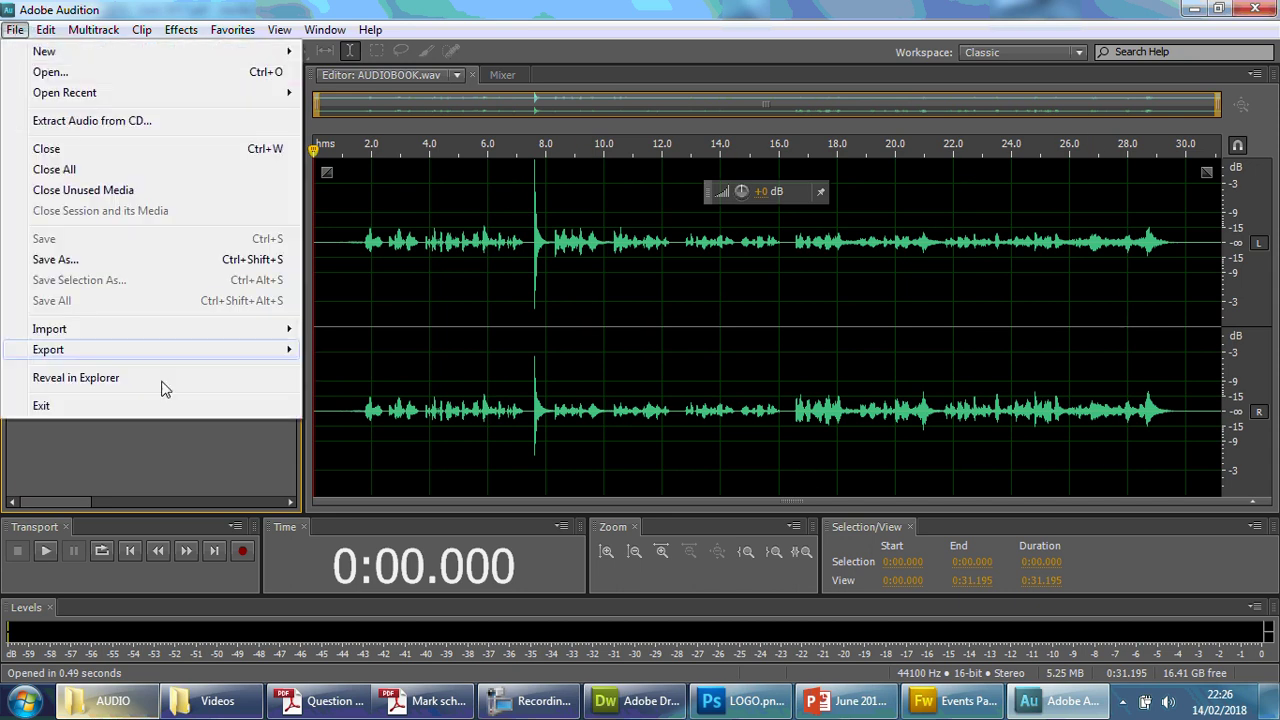
mouse_move(154, 352)
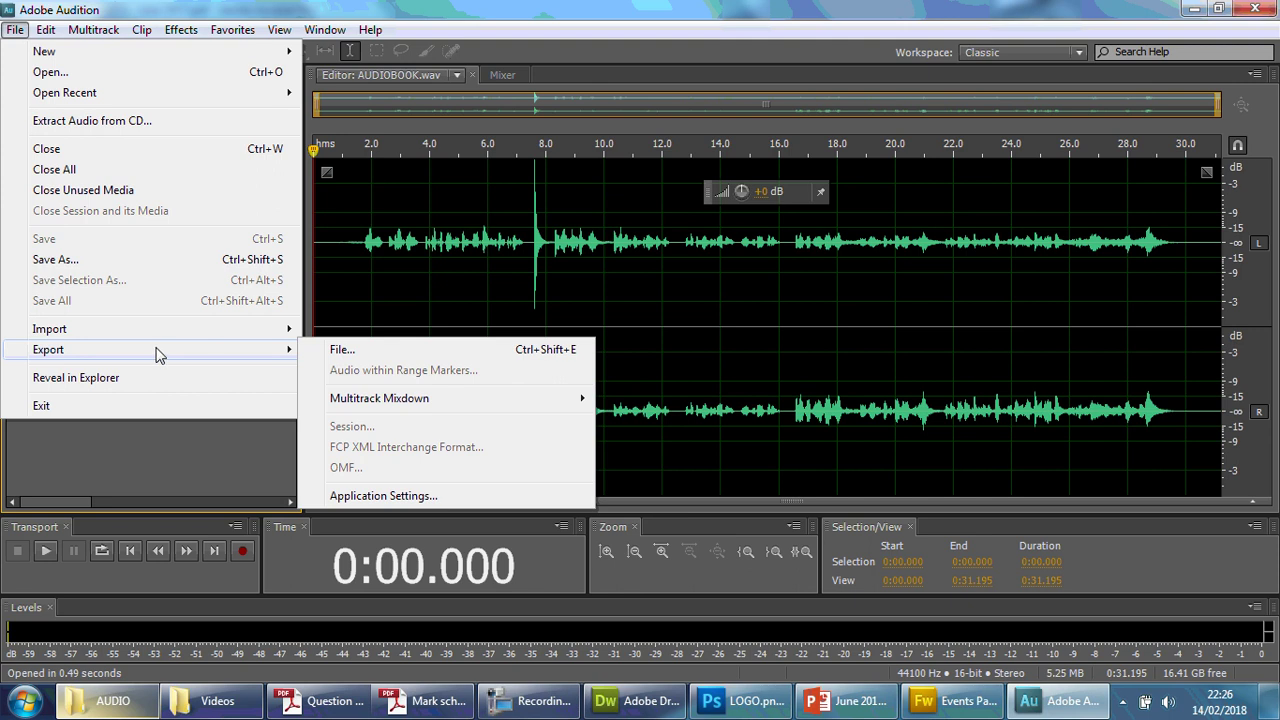
click(342, 349)
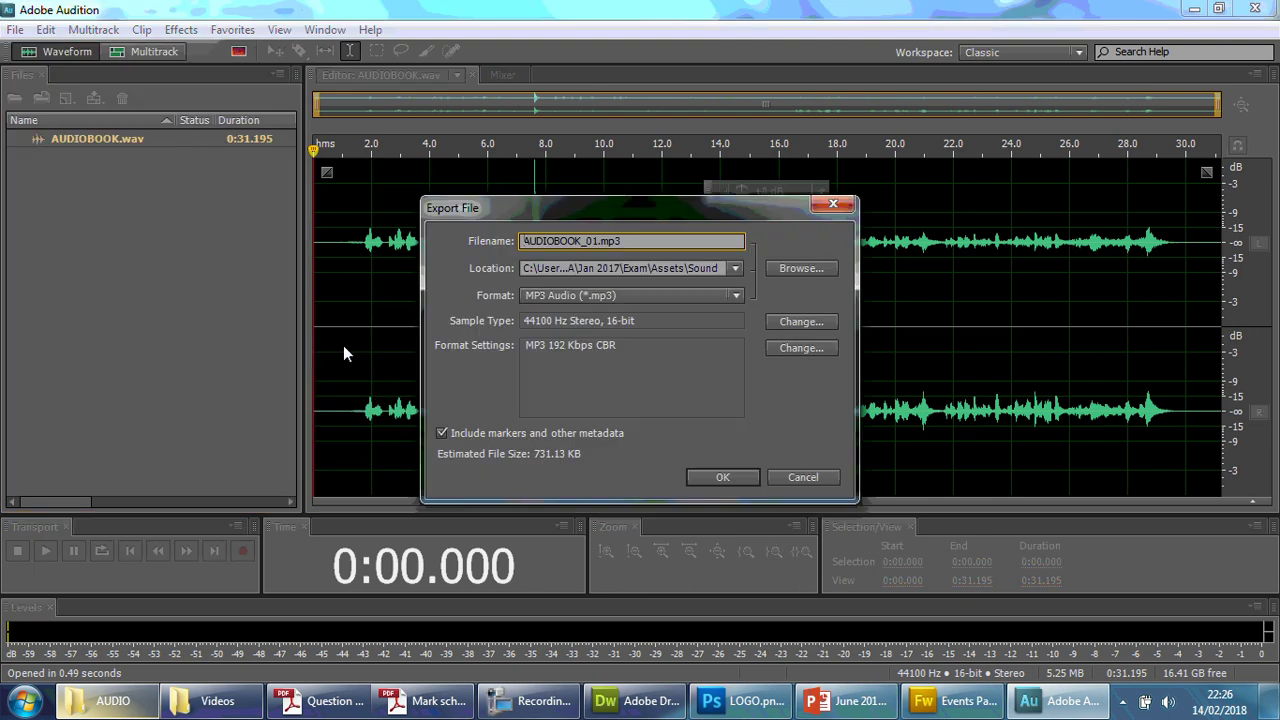
click(665, 295)
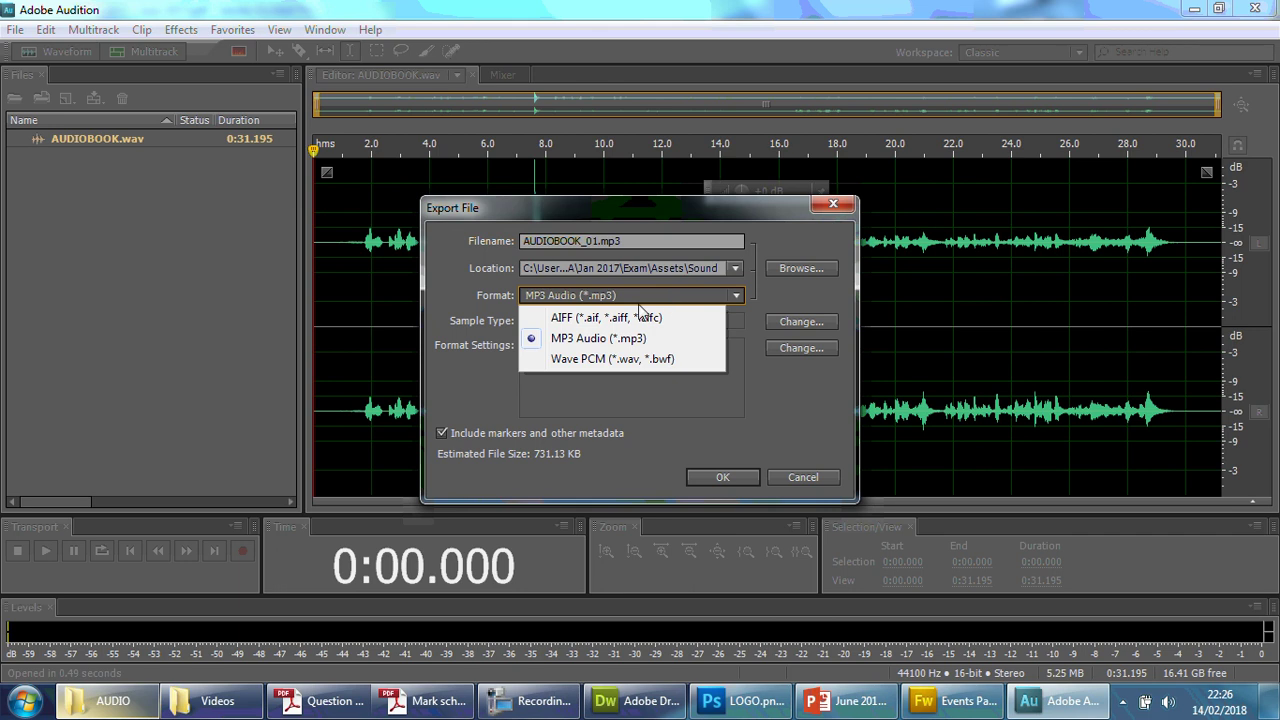
click(605, 338)
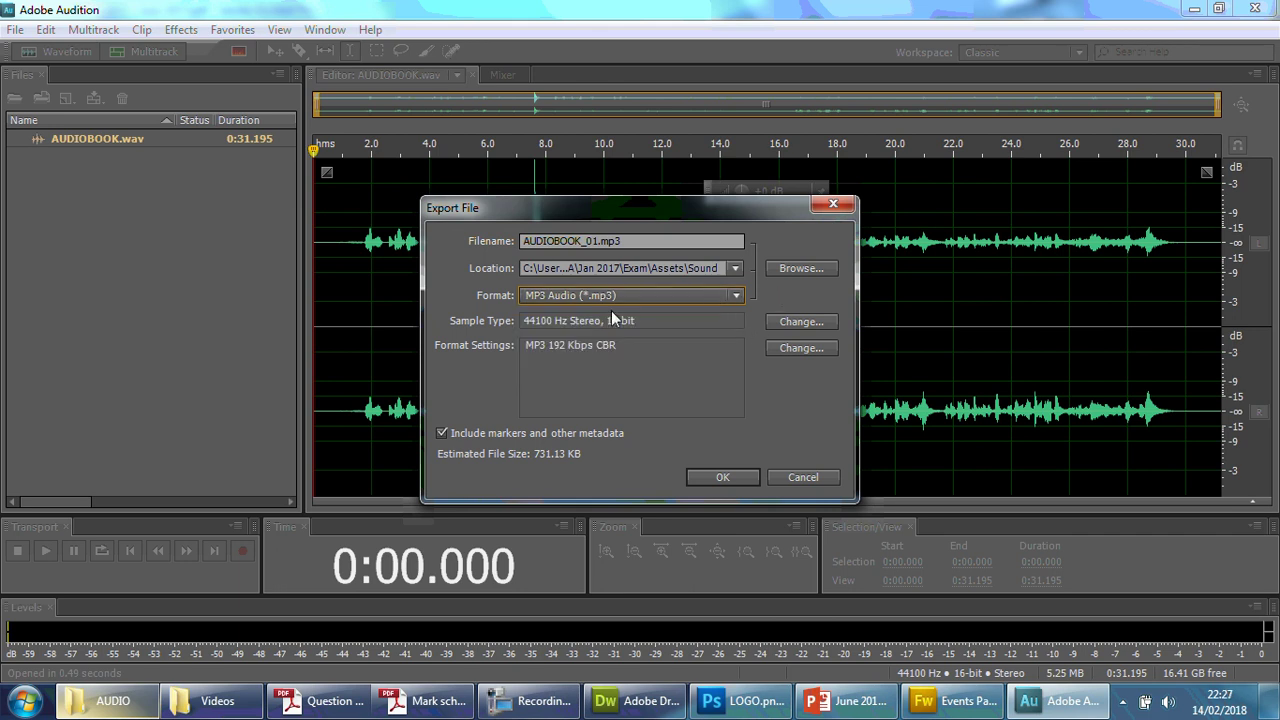
click(724, 477)
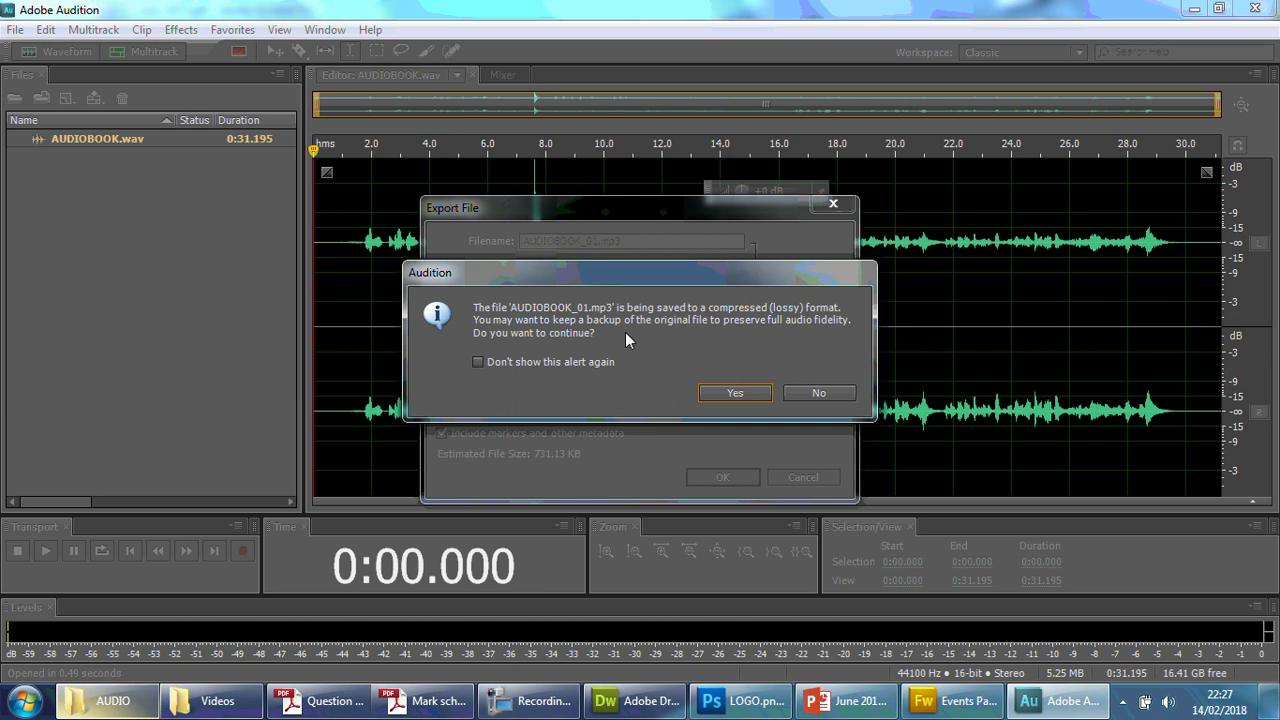
click(735, 393)
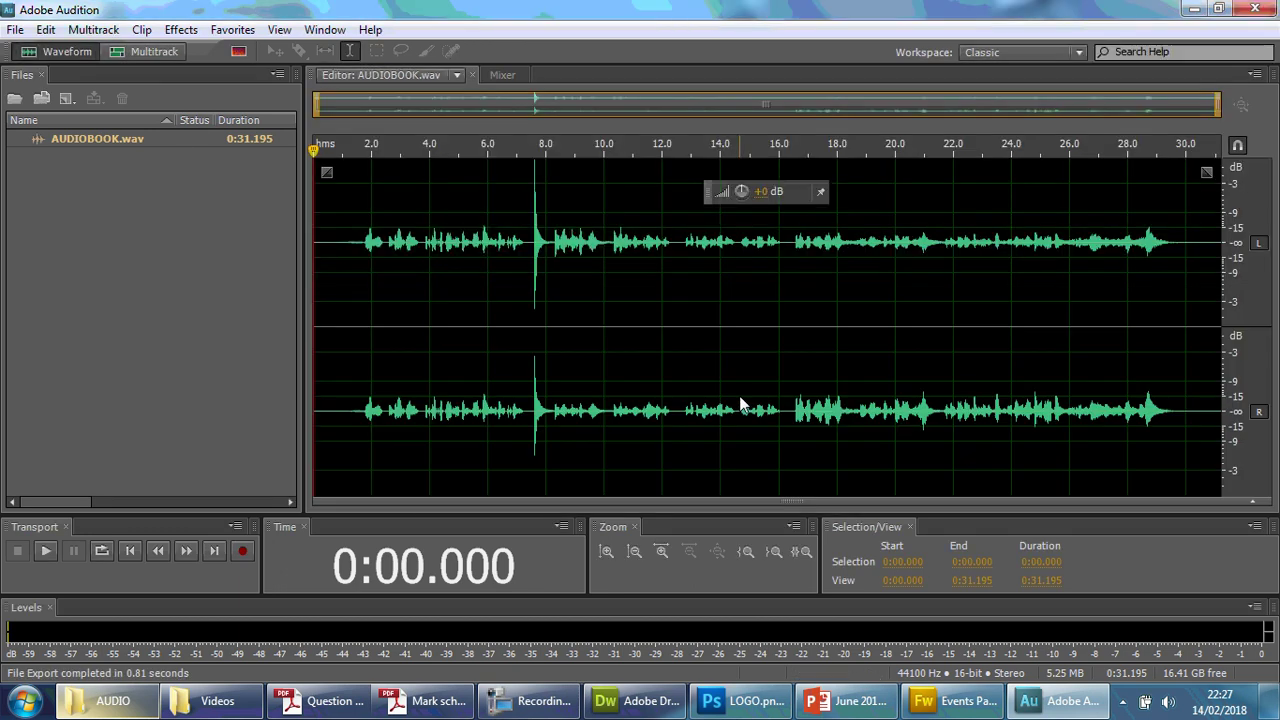
Step: Switch to the AUDIO folder in Windows Explorer and compare the file types of the two AUDIOBOOK files, looking for the exported MP3
click(110, 700)
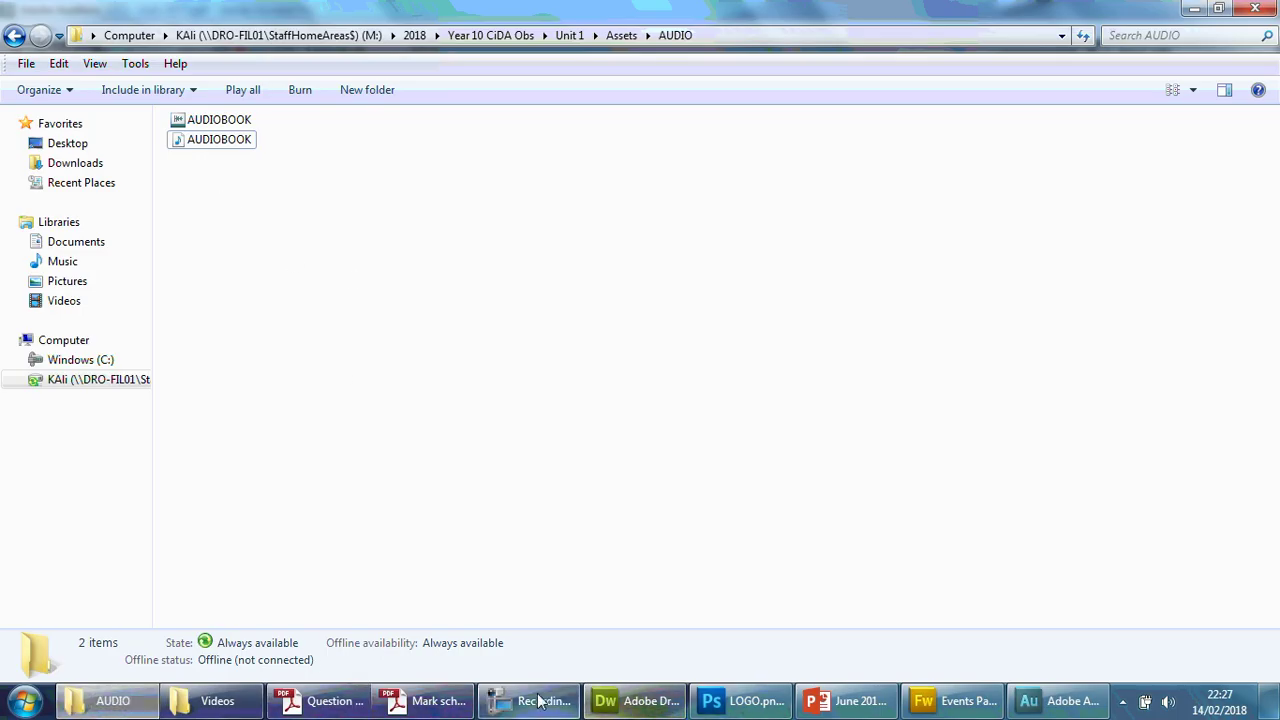
click(1047, 703)
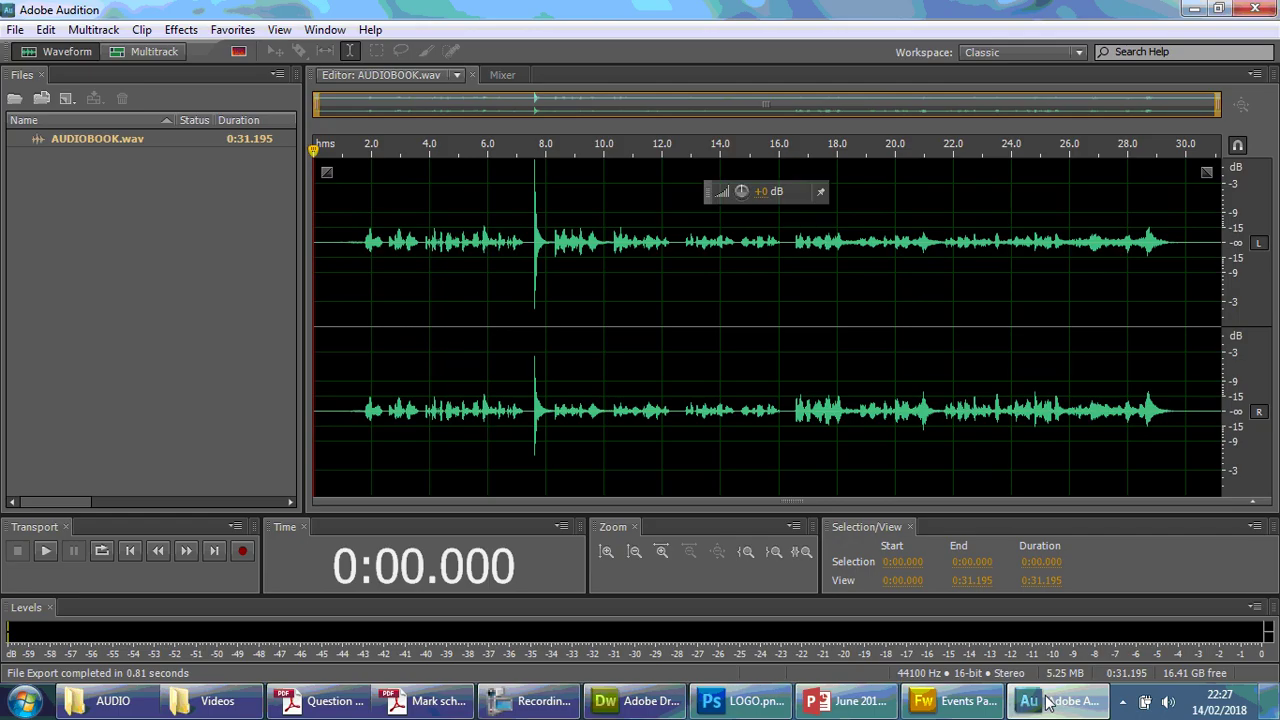
click(1047, 703)
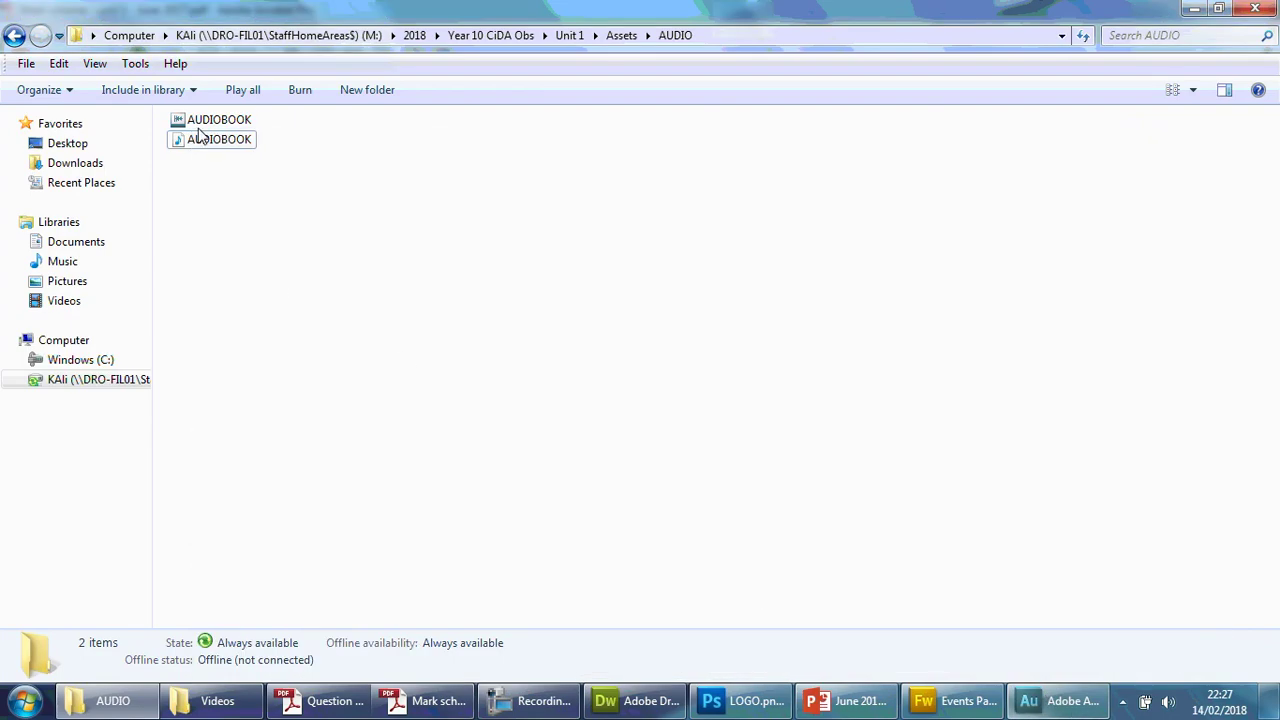
click(200, 128)
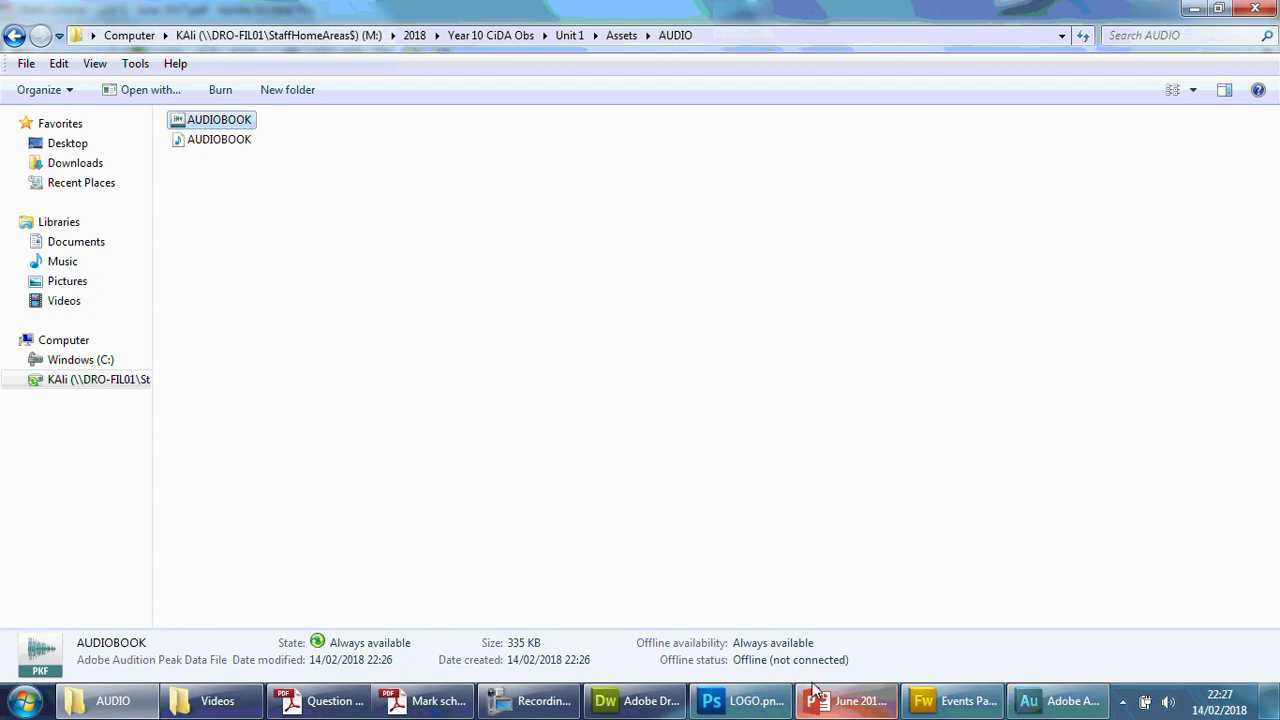
click(1047, 703)
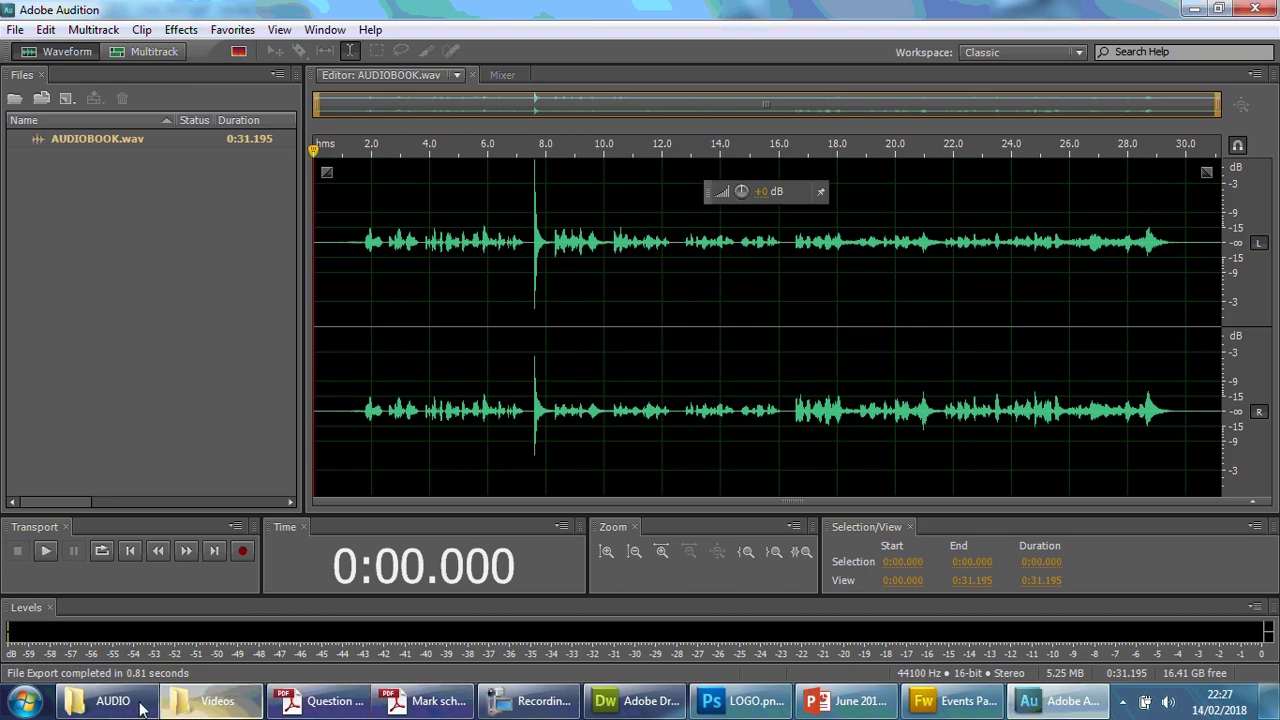
click(100, 701)
click(222, 140)
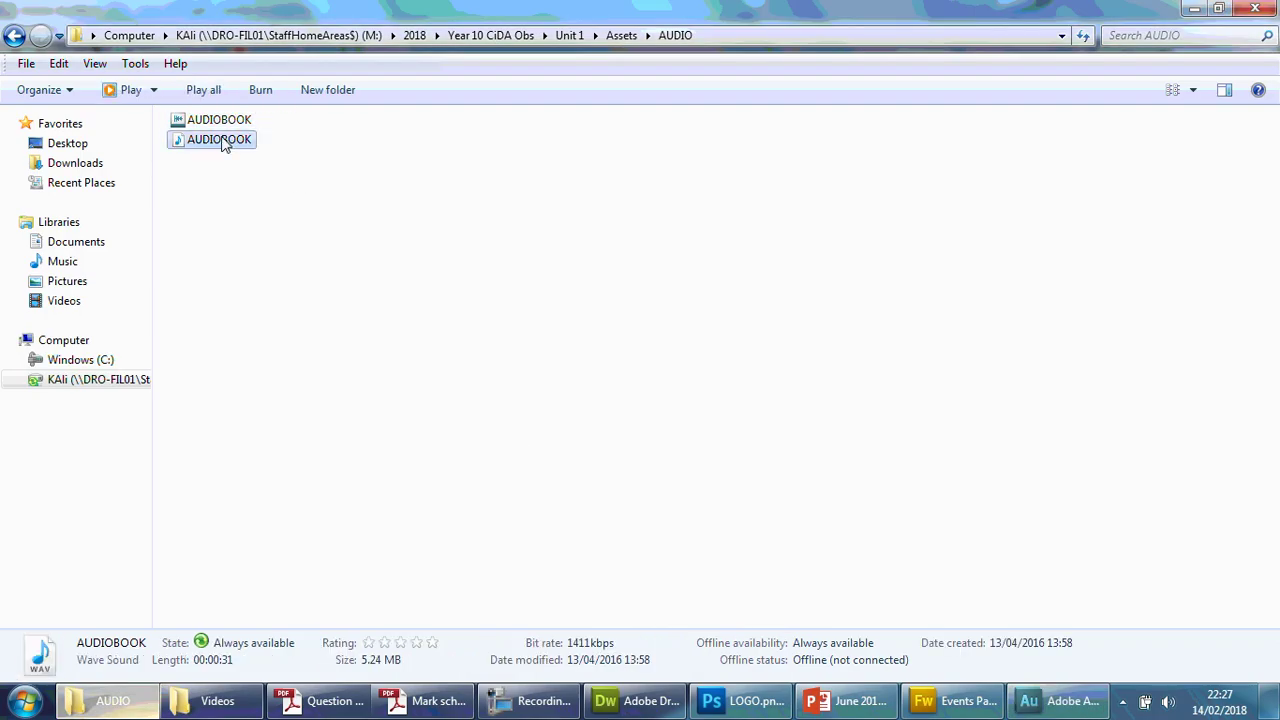
click(221, 123)
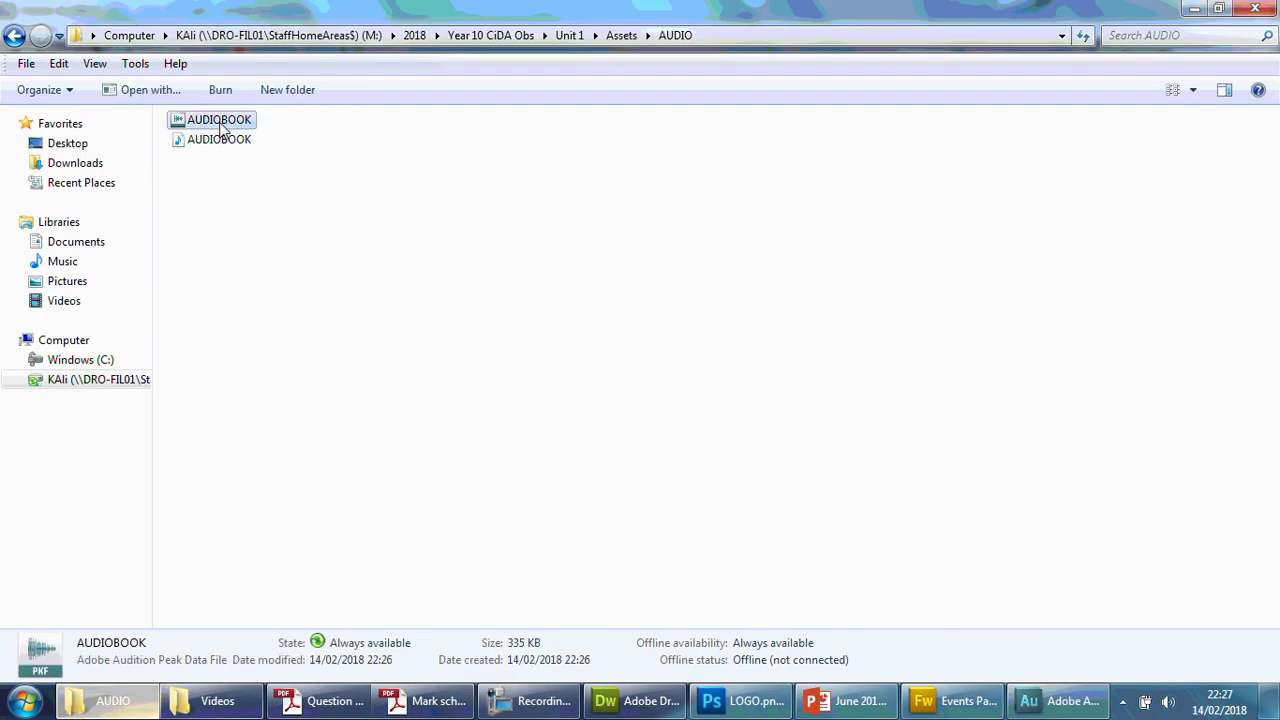
Step: Switch to Adobe Audition, start exporting the AUDIOBOOK file again and check which save locations are offered
click(1070, 704)
click(15, 29)
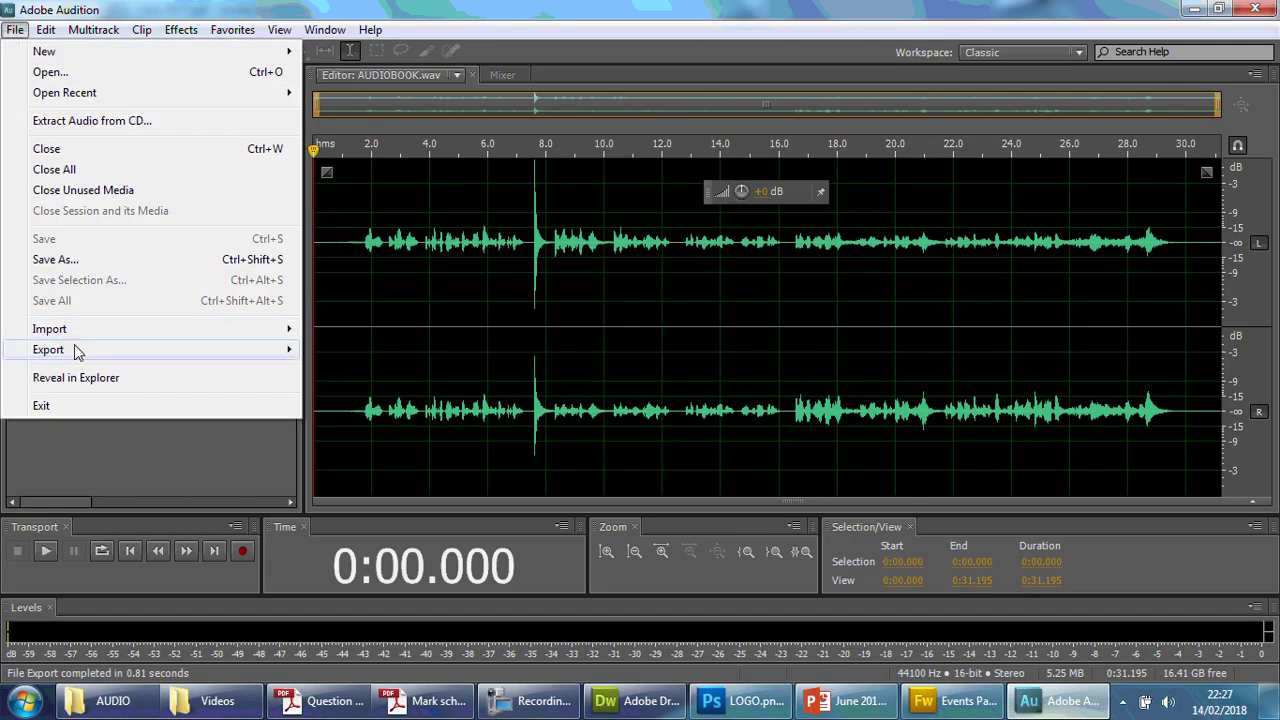
mouse_move(77, 350)
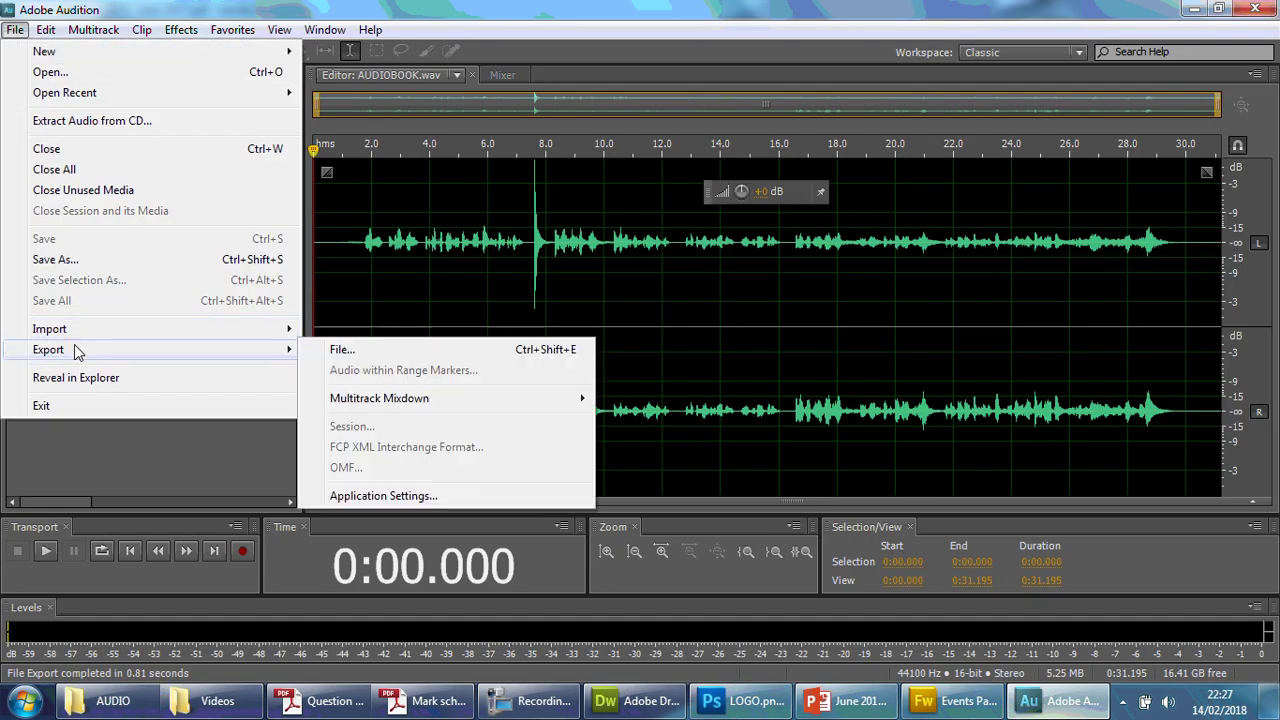
click(437, 350)
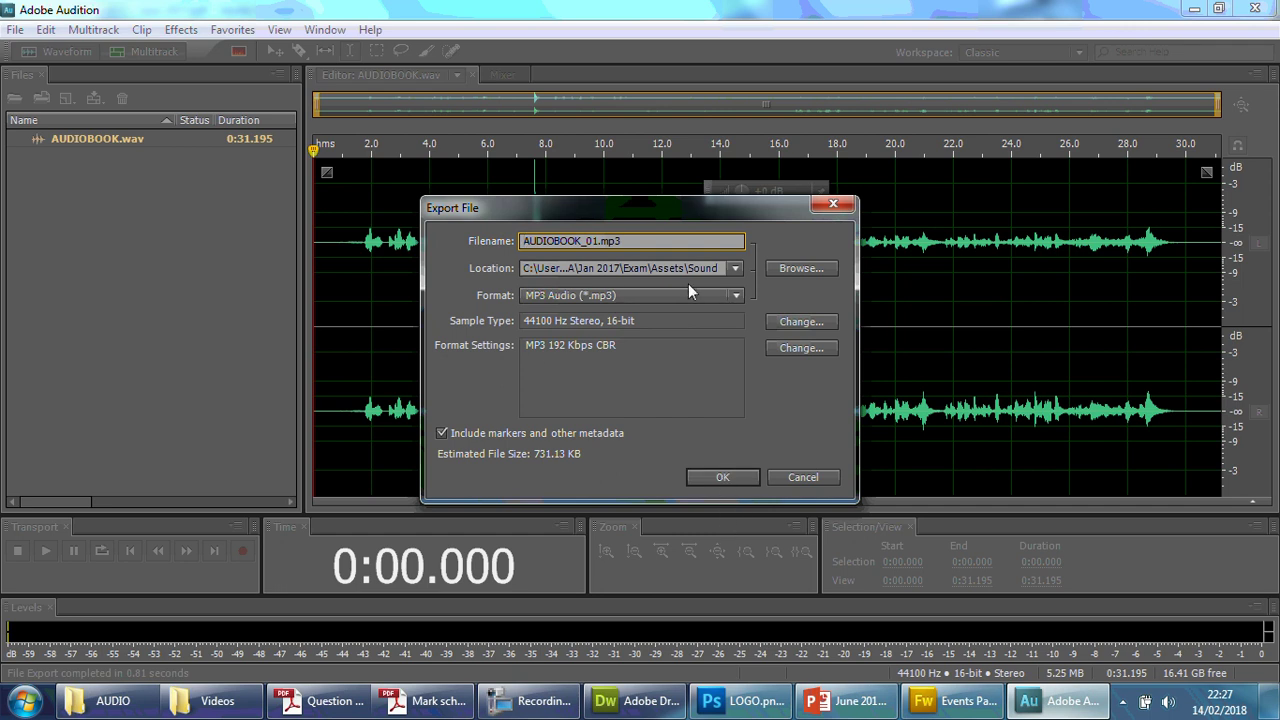
click(734, 269)
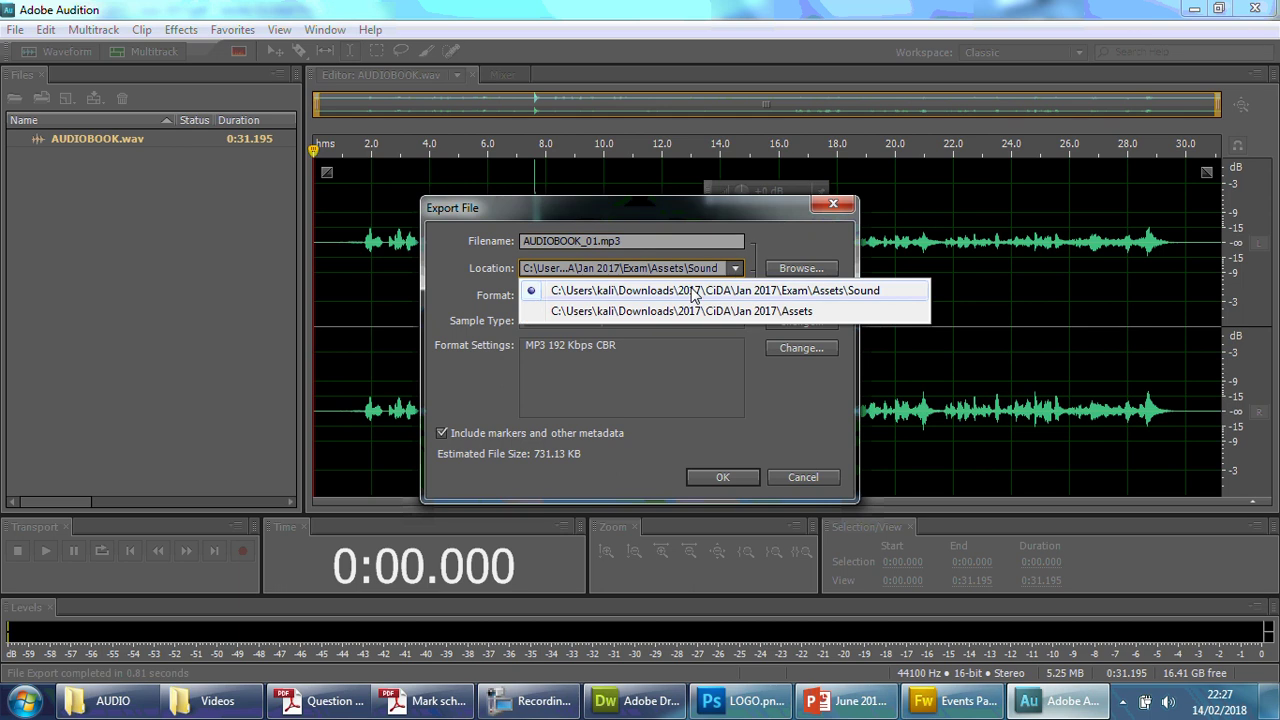
click(770, 252)
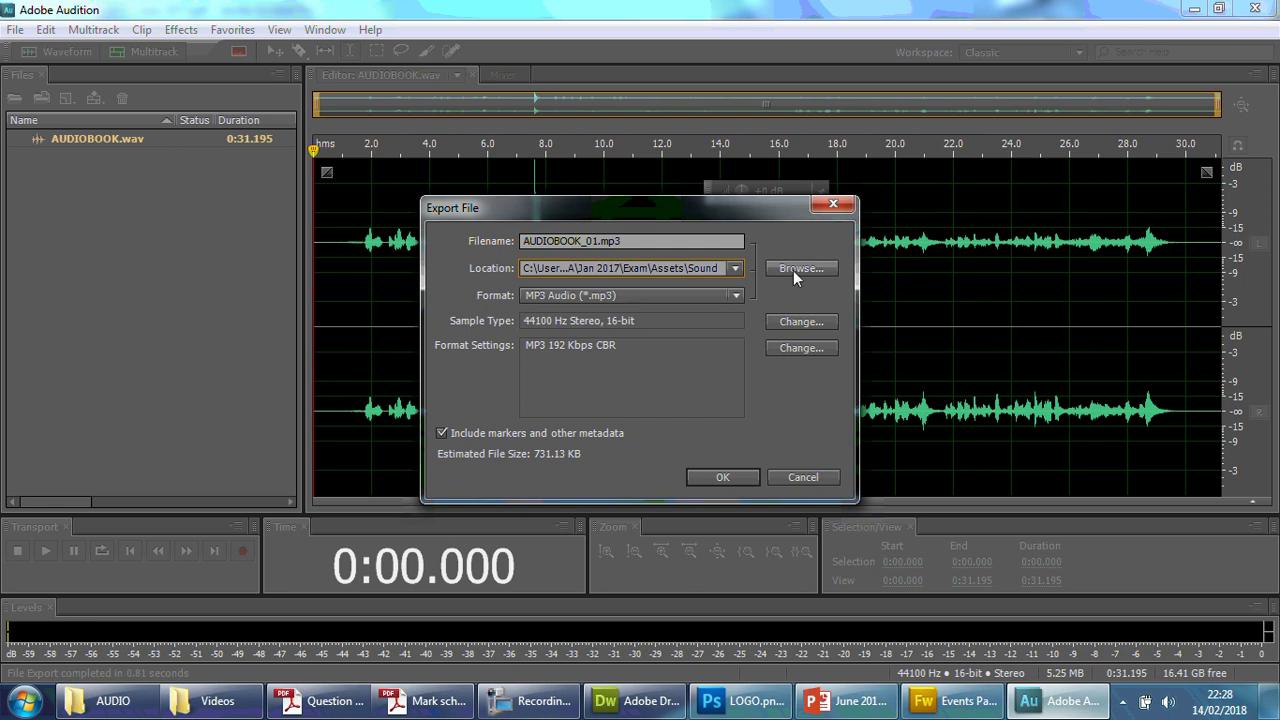
Step: Browse for the export location and go to 2018 > Year 10 CiDA Obs > Unit 1 > Assets > AUDIO on the M: drive
click(793, 270)
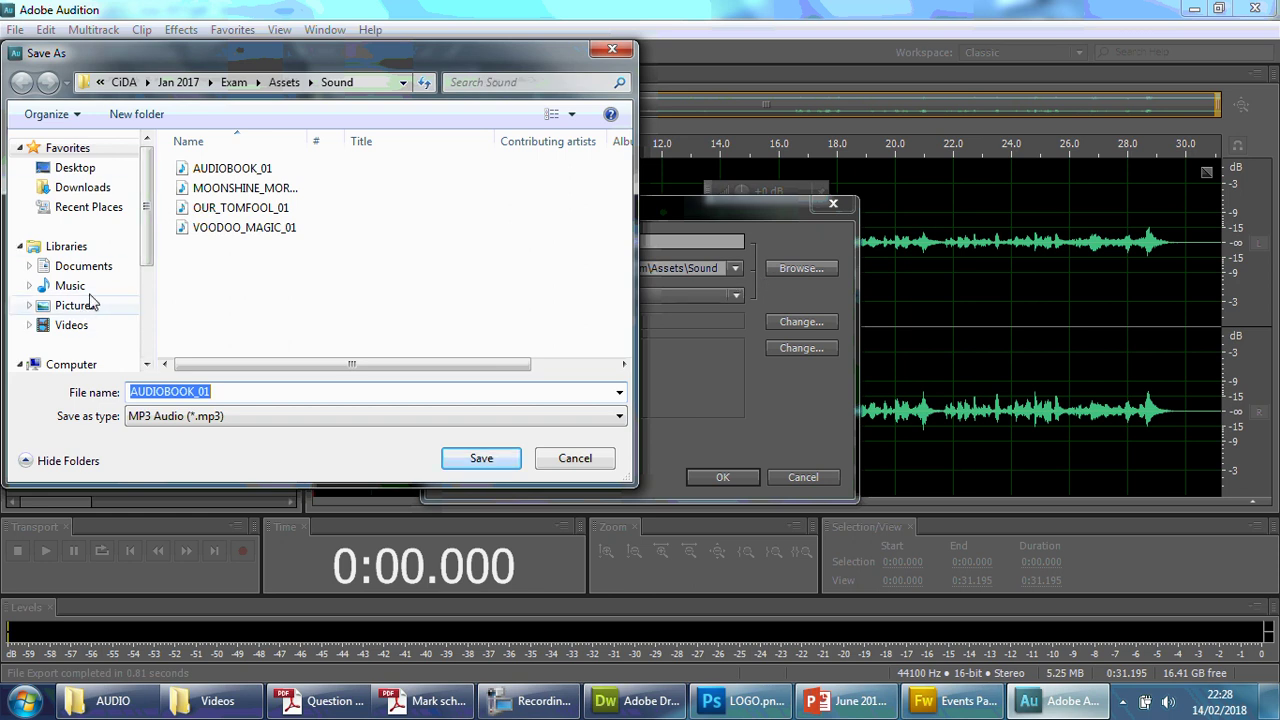
scroll(157, 355, down, 3)
click(95, 257)
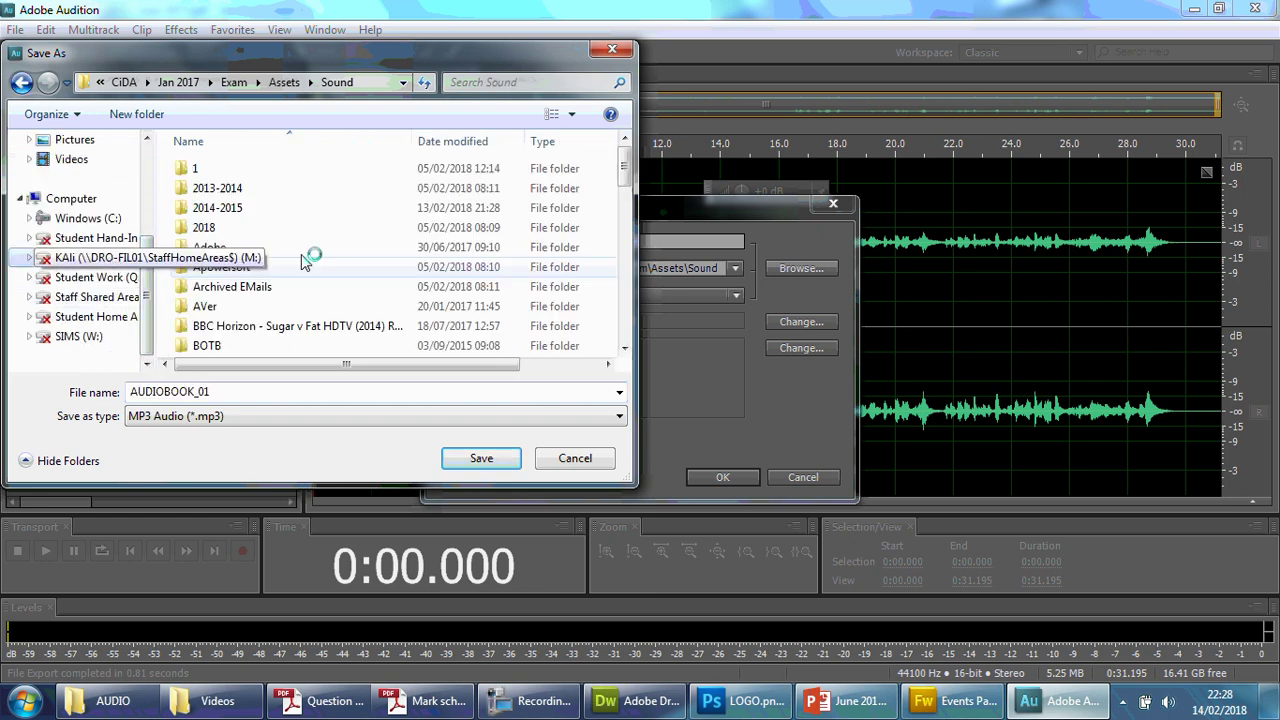
double_click(224, 232)
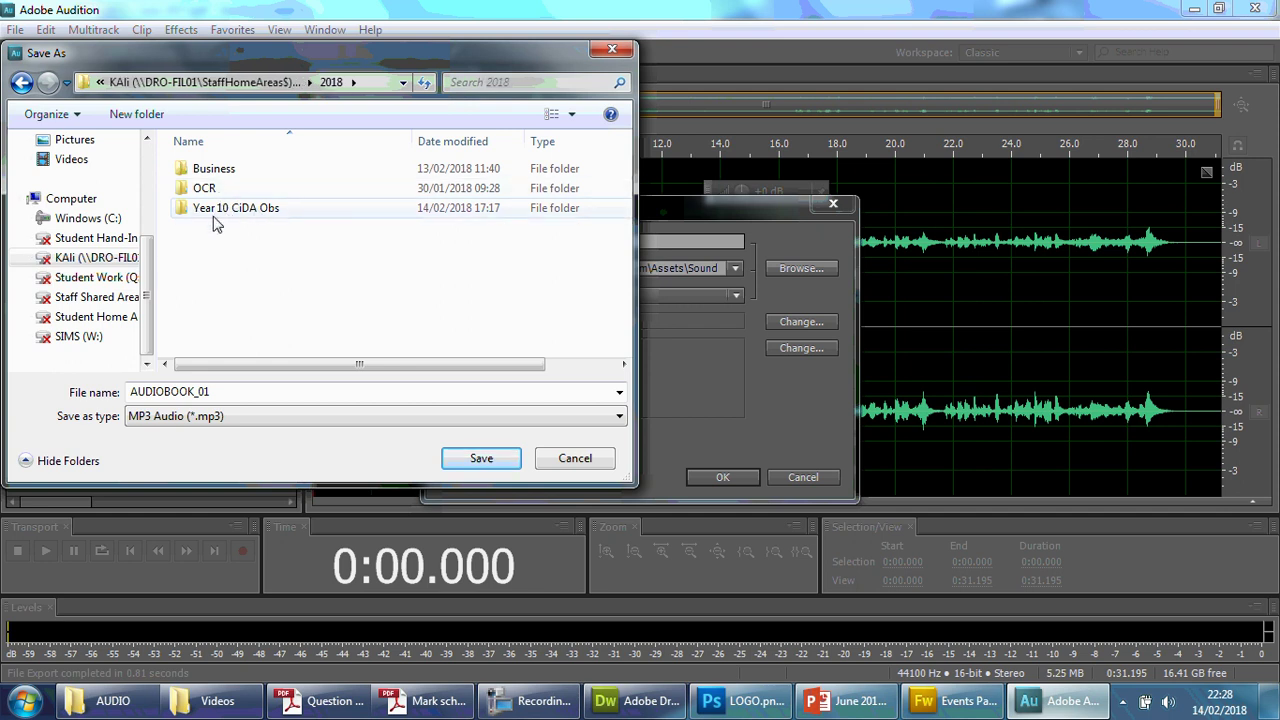
double_click(248, 214)
double_click(212, 189)
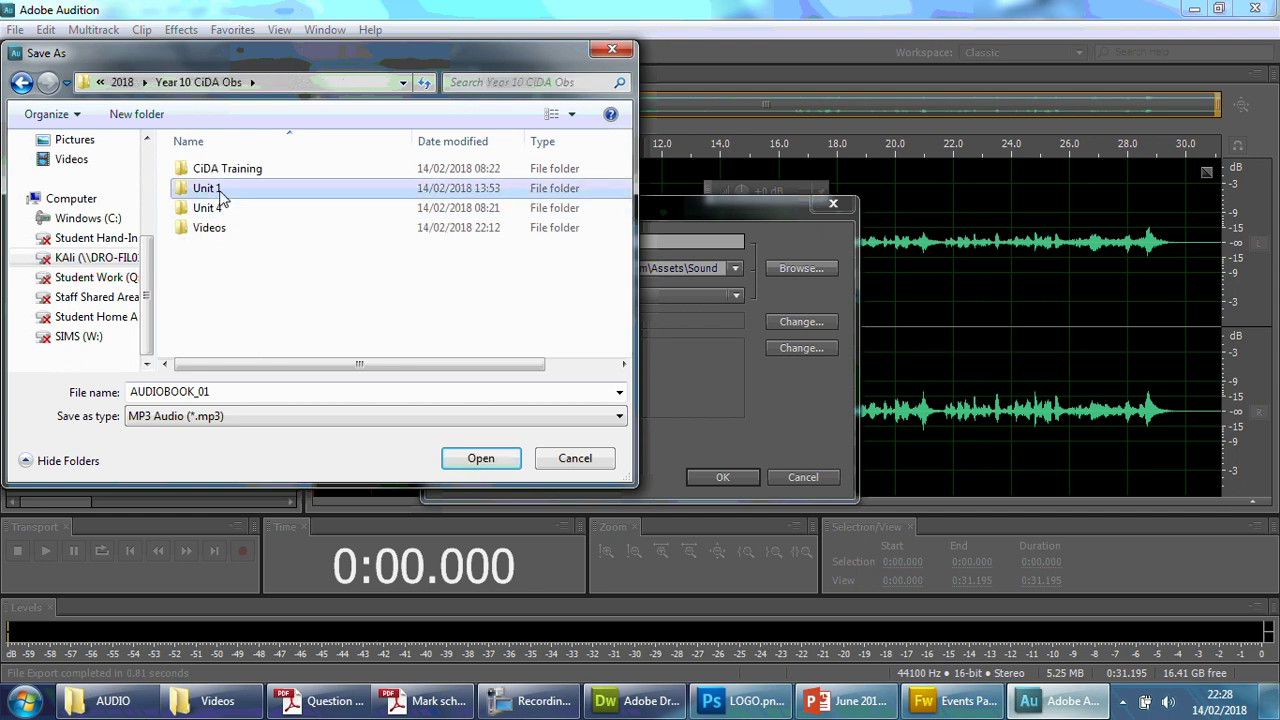
double_click(222, 169)
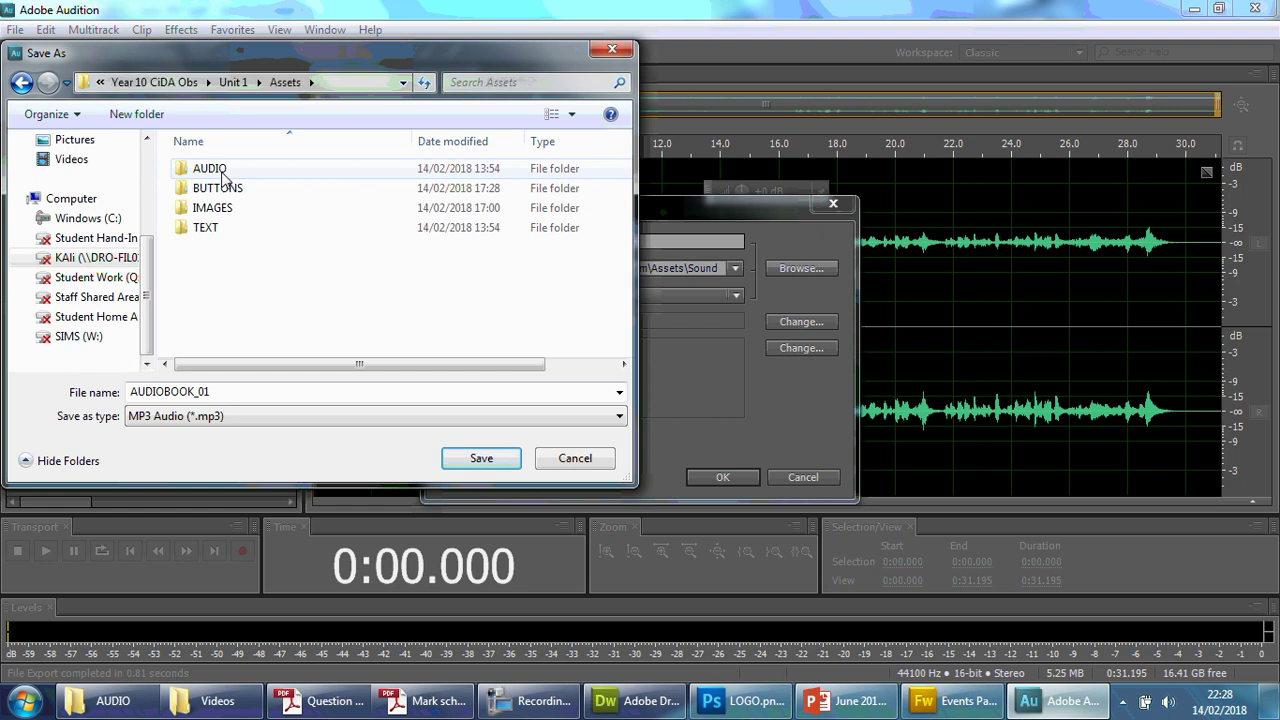
double_click(226, 174)
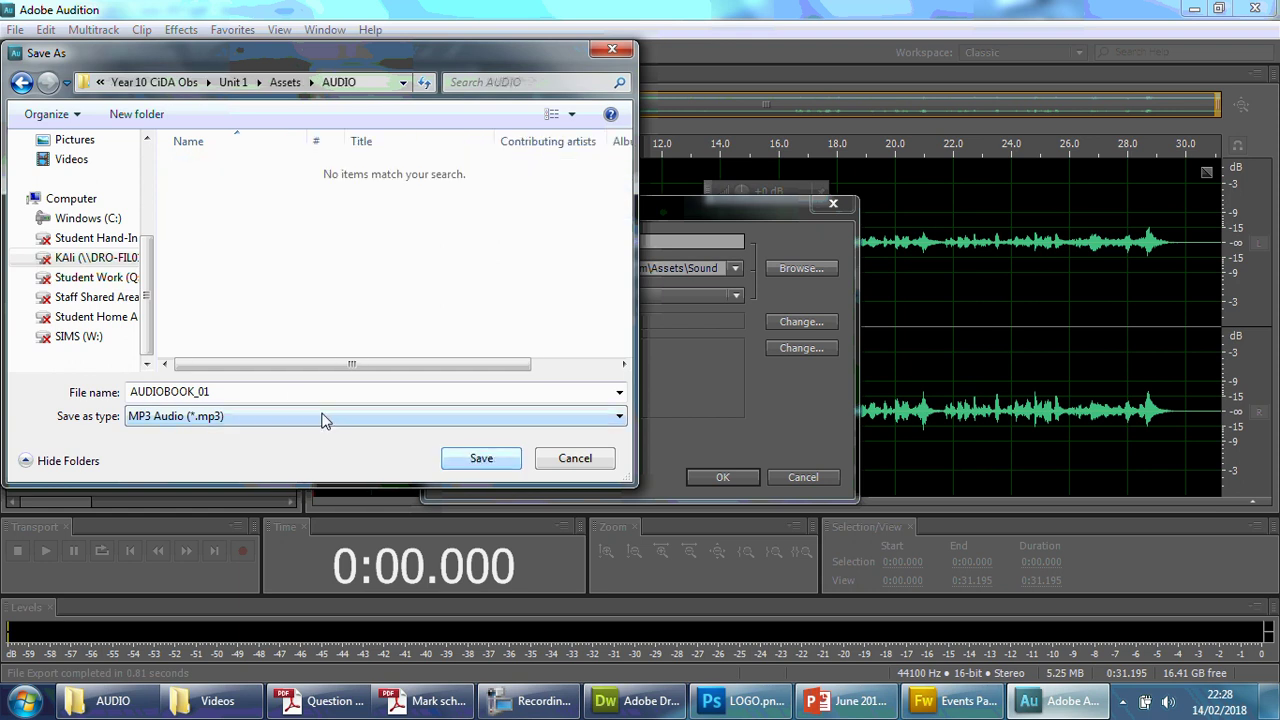
Step: Export the audio there as AUDIOBOOK.mp3, accepting the lossy compression, and select the exported MP3 in Windows Explorer
click(292, 395)
click(292, 394)
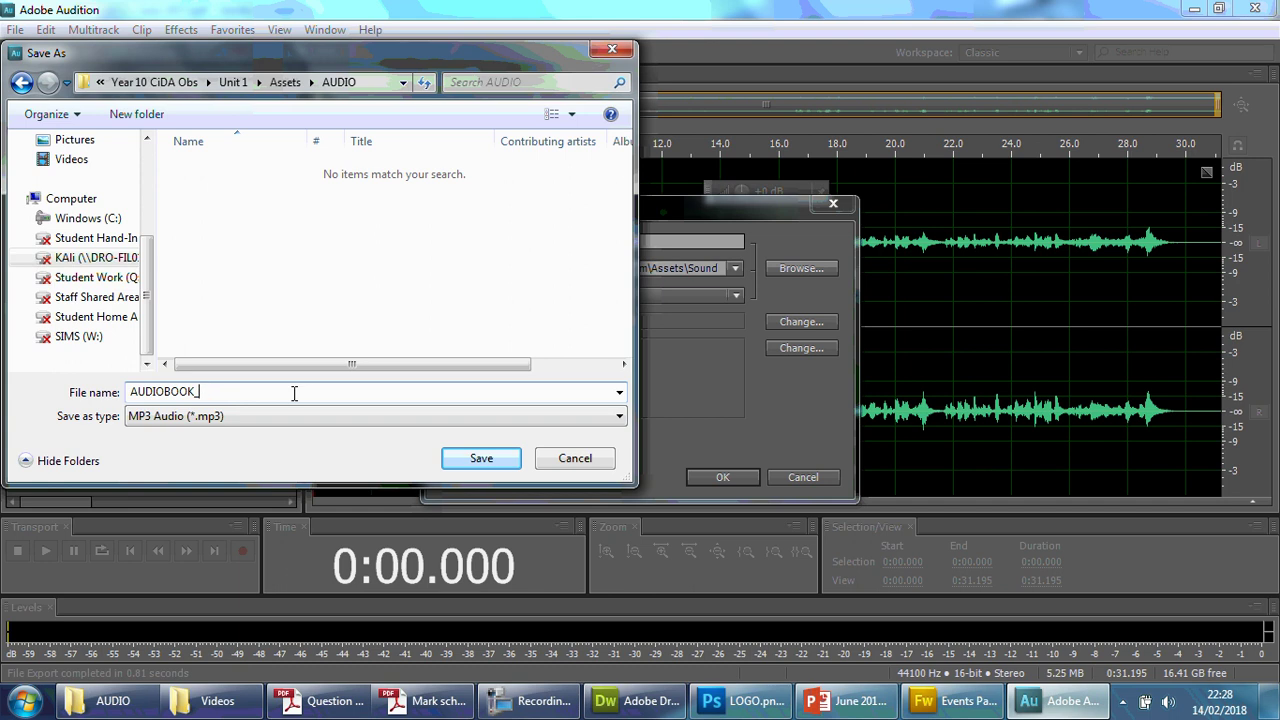
click(465, 465)
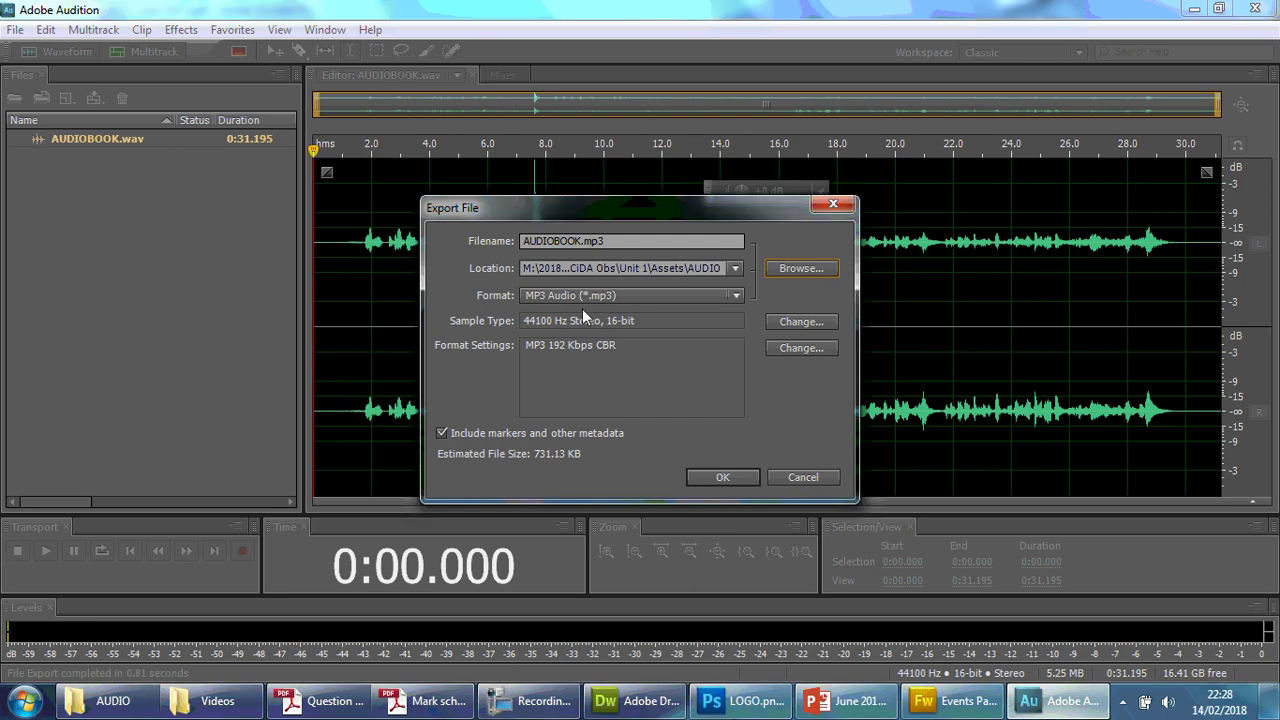
click(723, 477)
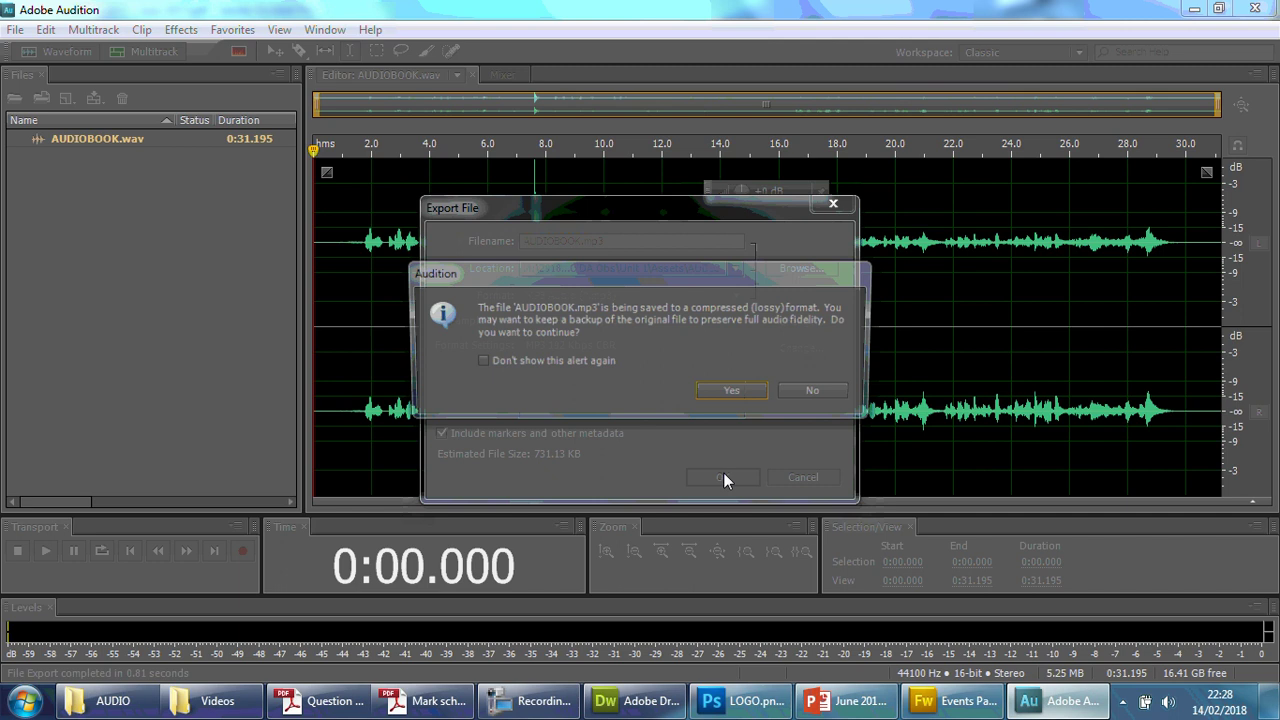
click(732, 393)
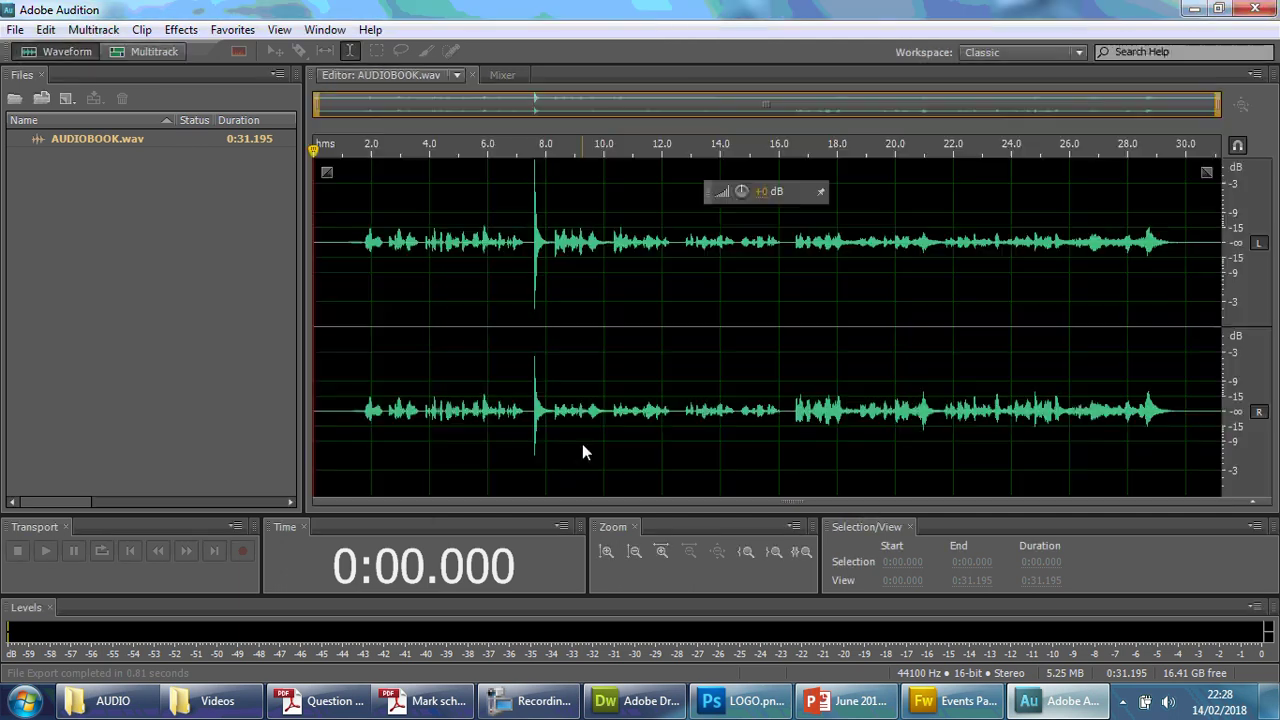
click(105, 700)
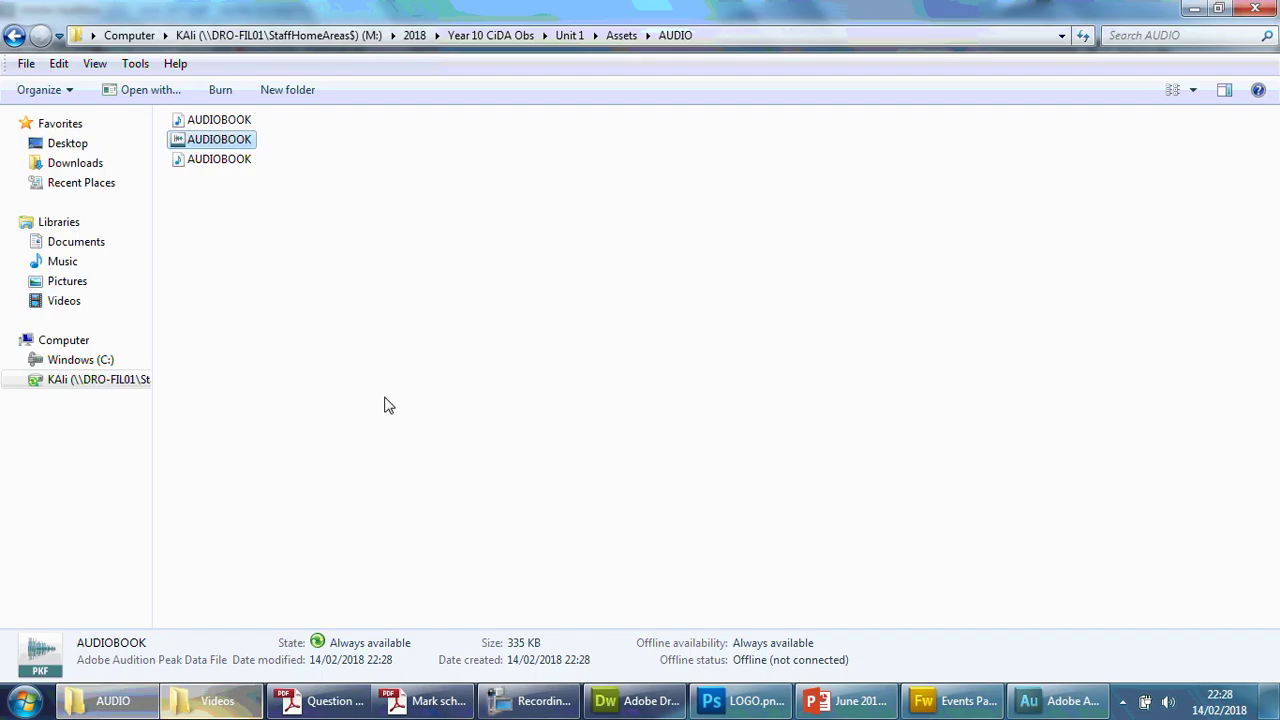
click(228, 119)
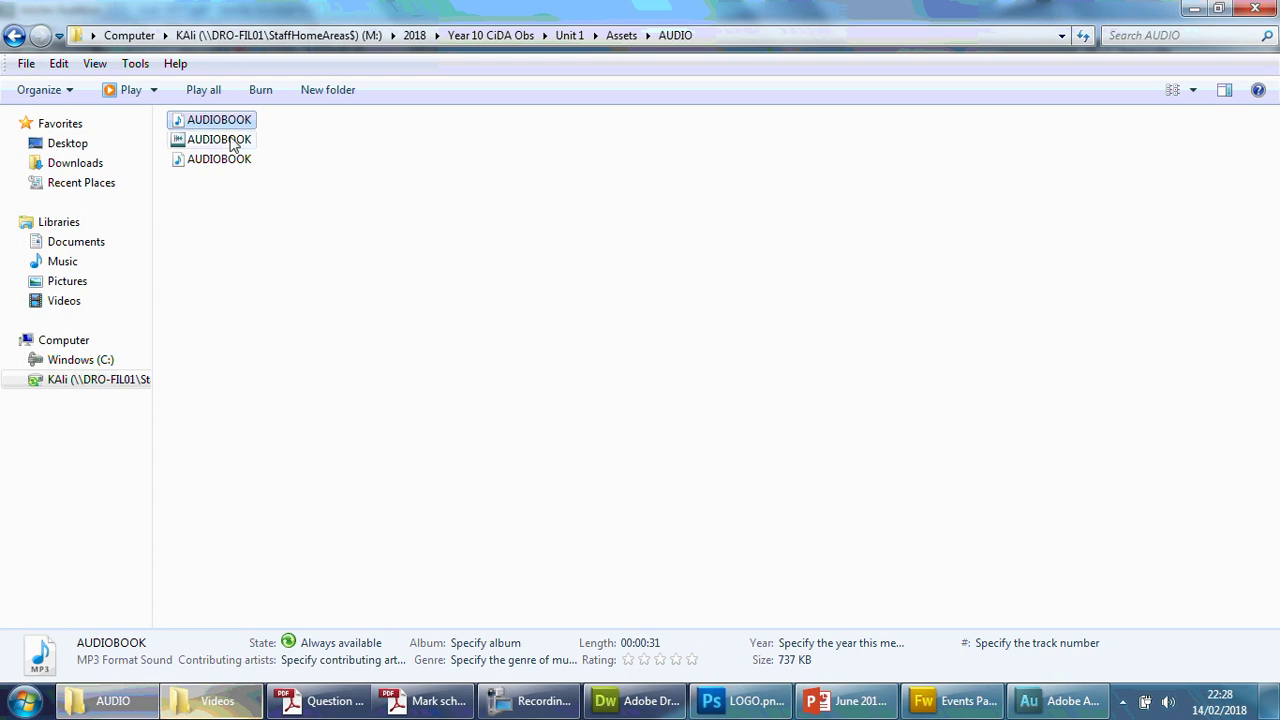
Step: Switch to Dreamweaver, select the banner image in Template.html and try to insert a media plugin
click(632, 701)
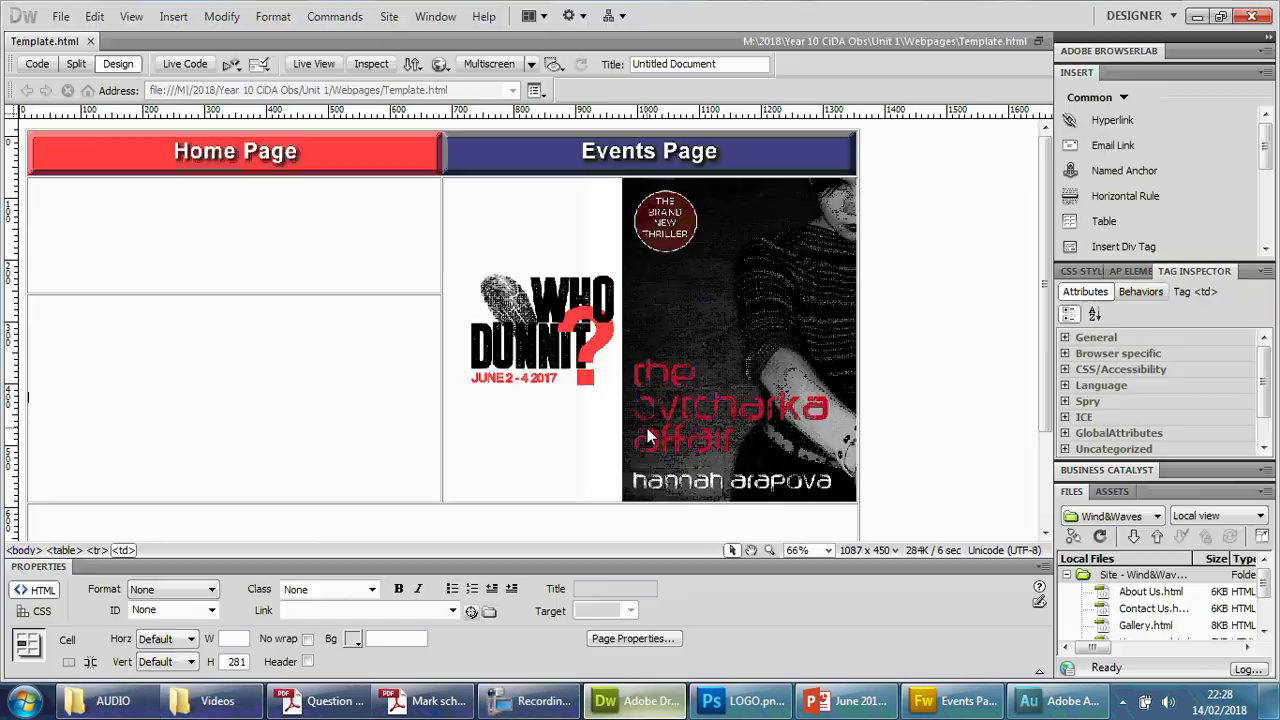
click(623, 292)
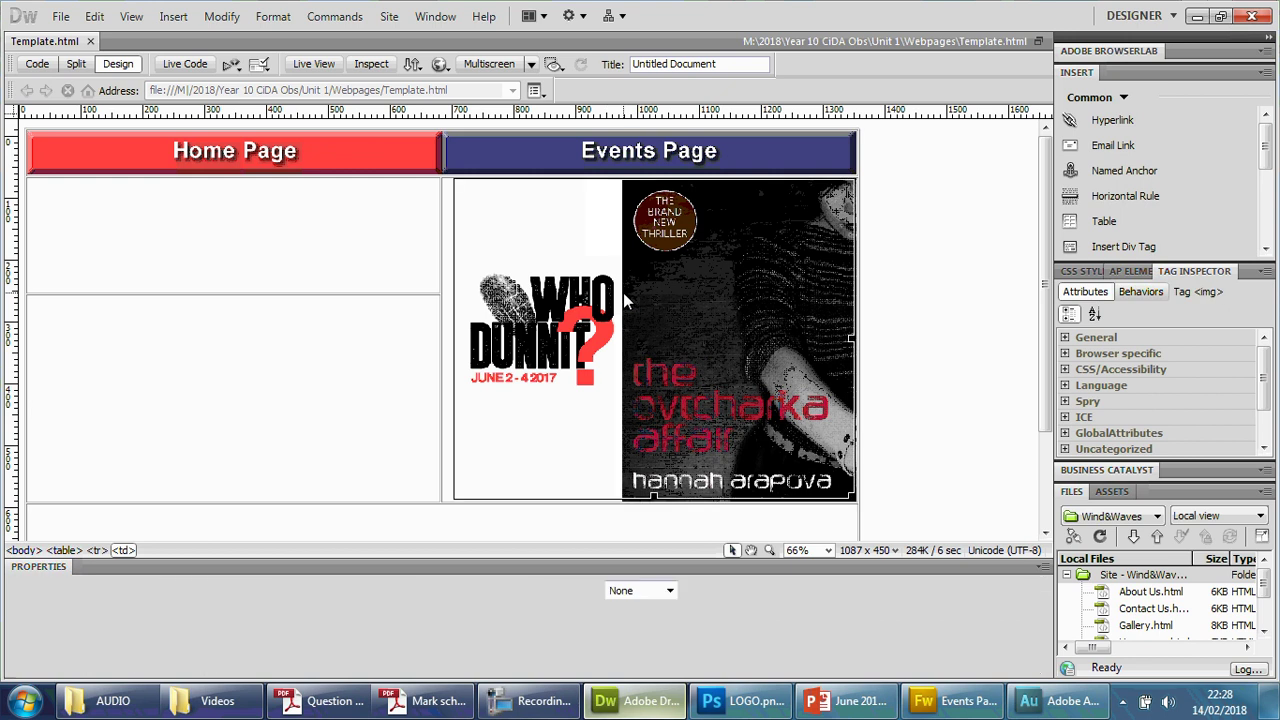
click(170, 17)
mouse_move(230, 102)
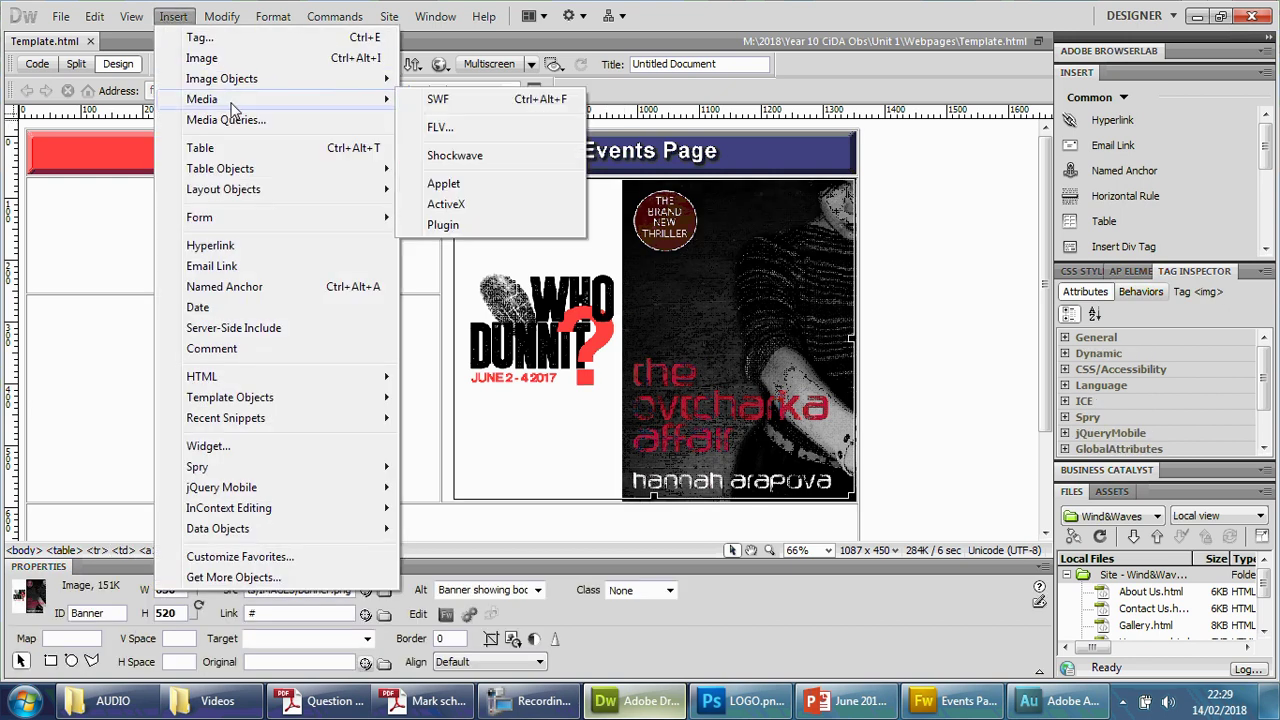
click(445, 224)
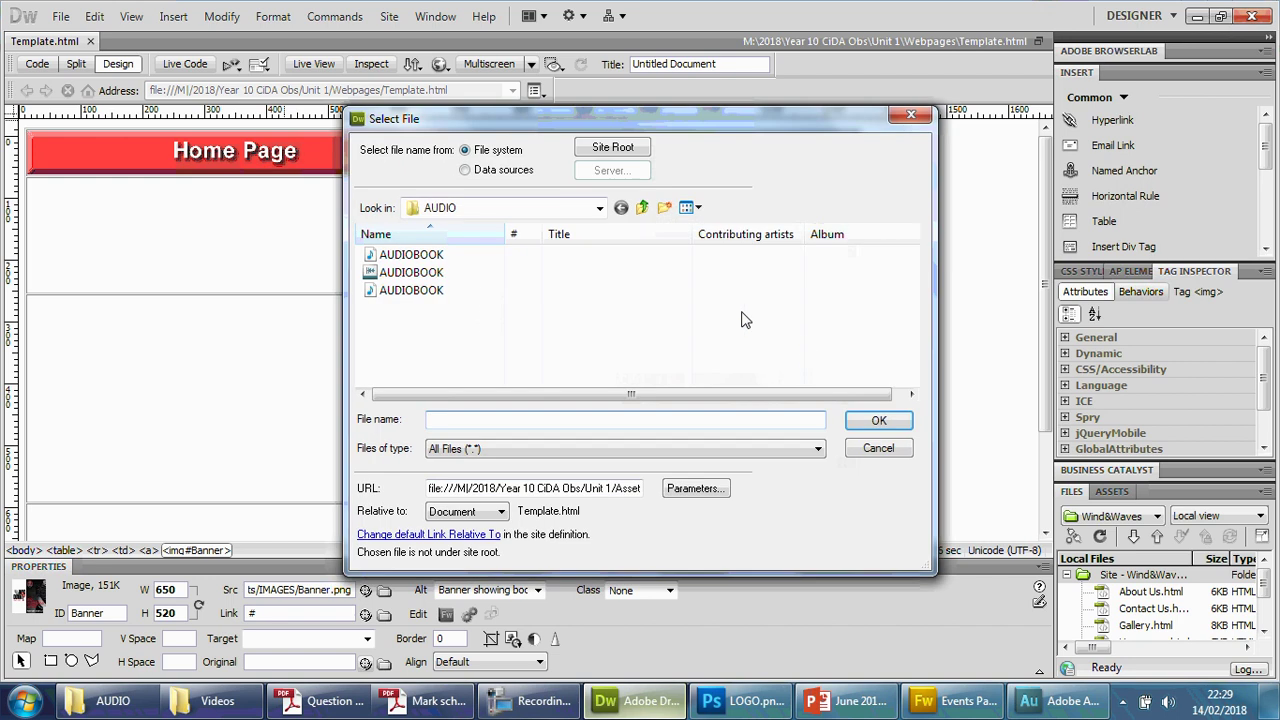
Step: Browse to Unit 1 > Assets > AUDIO for the plugin source and pick the first of the AUDIOBOOK files
click(599, 208)
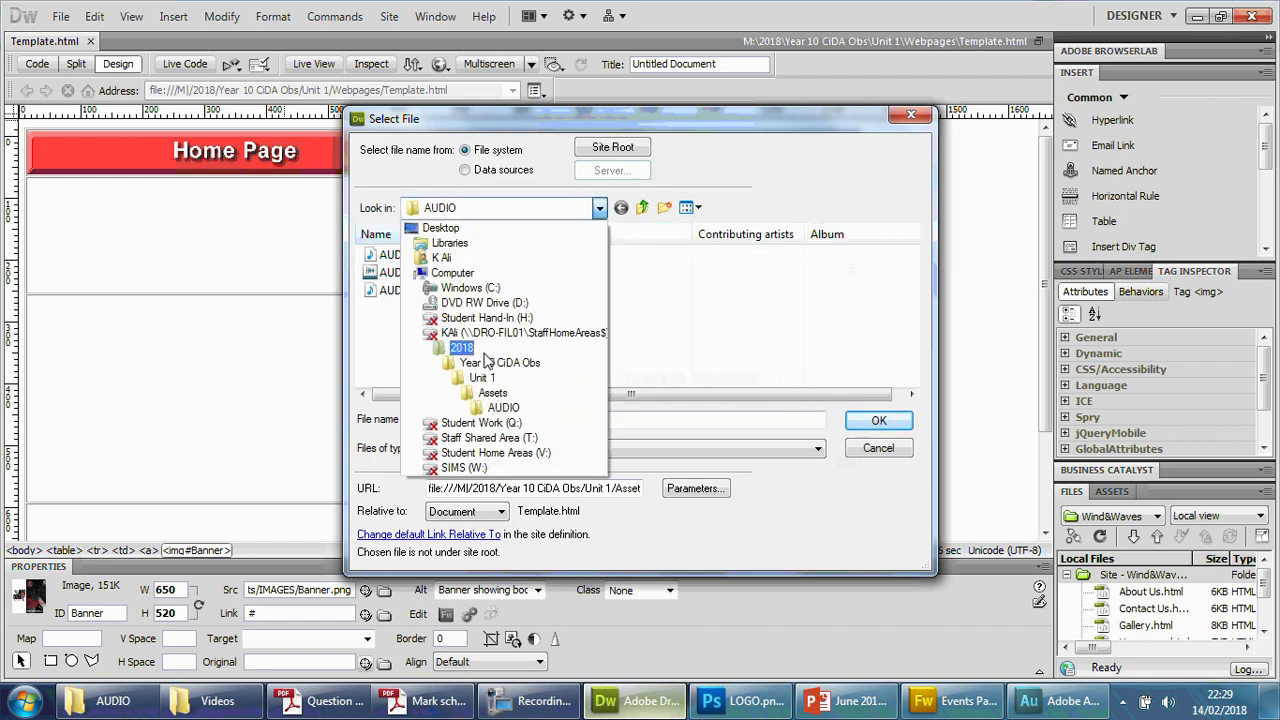
click(482, 378)
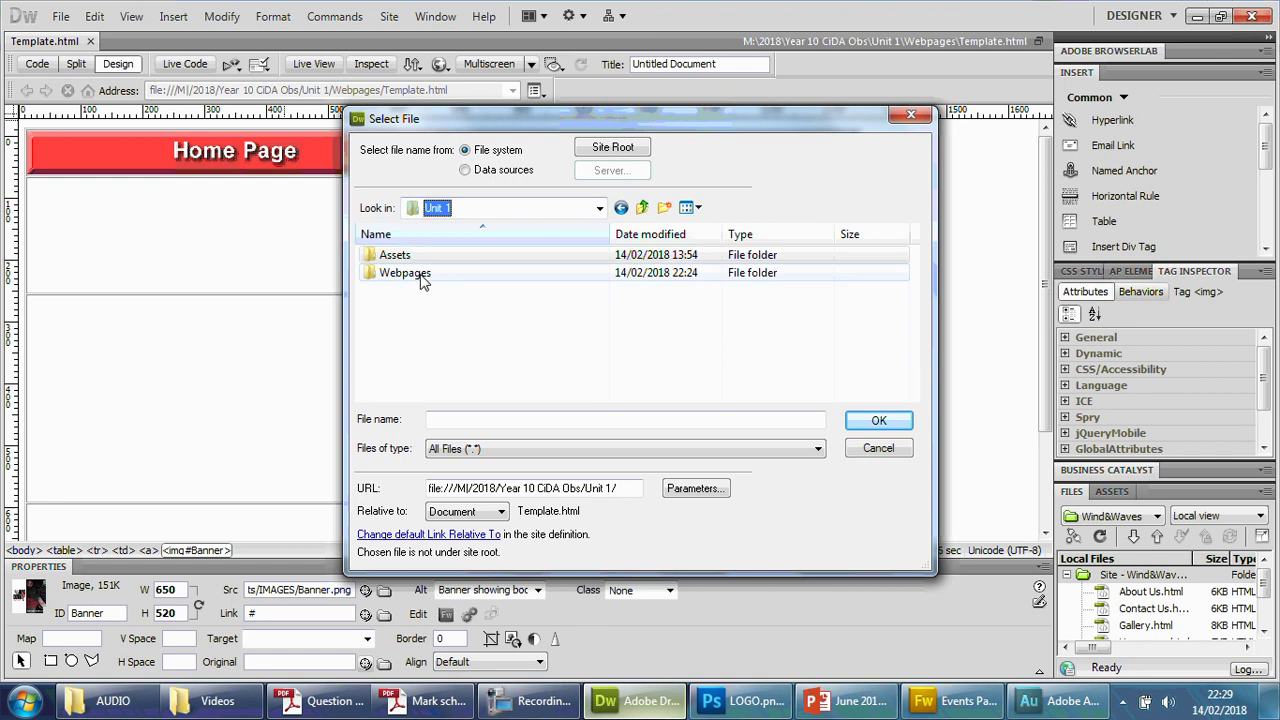
double_click(420, 255)
double_click(420, 255)
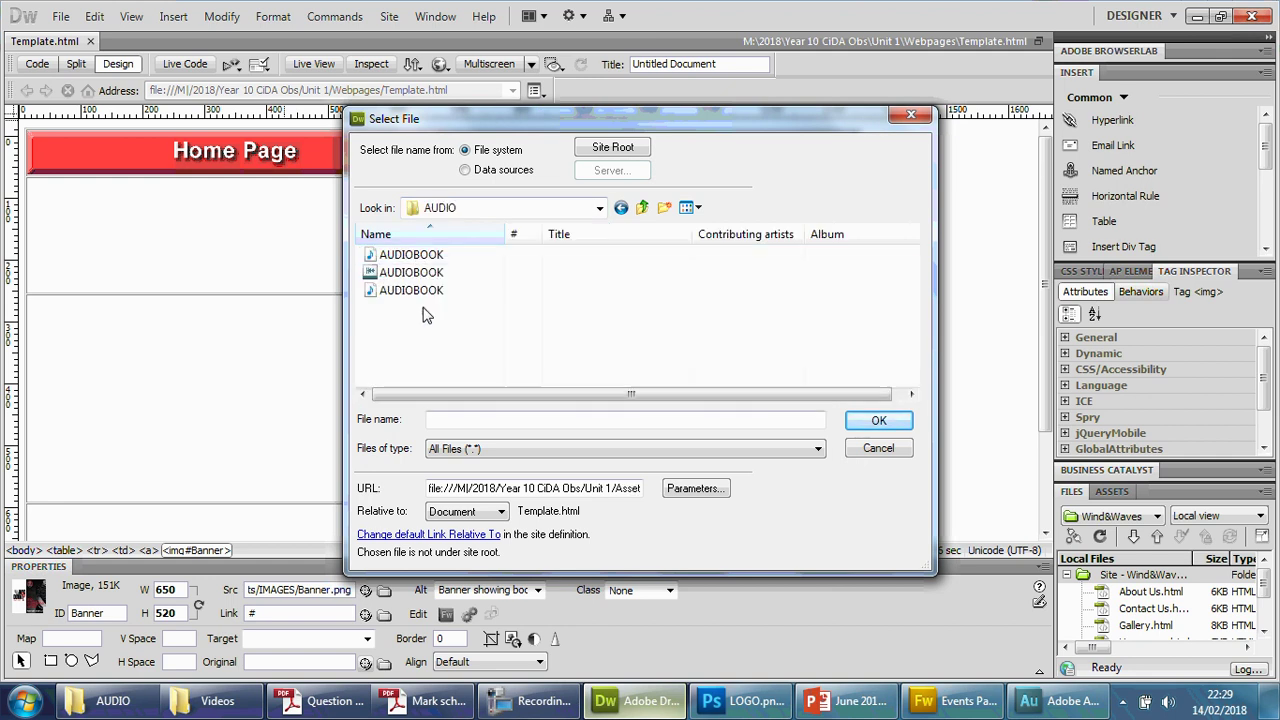
click(412, 258)
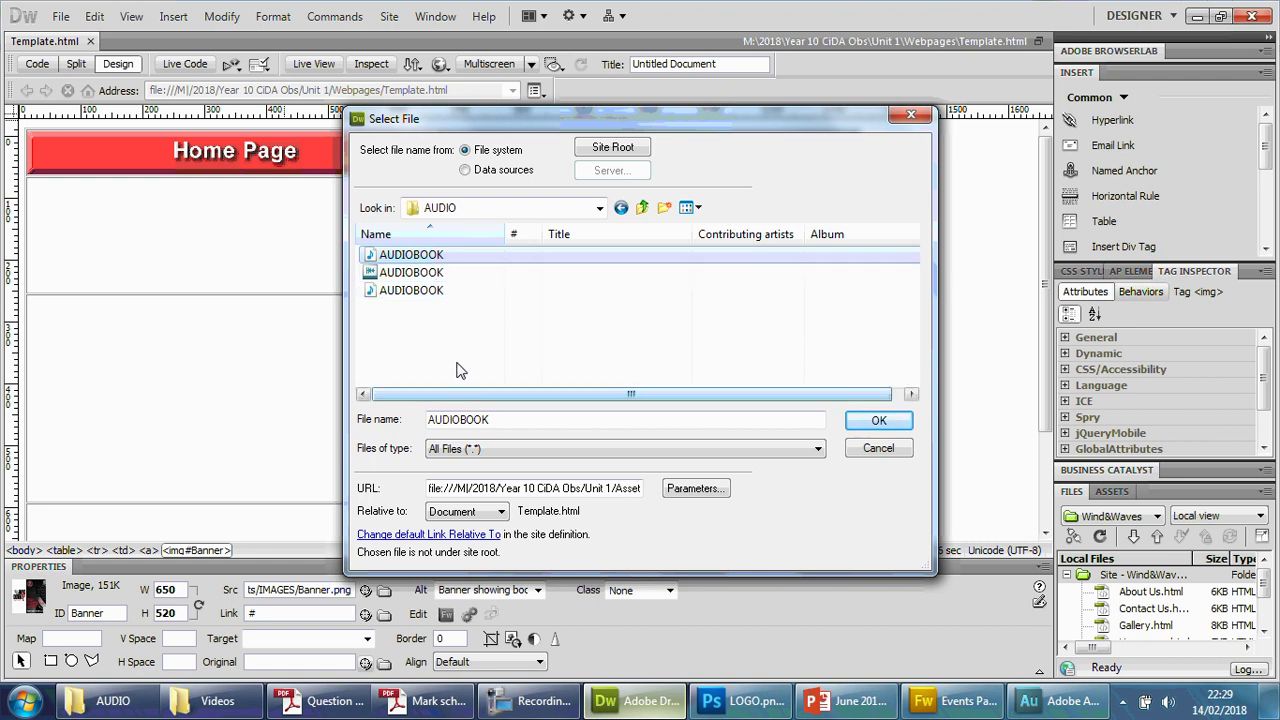
click(428, 272)
click(426, 291)
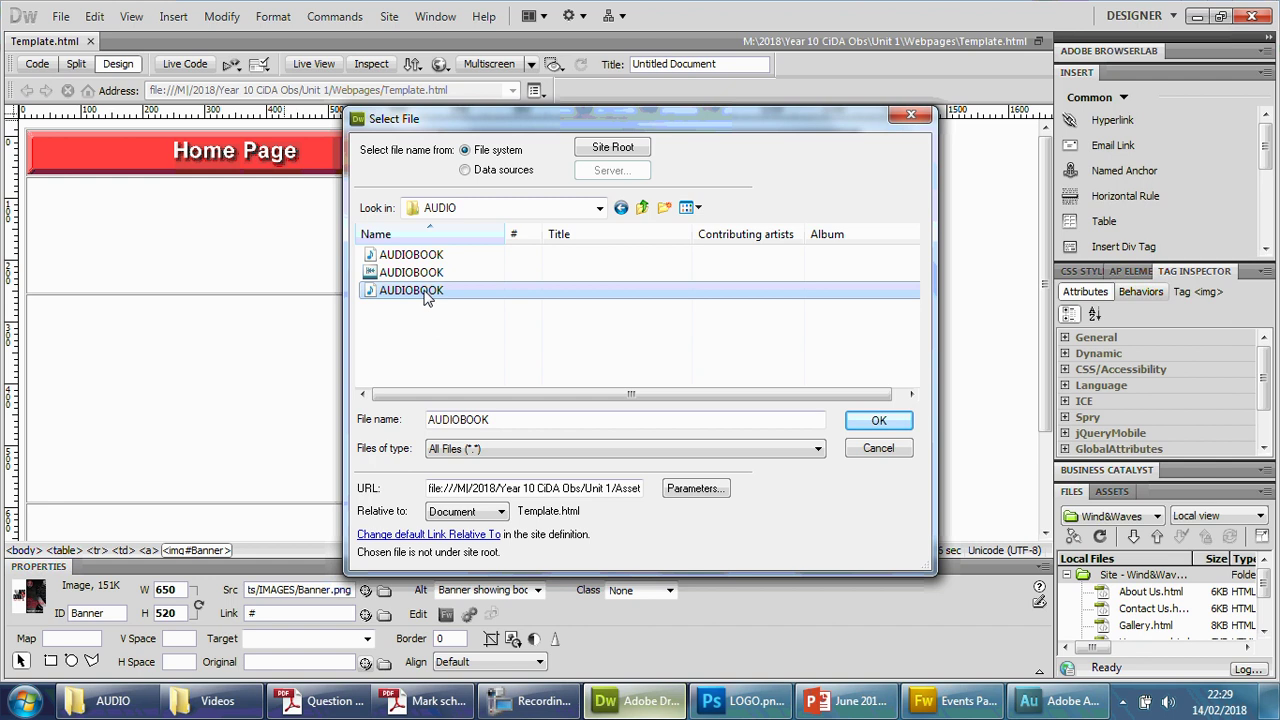
click(422, 257)
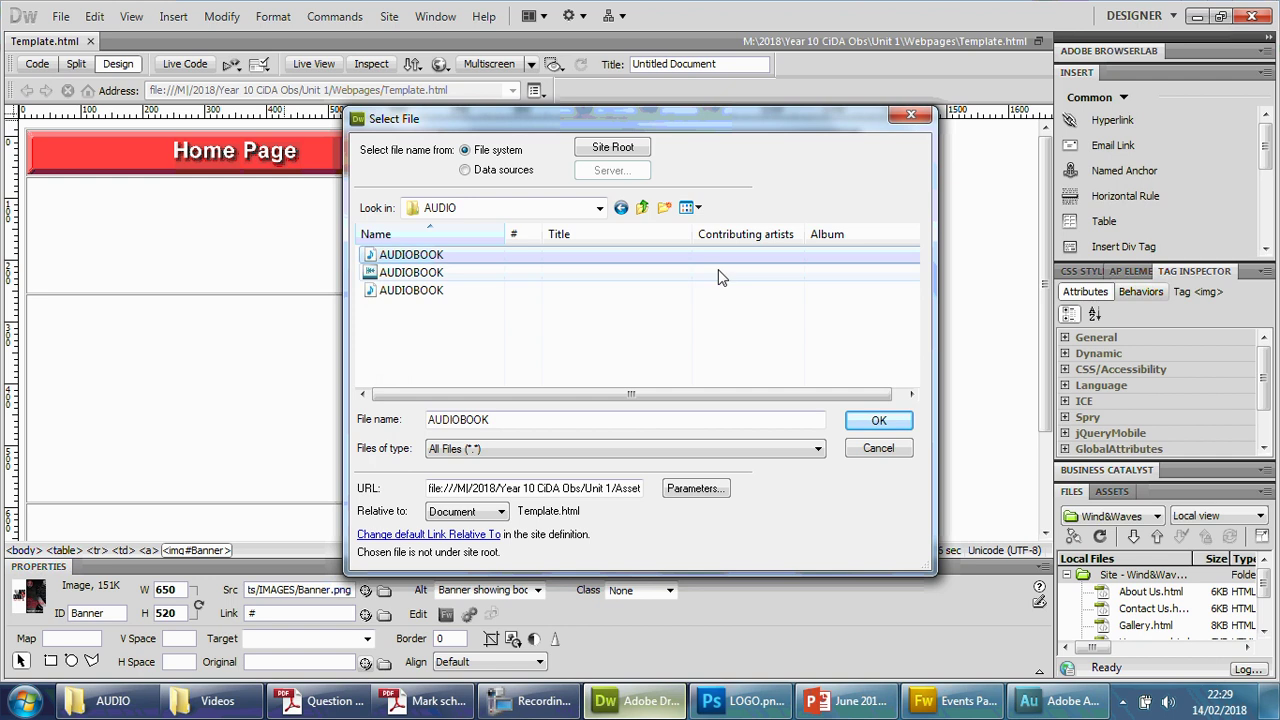
Step: Close Adobe Audition, switch back to Dreamweaver and cancel the plugin file selection
click(103, 706)
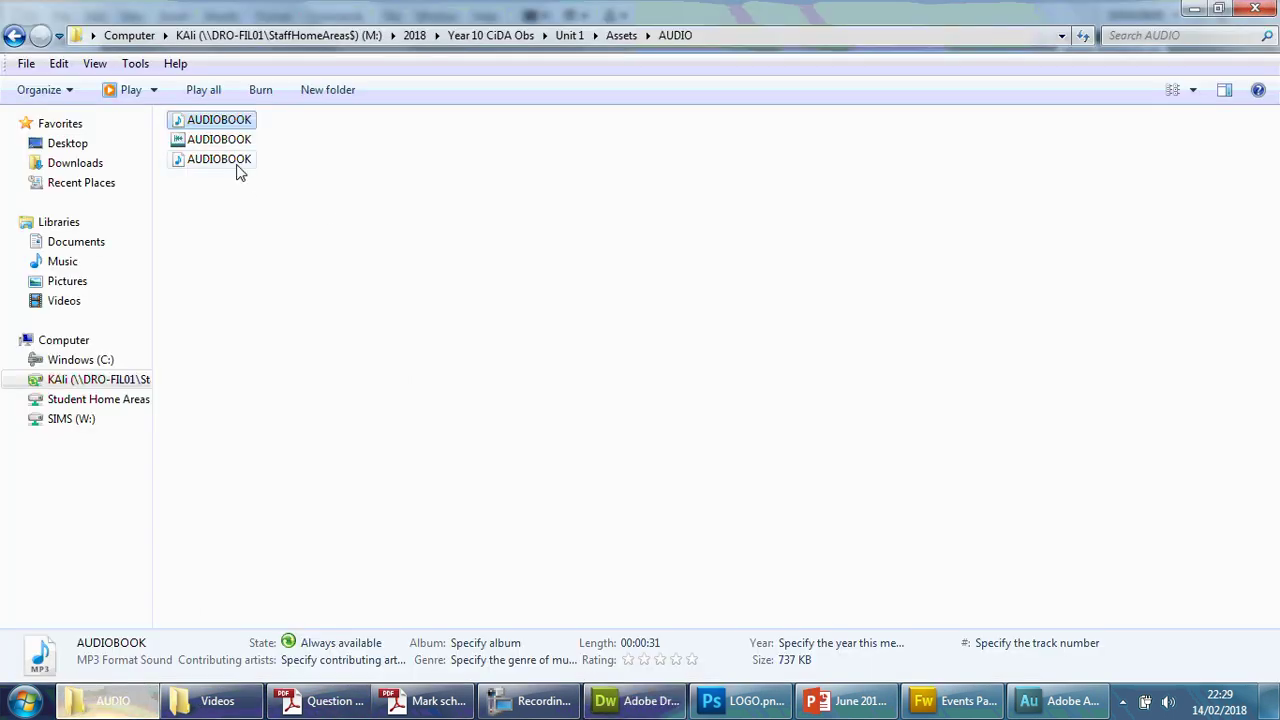
click(345, 208)
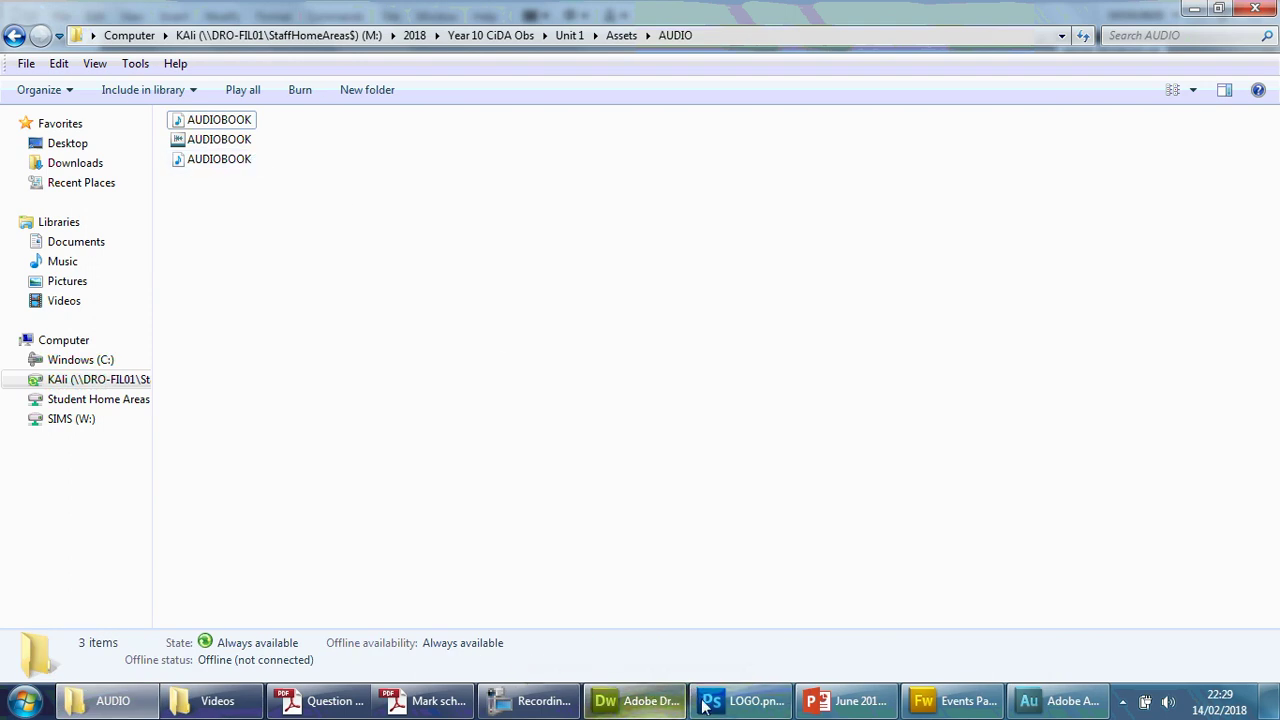
click(1060, 701)
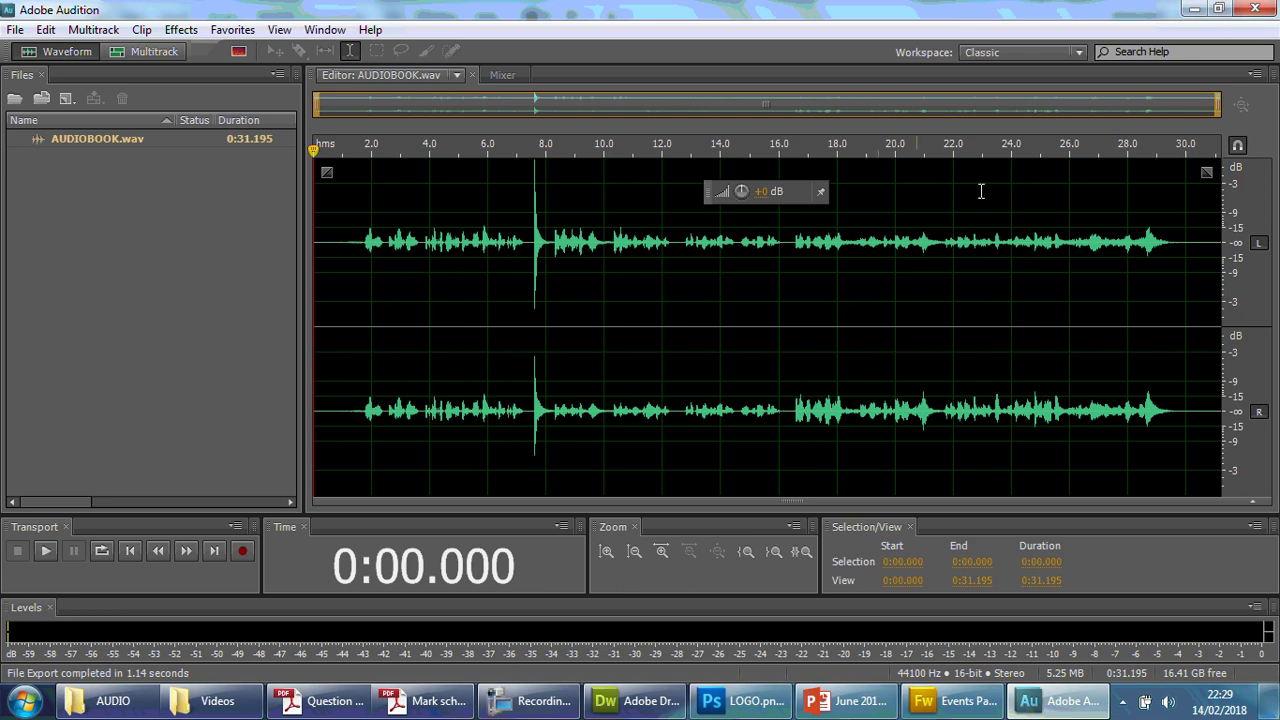
click(1256, 9)
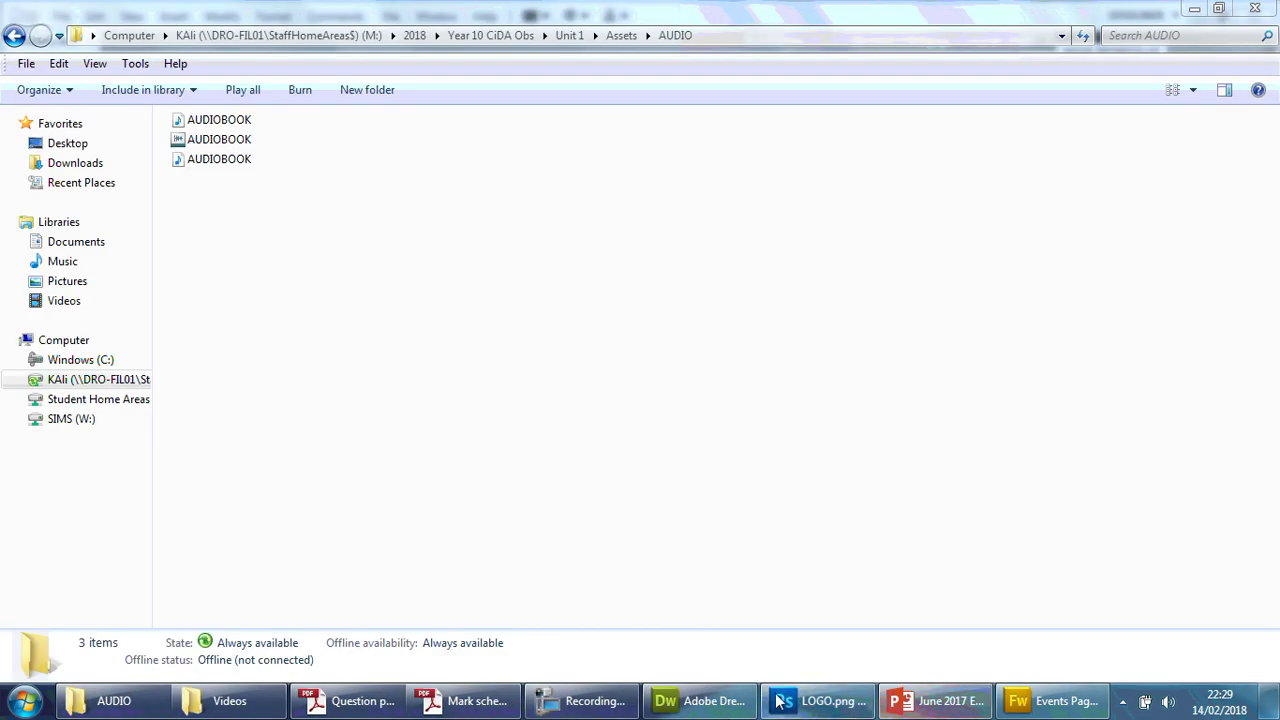
click(700, 701)
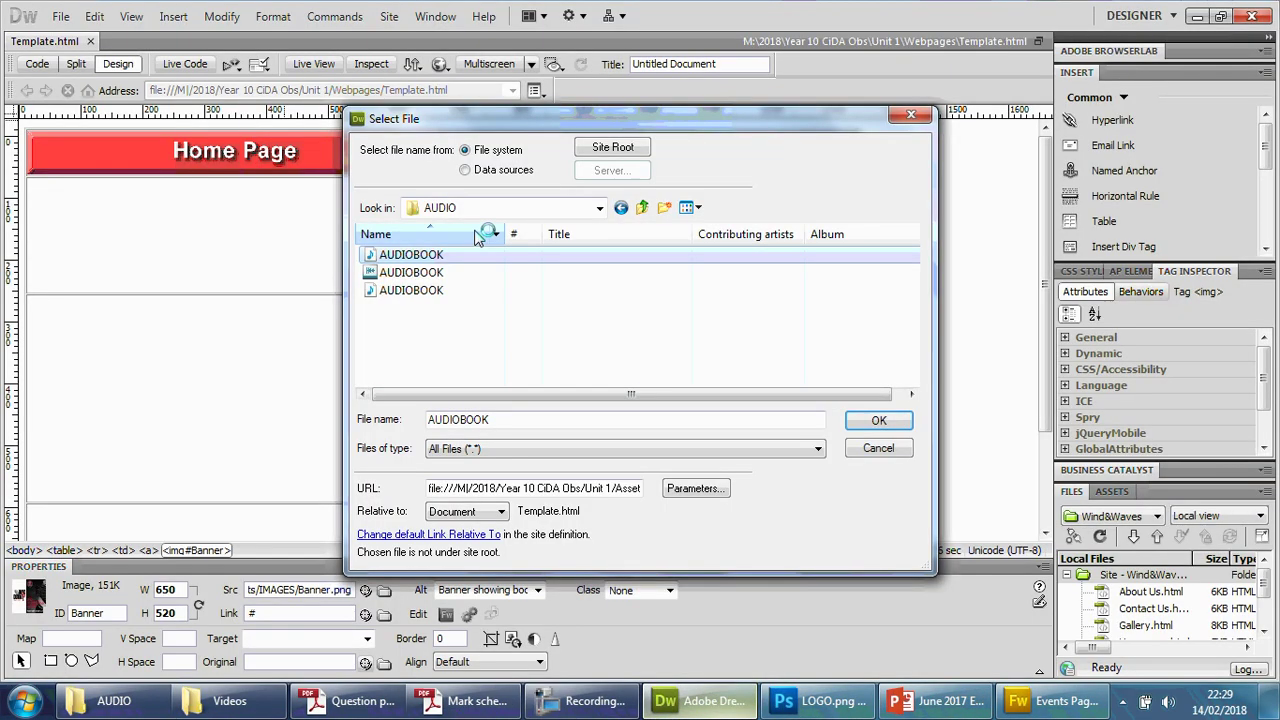
click(866, 448)
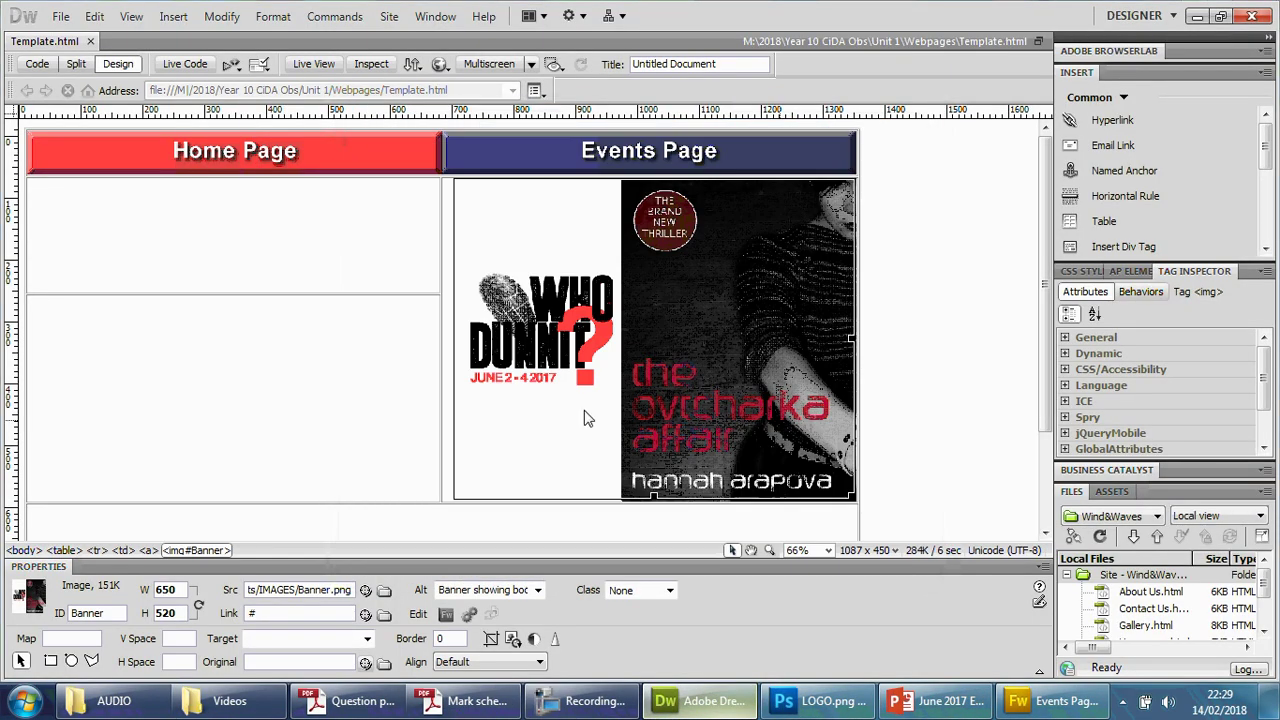
Step: Switch to the AUDIO folder in Windows Explorer and compare the file types of the first and last AUDIOBOOK files
click(140, 705)
click(228, 119)
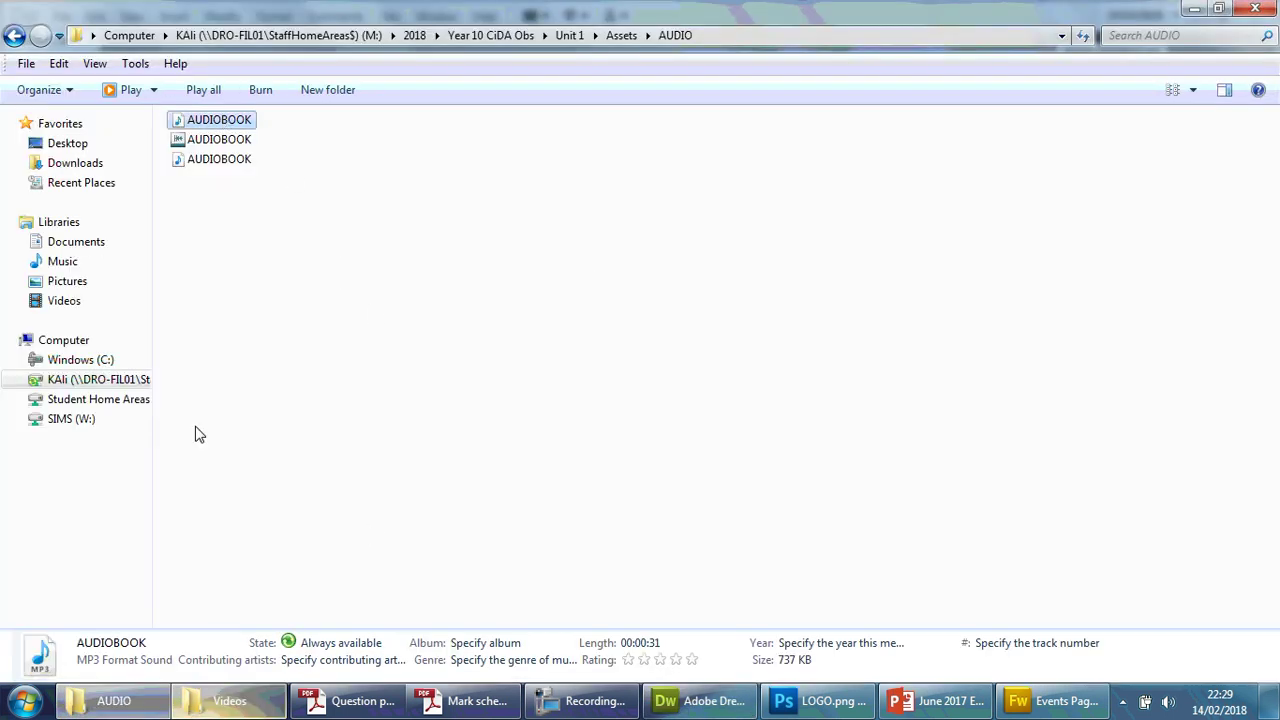
click(254, 163)
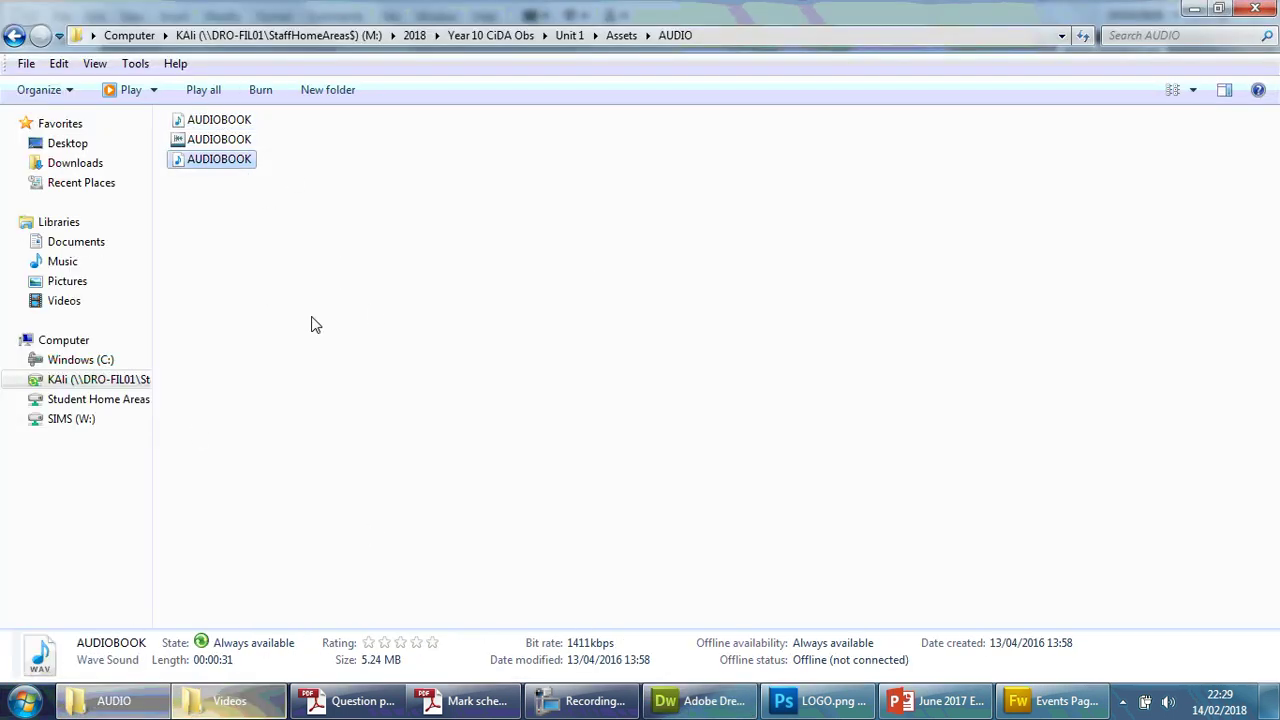
Step: Rename the wave sound file in the AUDIO folder as AUDIOBOOK Original
click(246, 162)
click(258, 160)
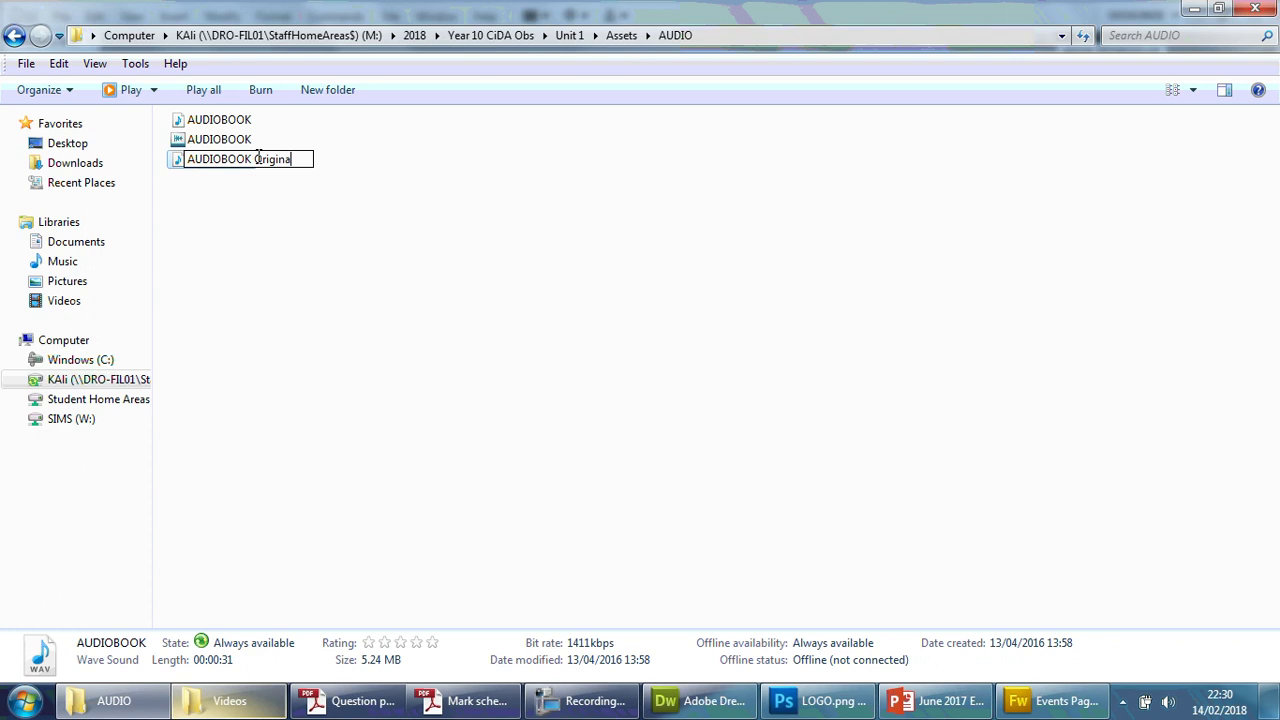
text(Original)
click(365, 285)
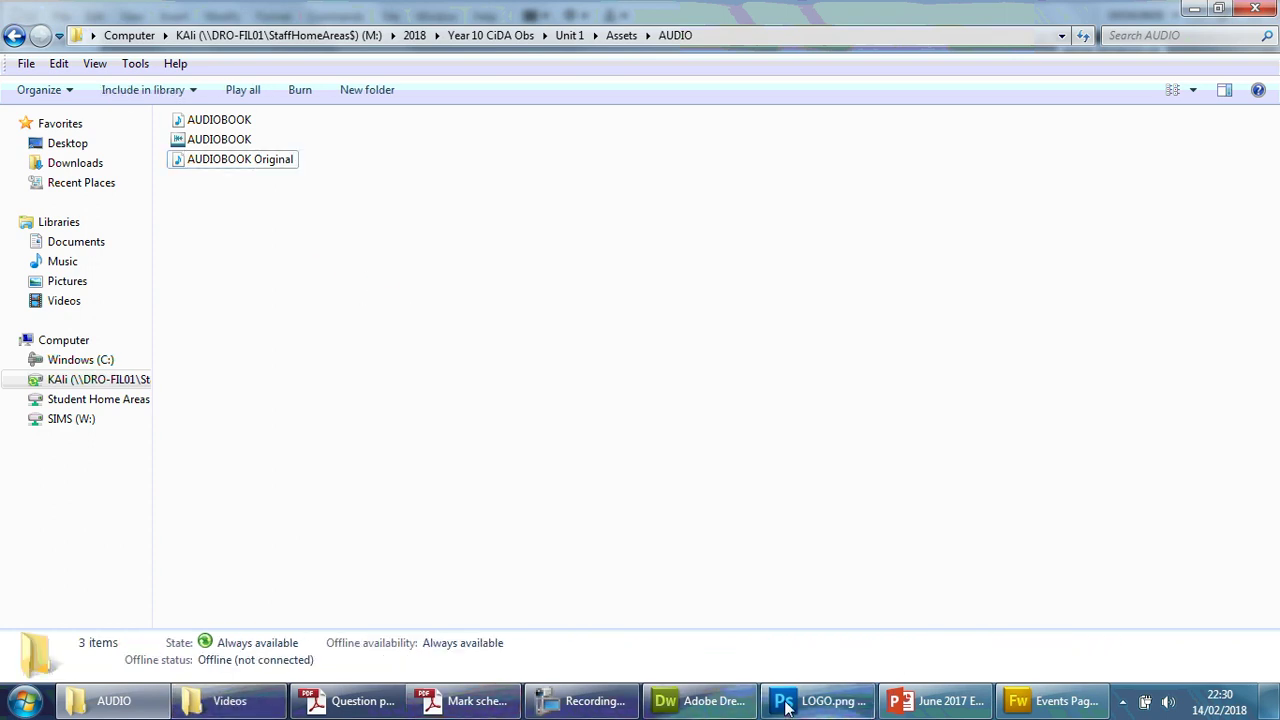
Step: Switch to Dreamweaver and insert the AUDIOBOOK MP3 as a media plugin by the banner, declining to copy it to the site root
click(698, 700)
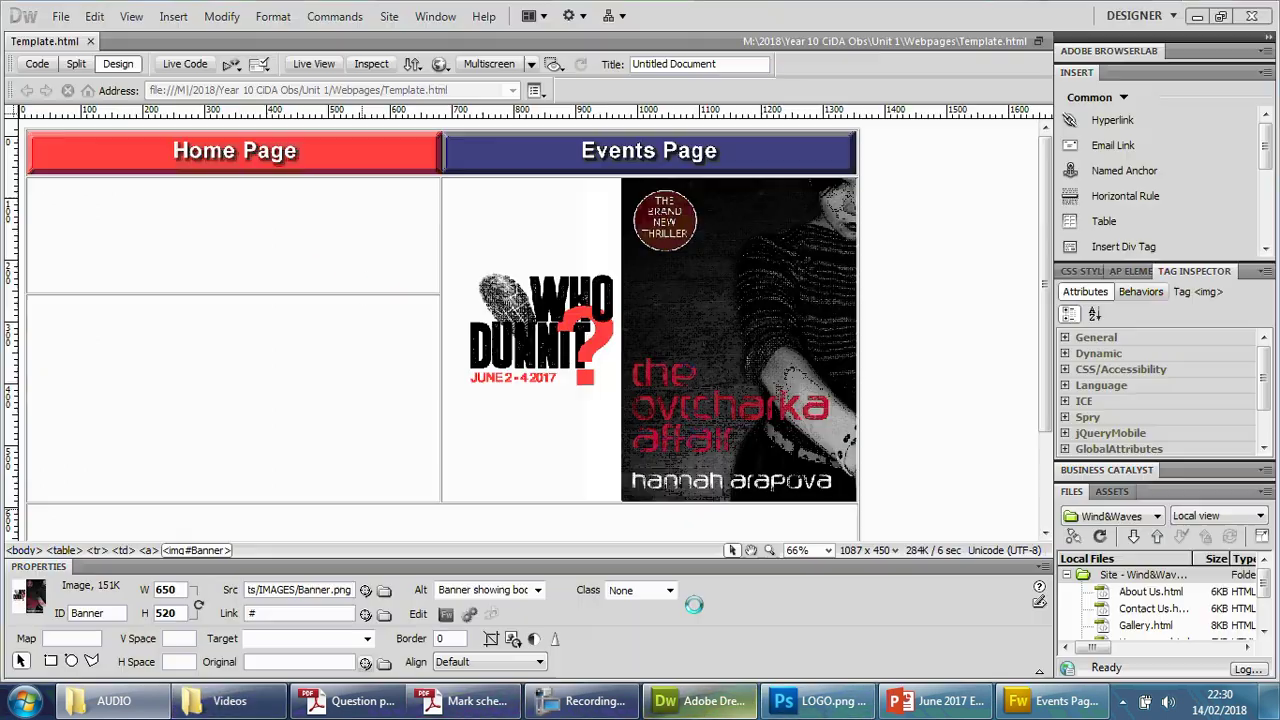
click(173, 17)
mouse_move(208, 98)
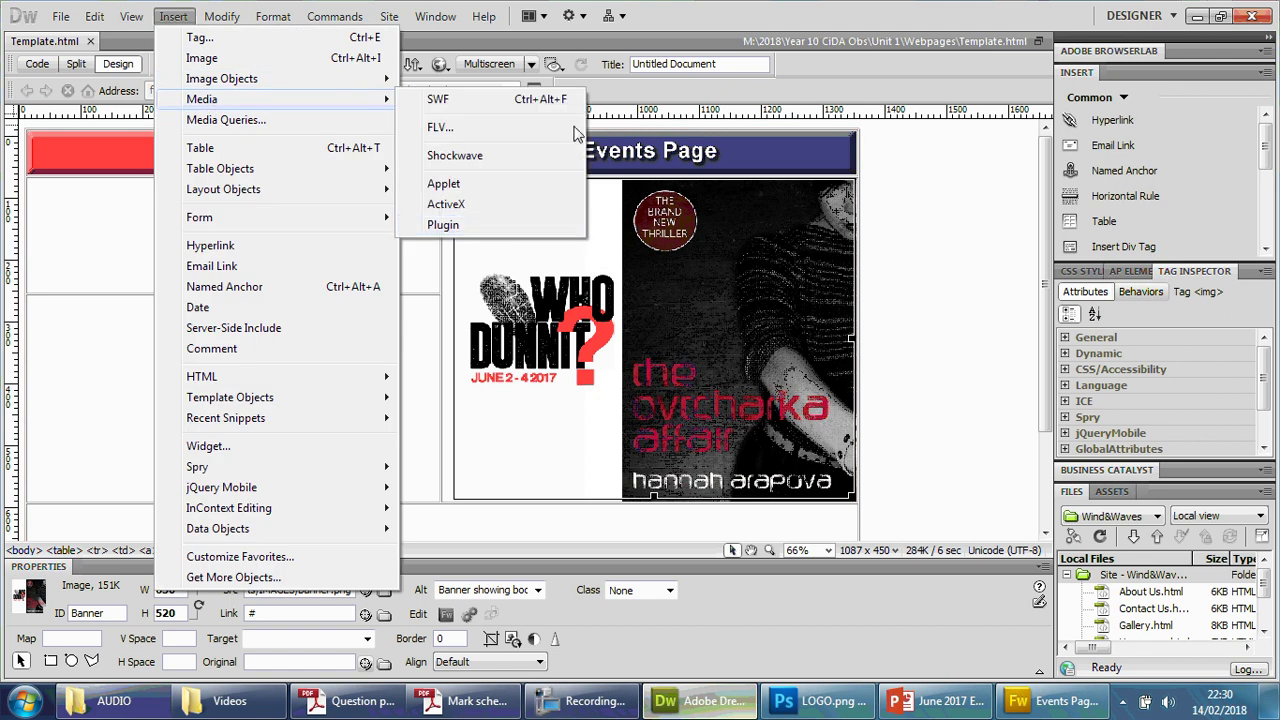
click(486, 232)
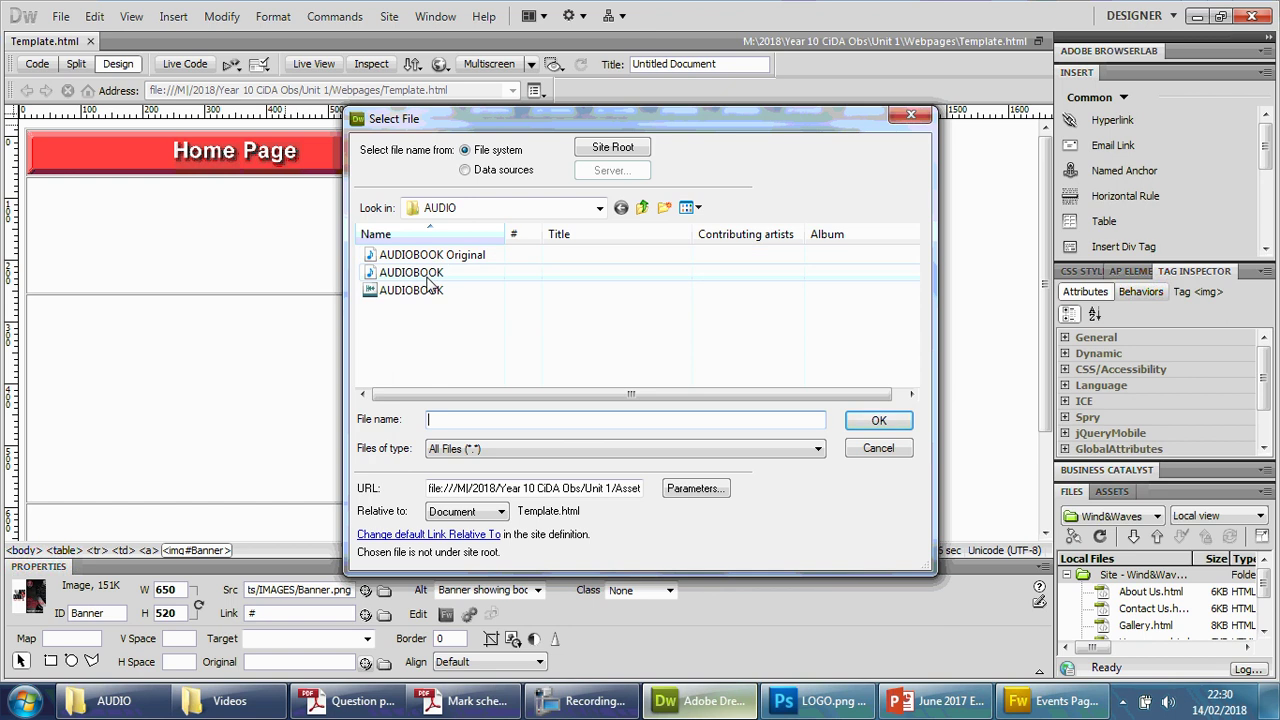
click(428, 275)
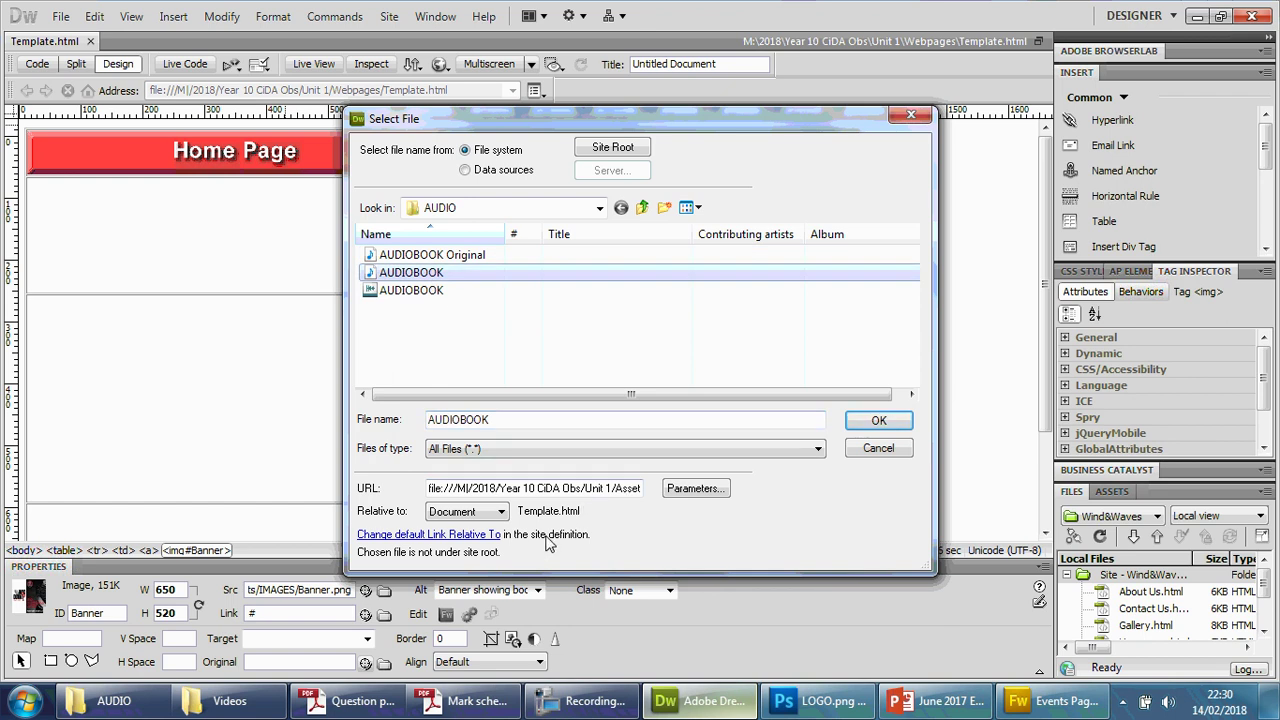
click(880, 420)
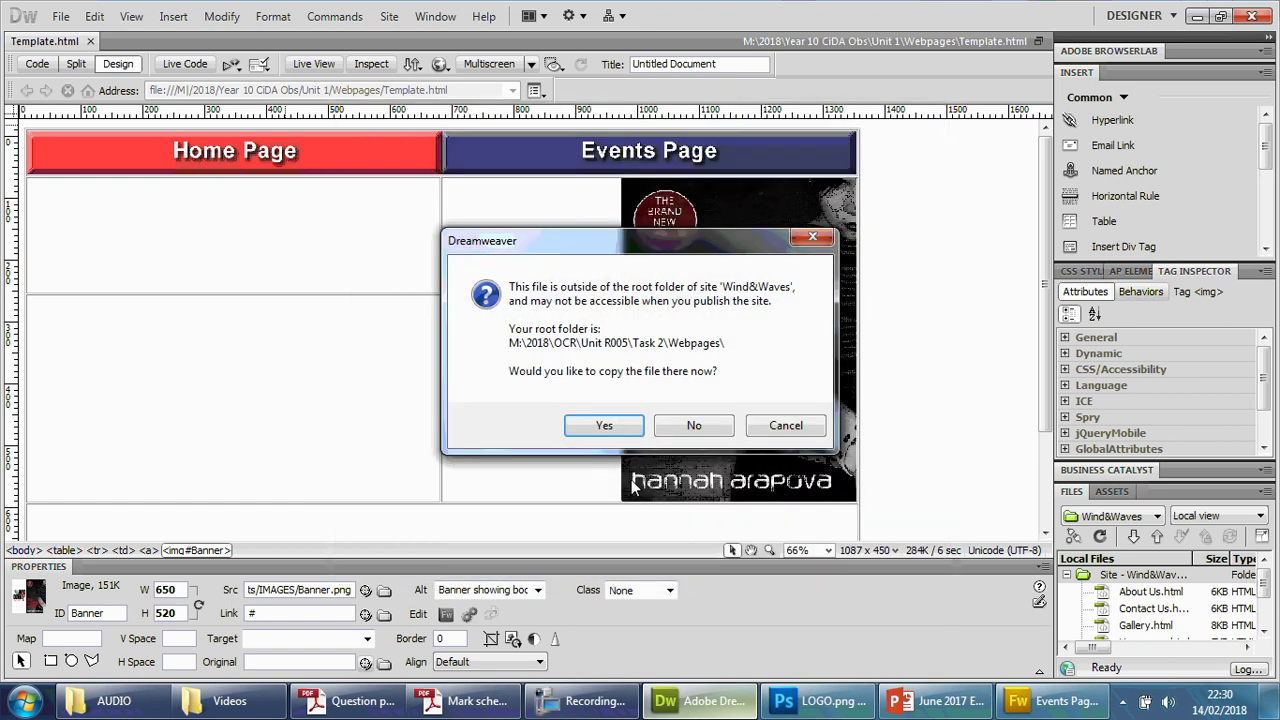
click(697, 425)
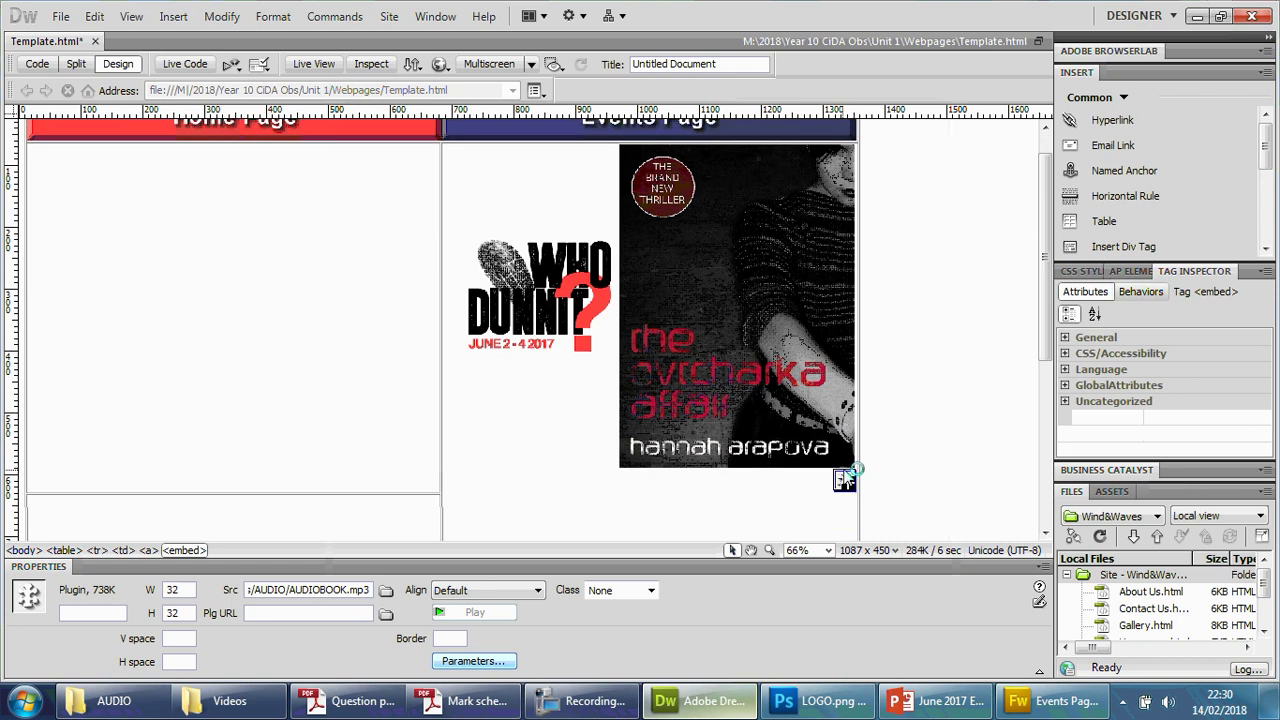
Step: Check the audio playback requirement in the question paper PDF and return to the Dreamweaver page
scroll(840, 470, down, 1)
scroll(845, 484, down, 5)
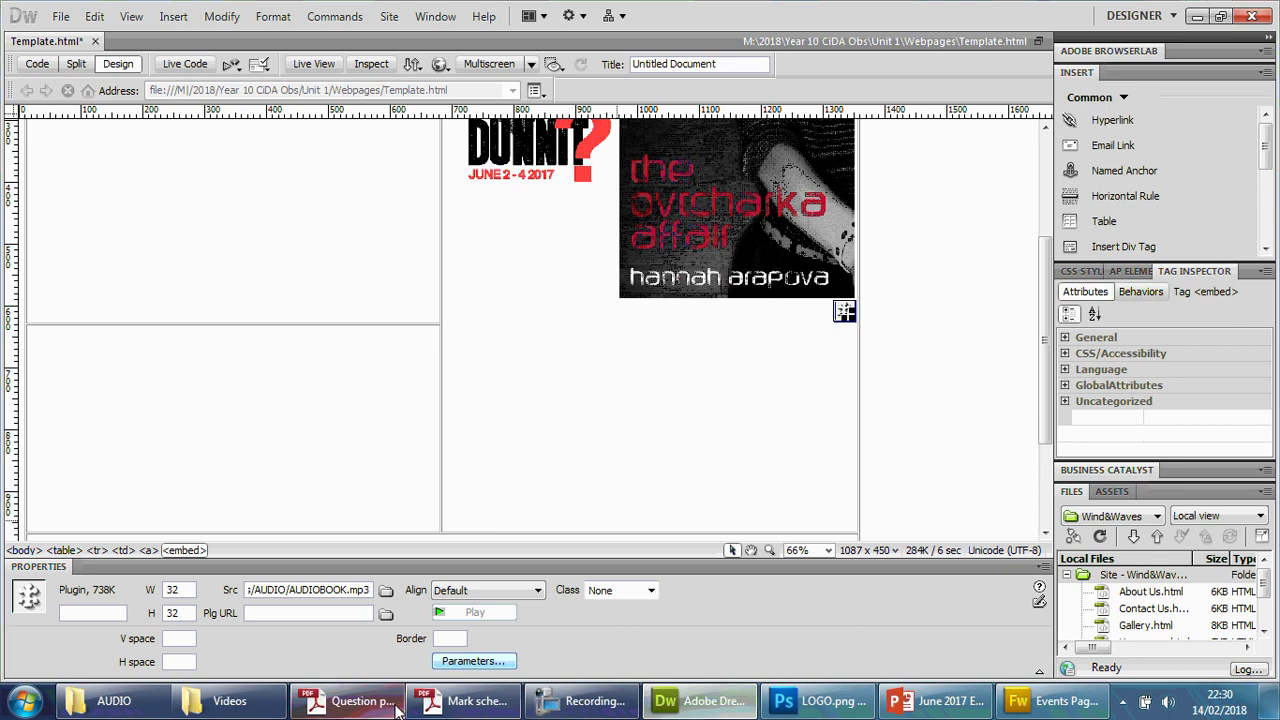
click(355, 701)
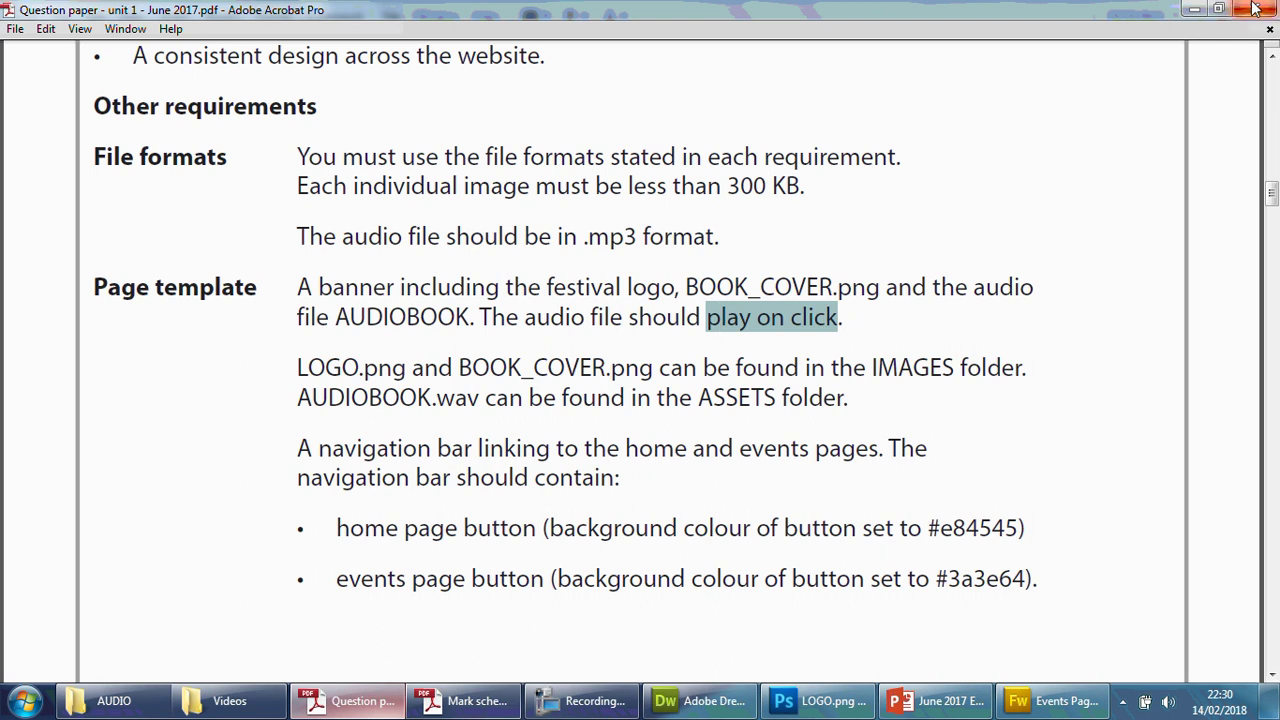
click(1197, 17)
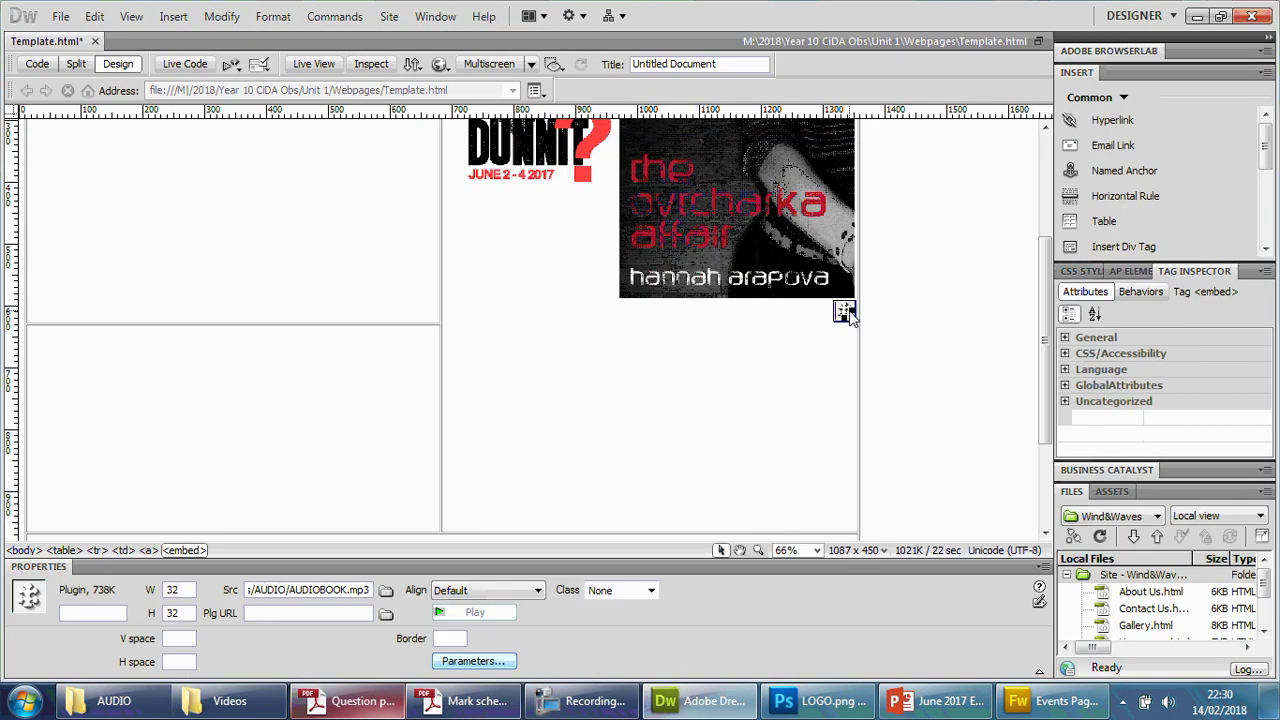
Step: Check the banner image's width and set the audio plugin's width to 660 and its height to 50
click(686, 251)
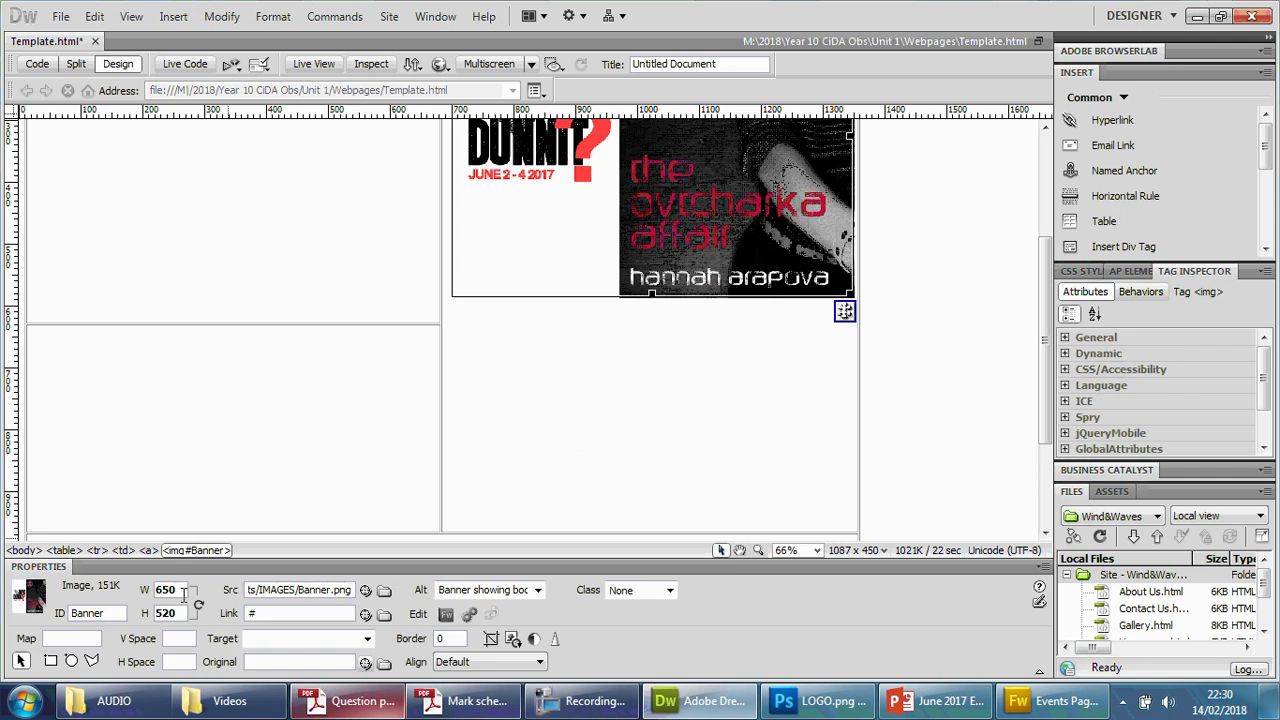
click(845, 313)
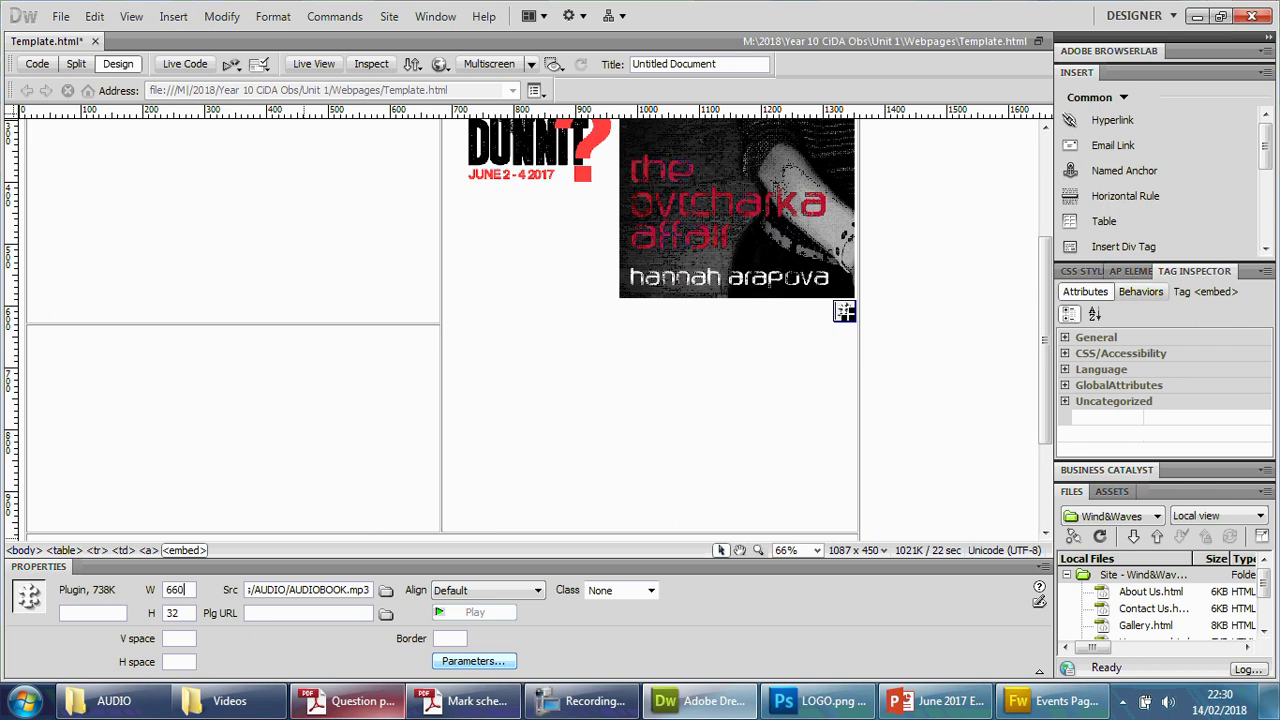
click(183, 614)
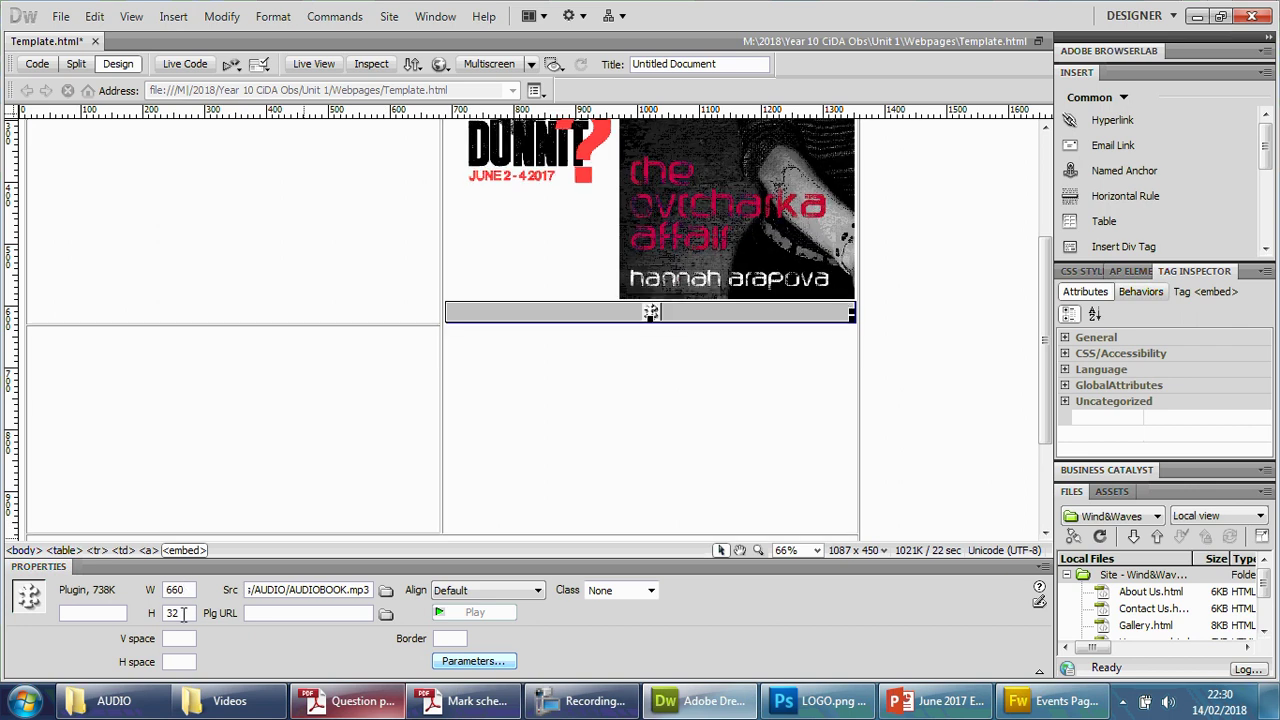
double_click(186, 614)
text(50)
click(183, 590)
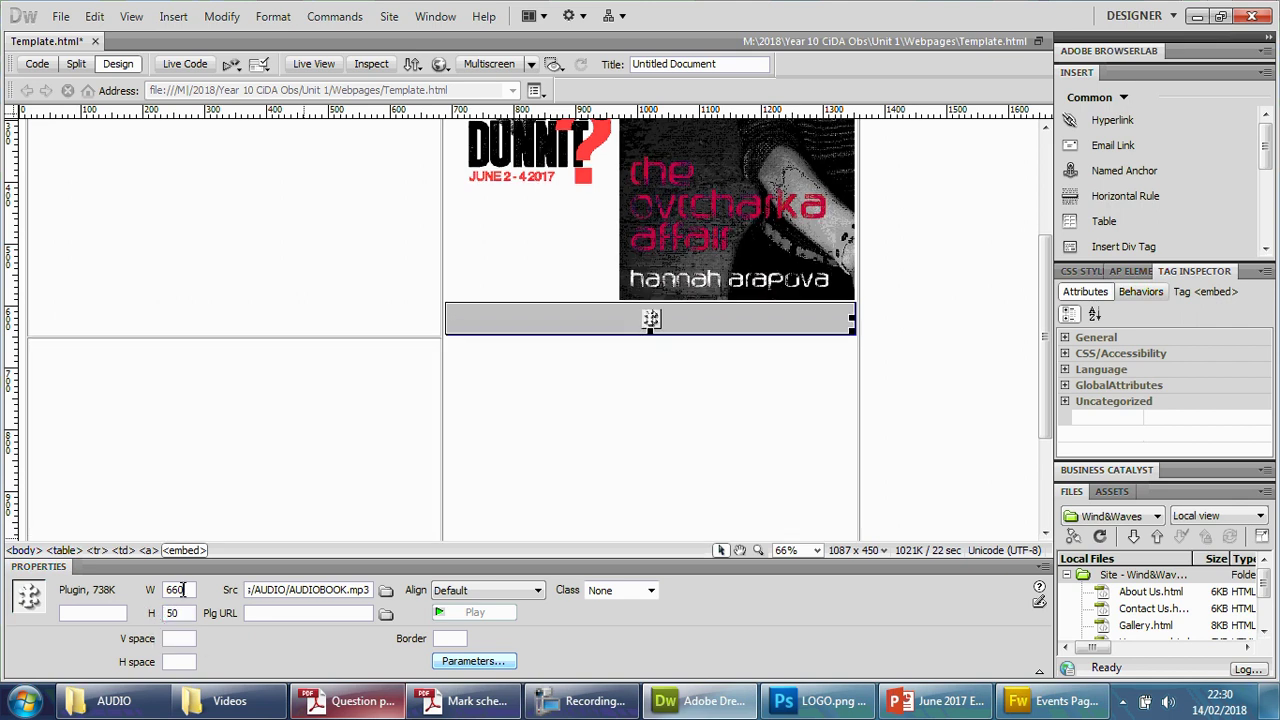
click(293, 365)
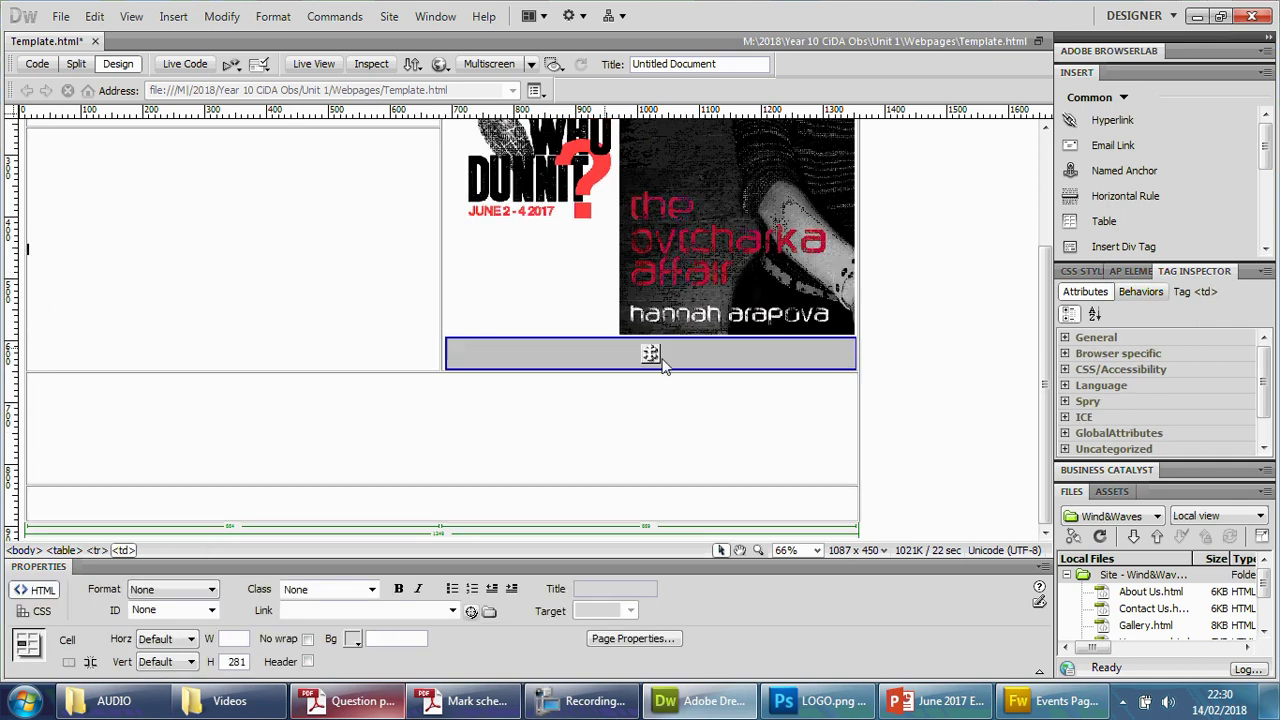
Step: Save Template.html and preview it in Chrome
scroll(652, 421, up, 1)
scroll(739, 405, up, 2)
scroll(692, 420, down, 2)
scroll(692, 420, up, 2)
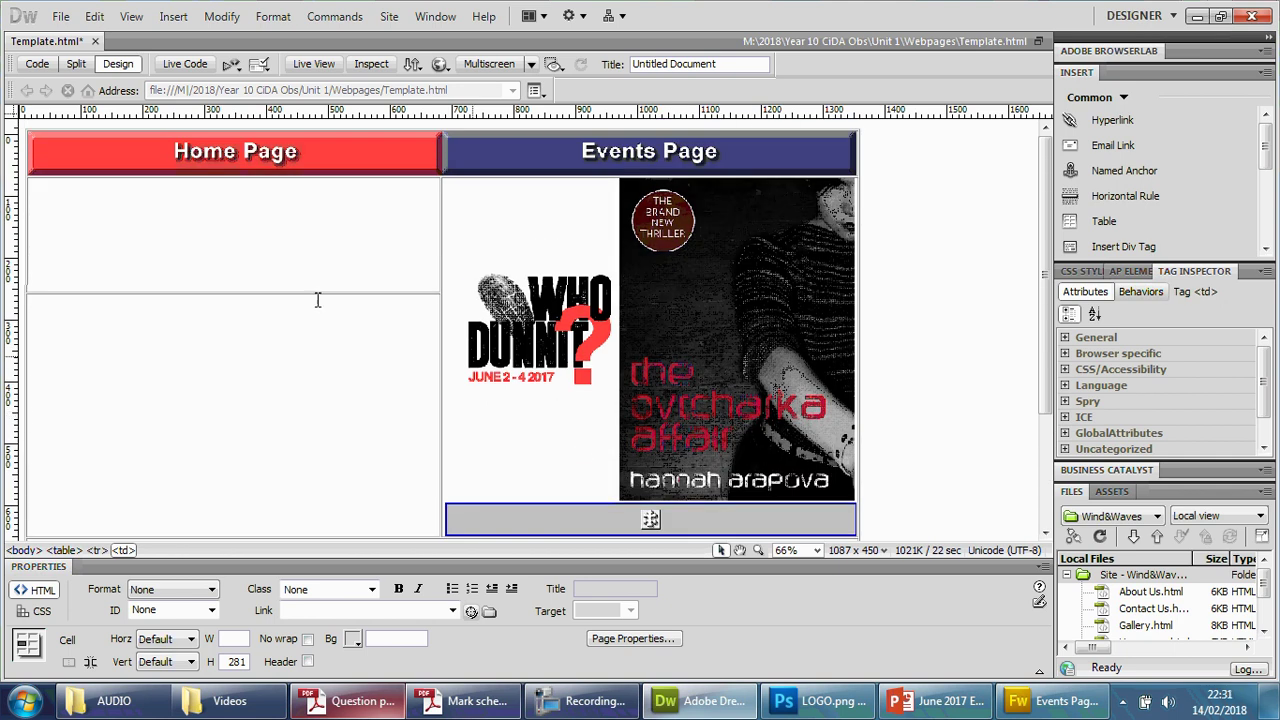
click(61, 16)
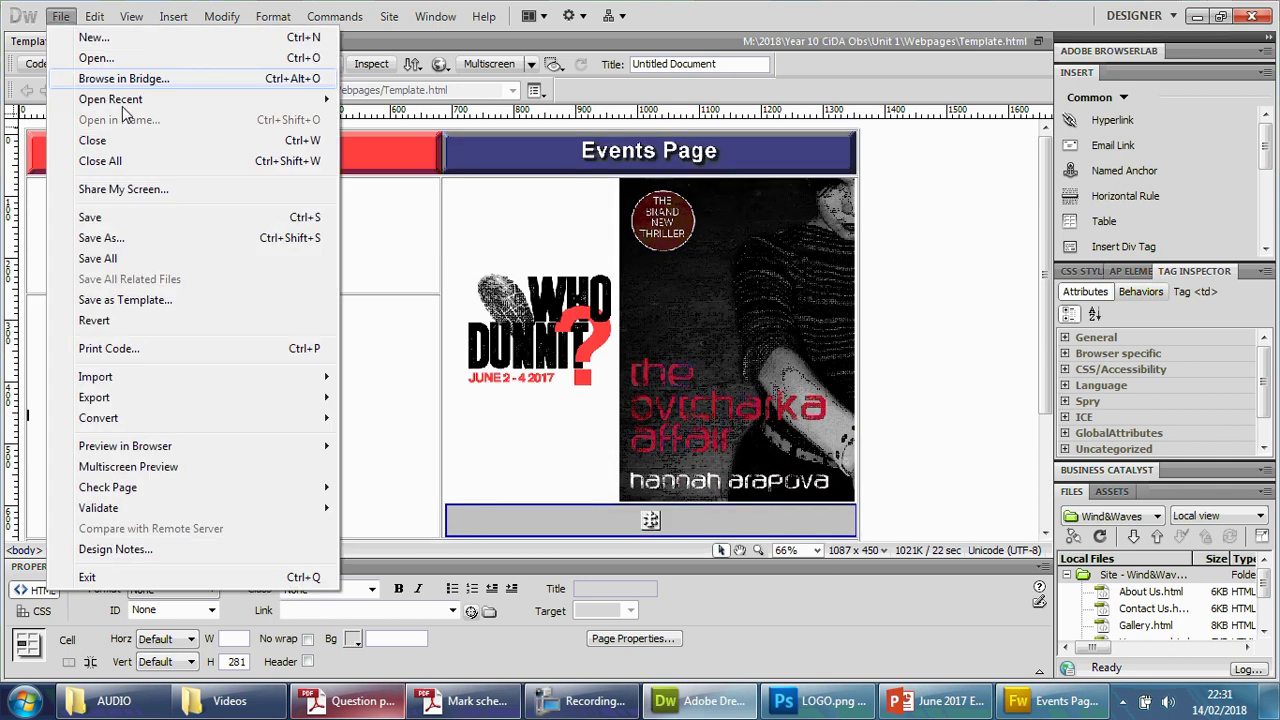
click(90, 217)
click(440, 64)
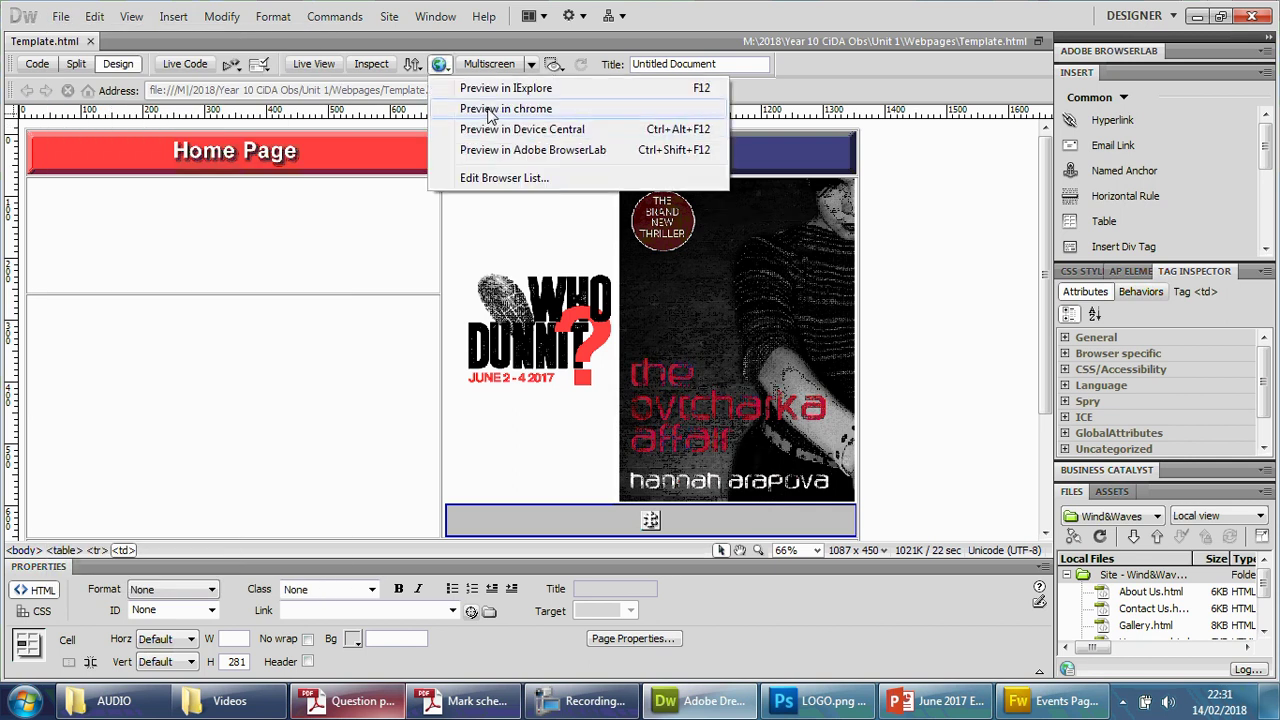
click(490, 109)
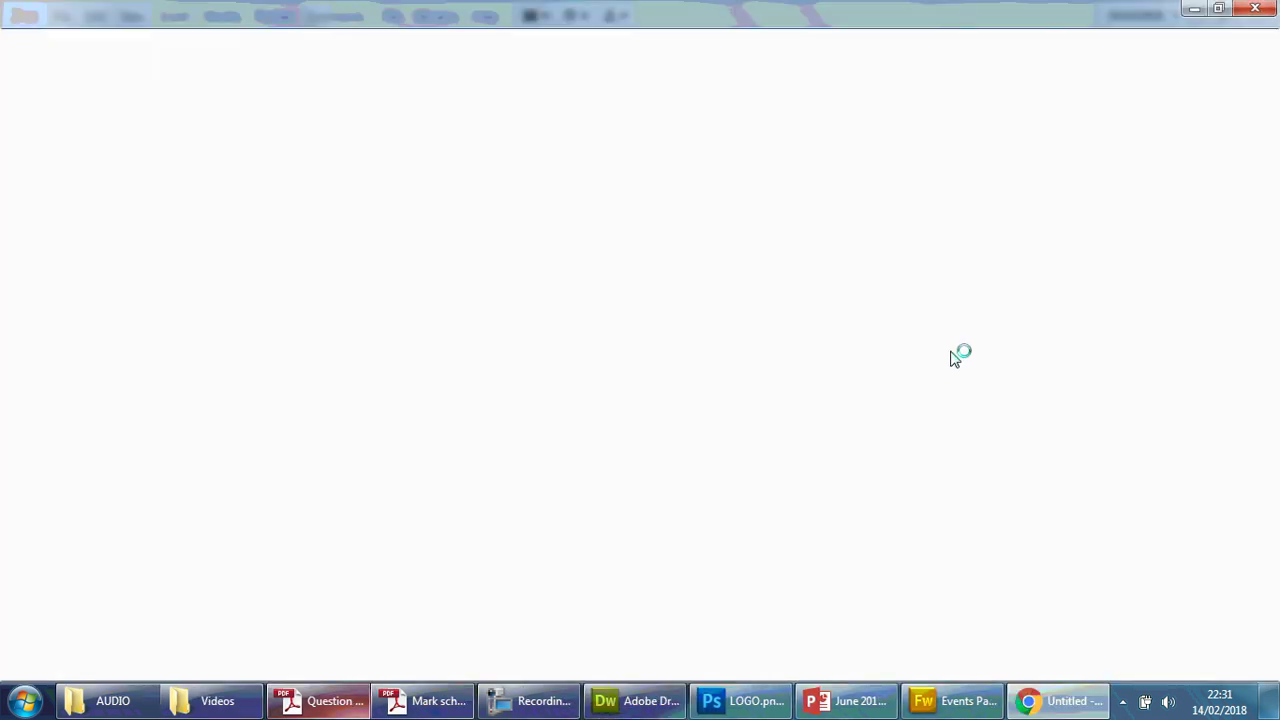
Step: Test the audio player's play and pause control beneath the banner and close the Chrome preview
scroll(962, 362, down, 3)
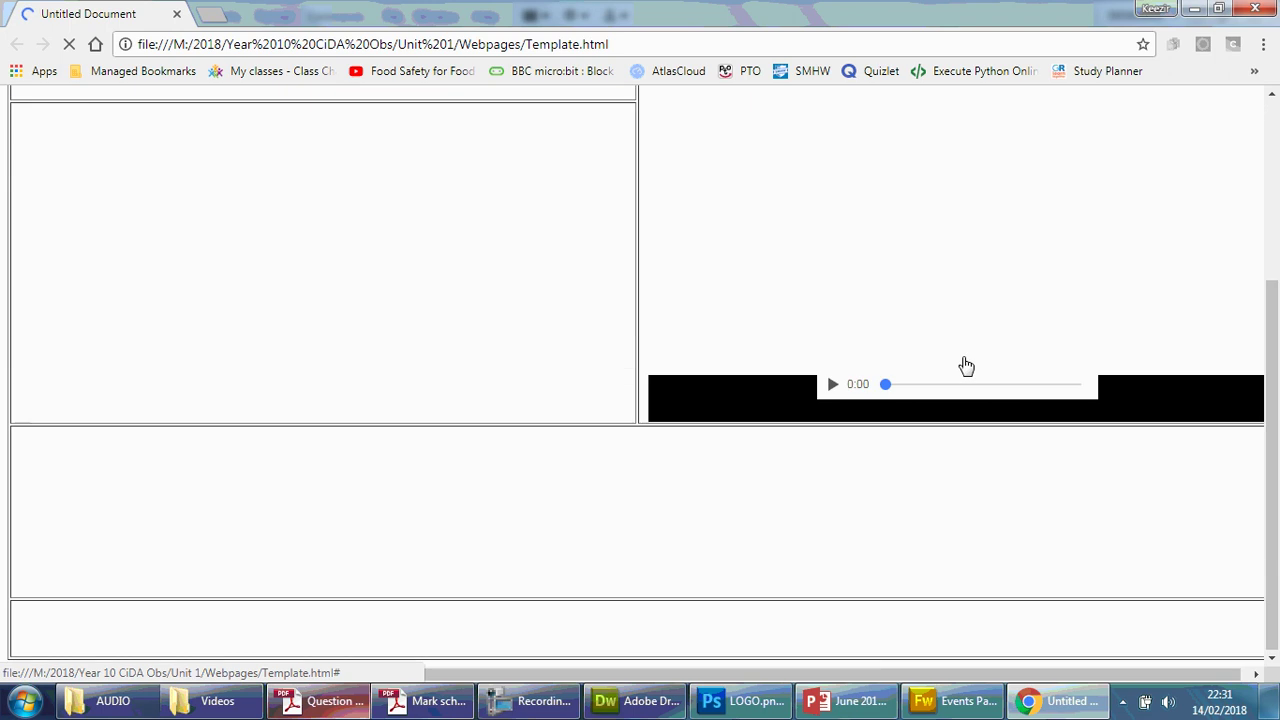
click(834, 386)
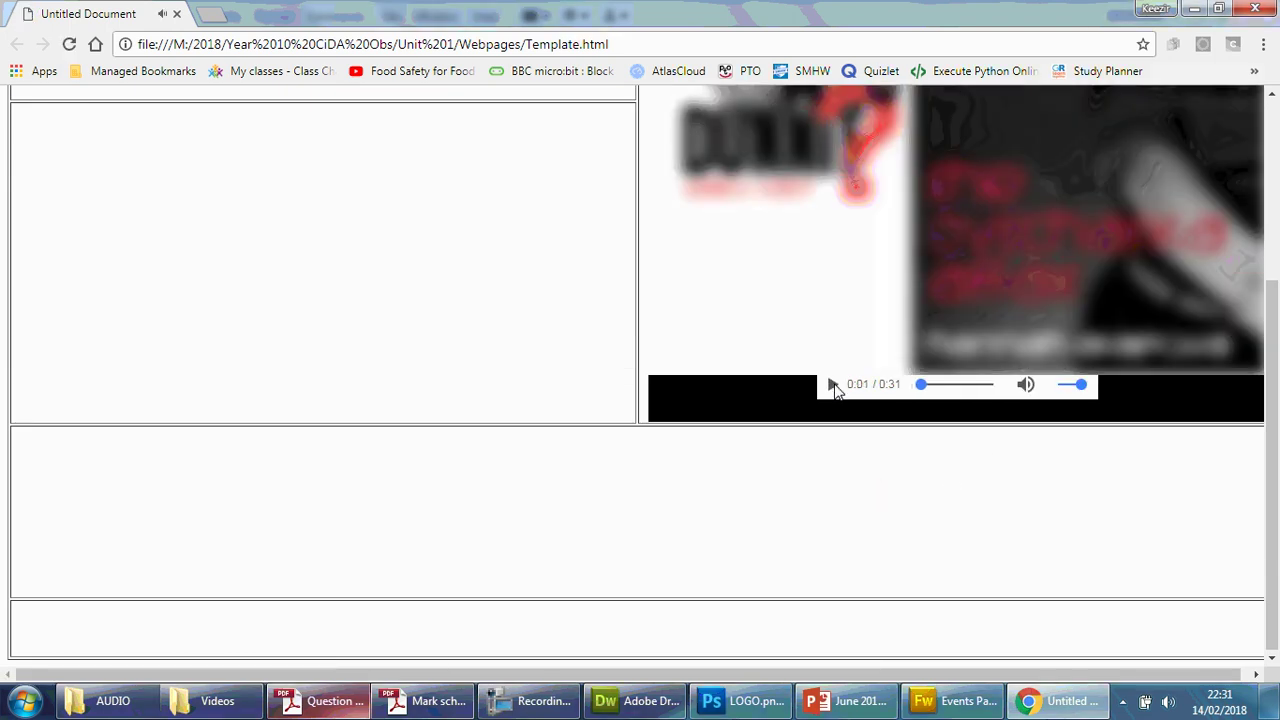
click(834, 386)
scroll(980, 440, up, 3)
scroll(977, 442, down, 1)
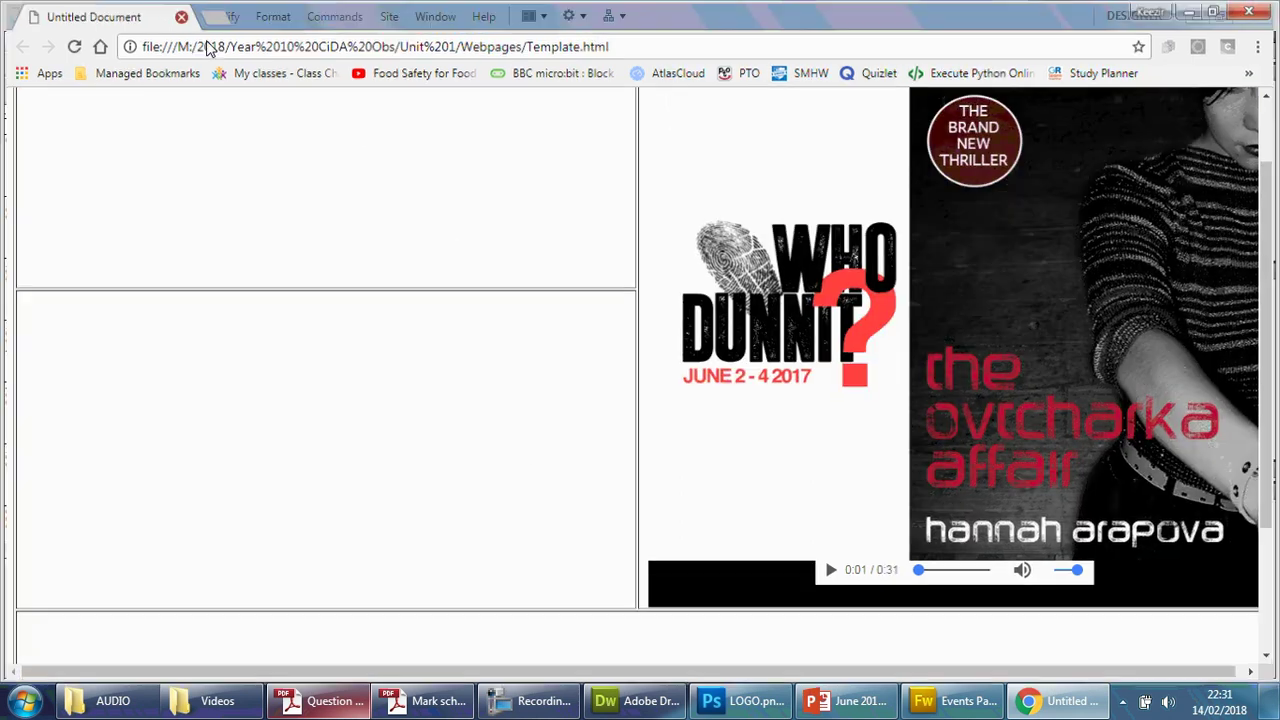
click(181, 17)
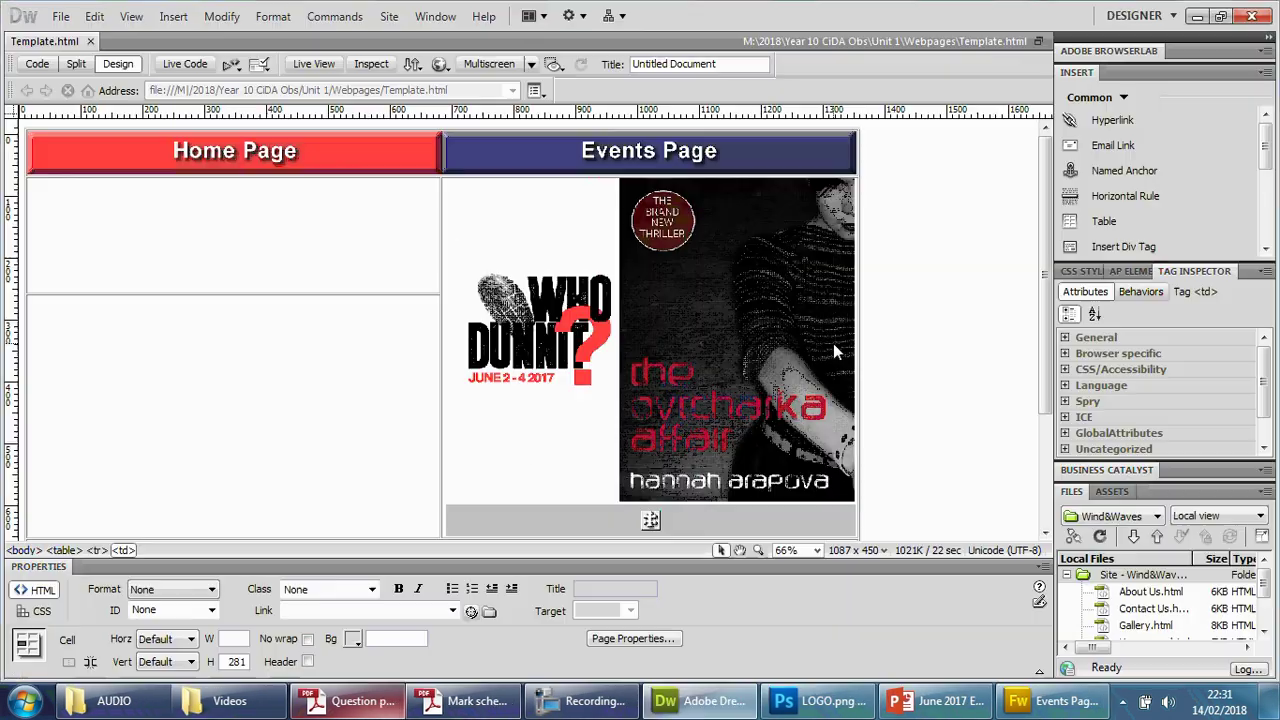
Step: Add an autoplay parameter with the value false to the audio plugin
click(698, 519)
scroll(851, 510, down, 1)
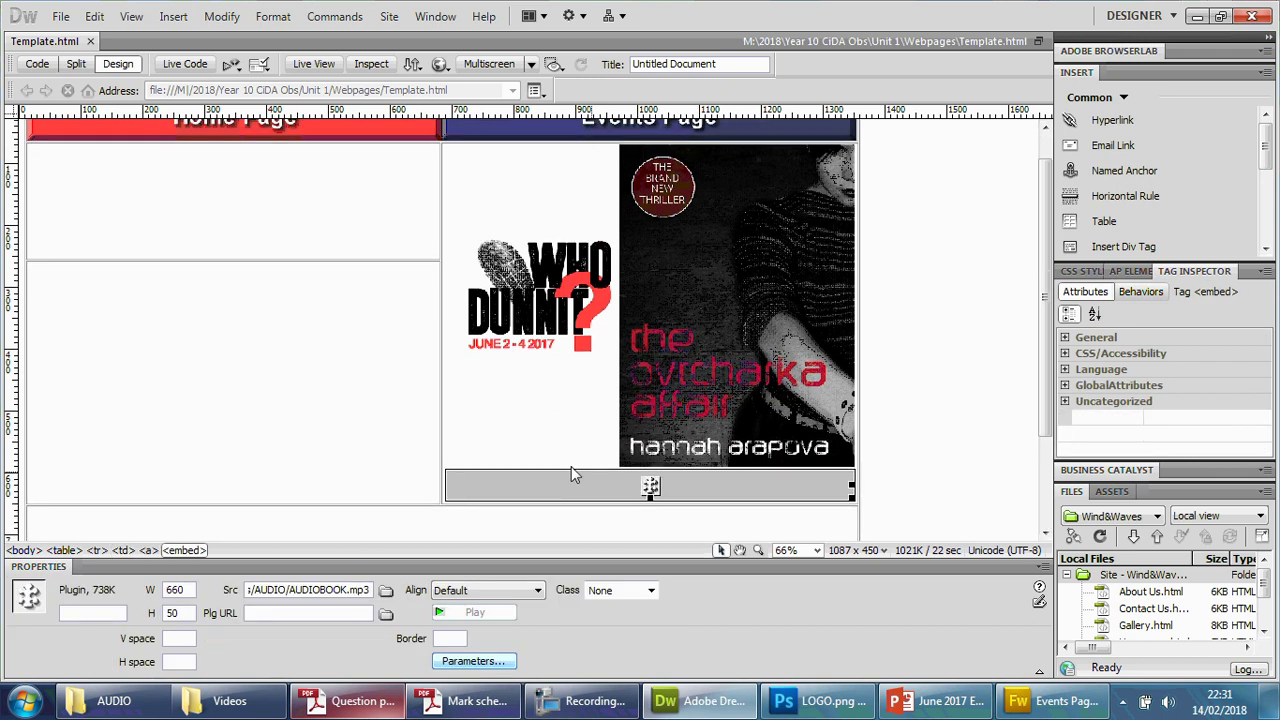
click(474, 661)
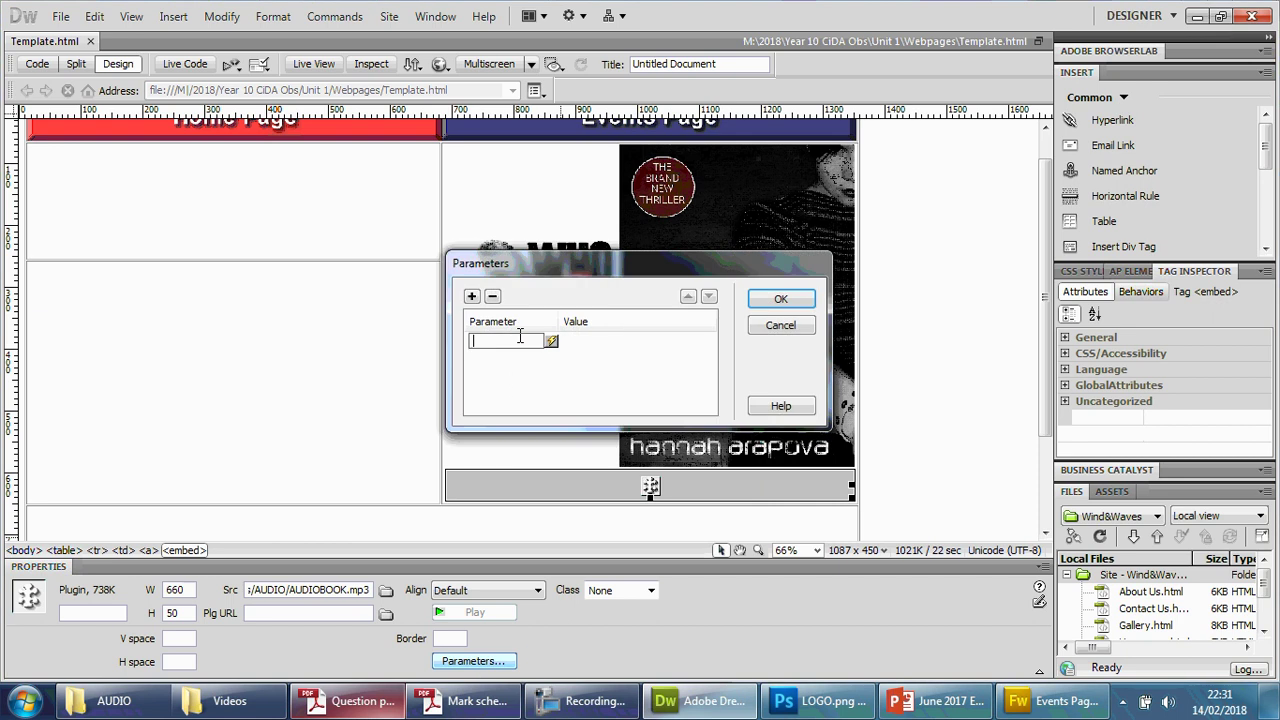
click(492, 341)
click(478, 302)
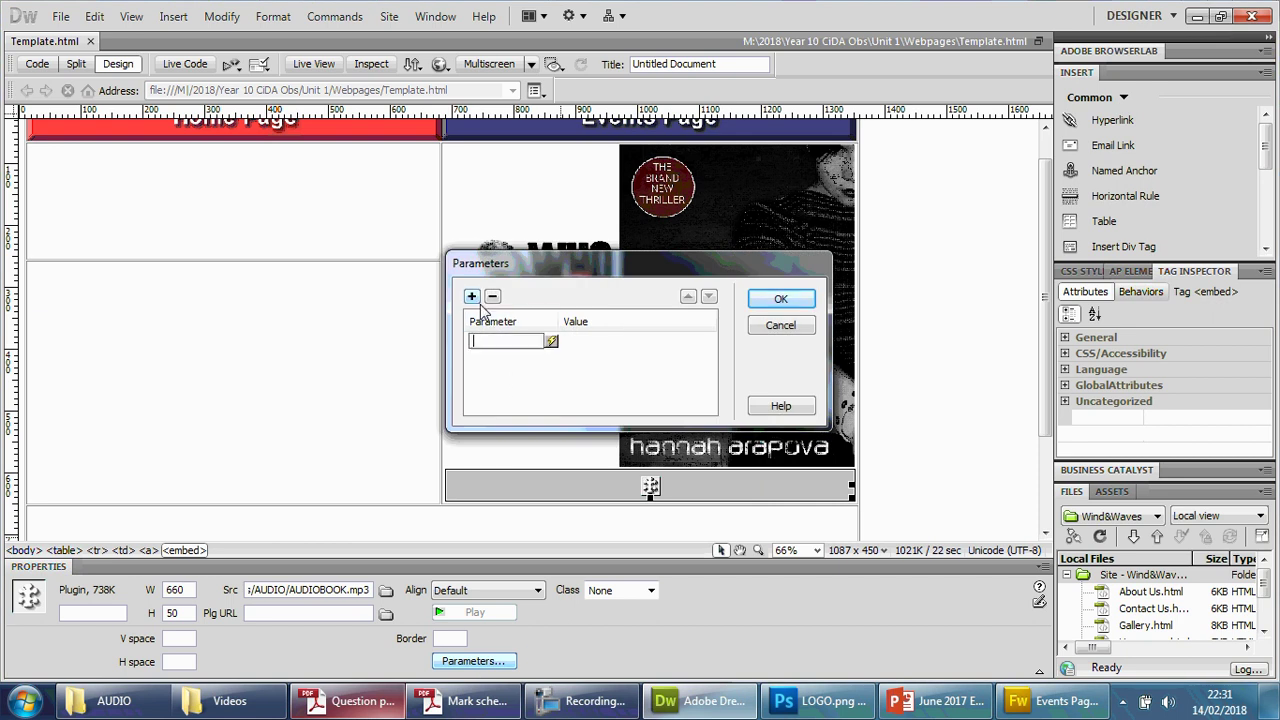
text(autoplay)
click(622, 340)
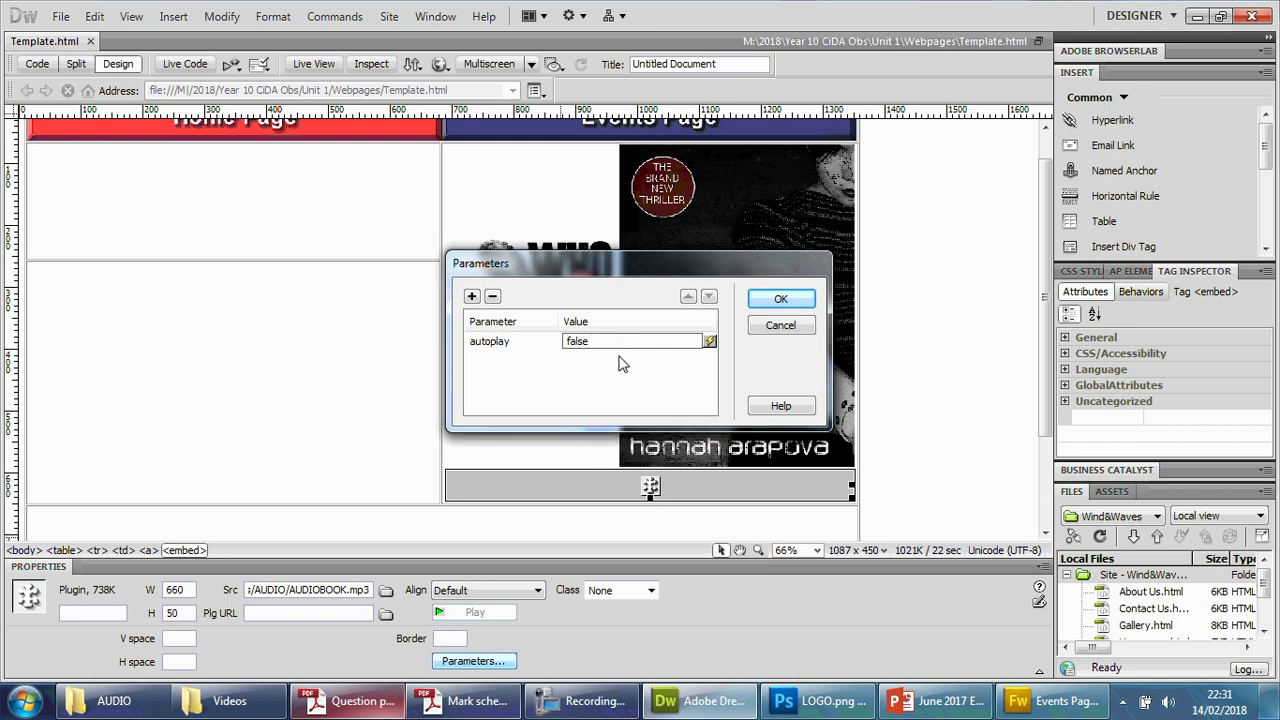
Step: Add a controller parameter with the value true to the audio plugin, apply the parameters and deselect the plugin
click(472, 296)
click(495, 361)
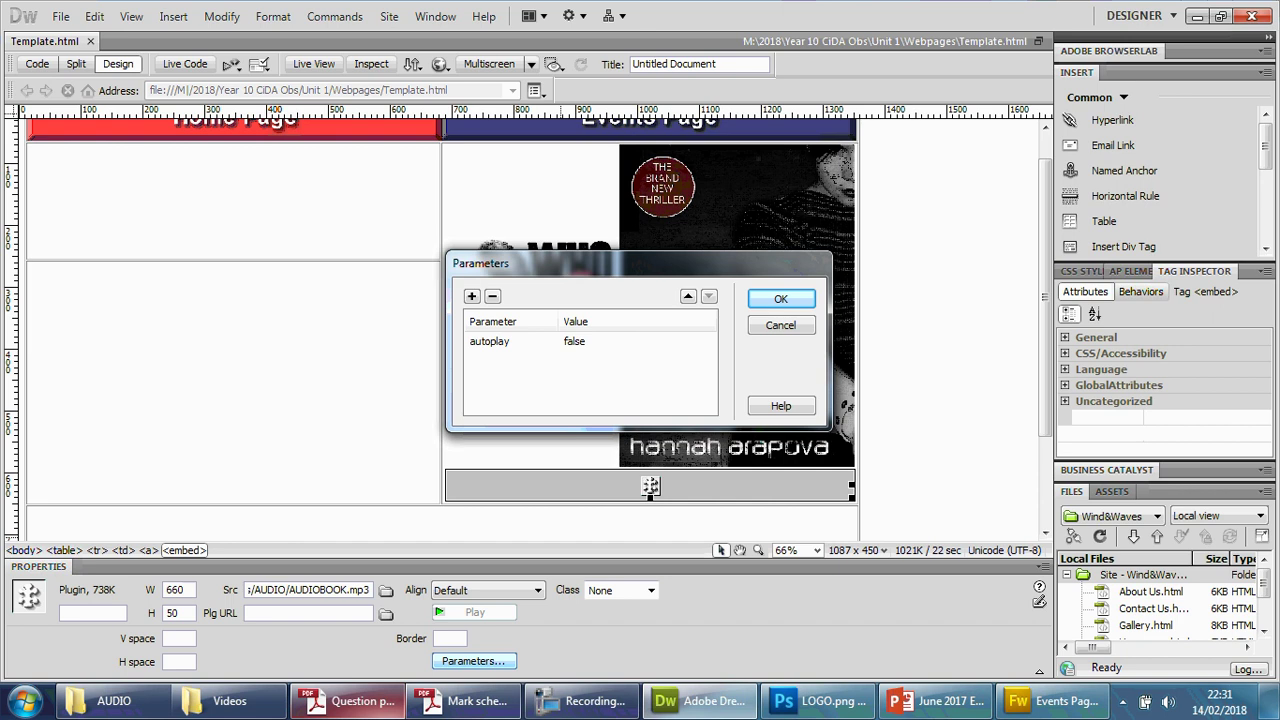
click(473, 298)
click(491, 360)
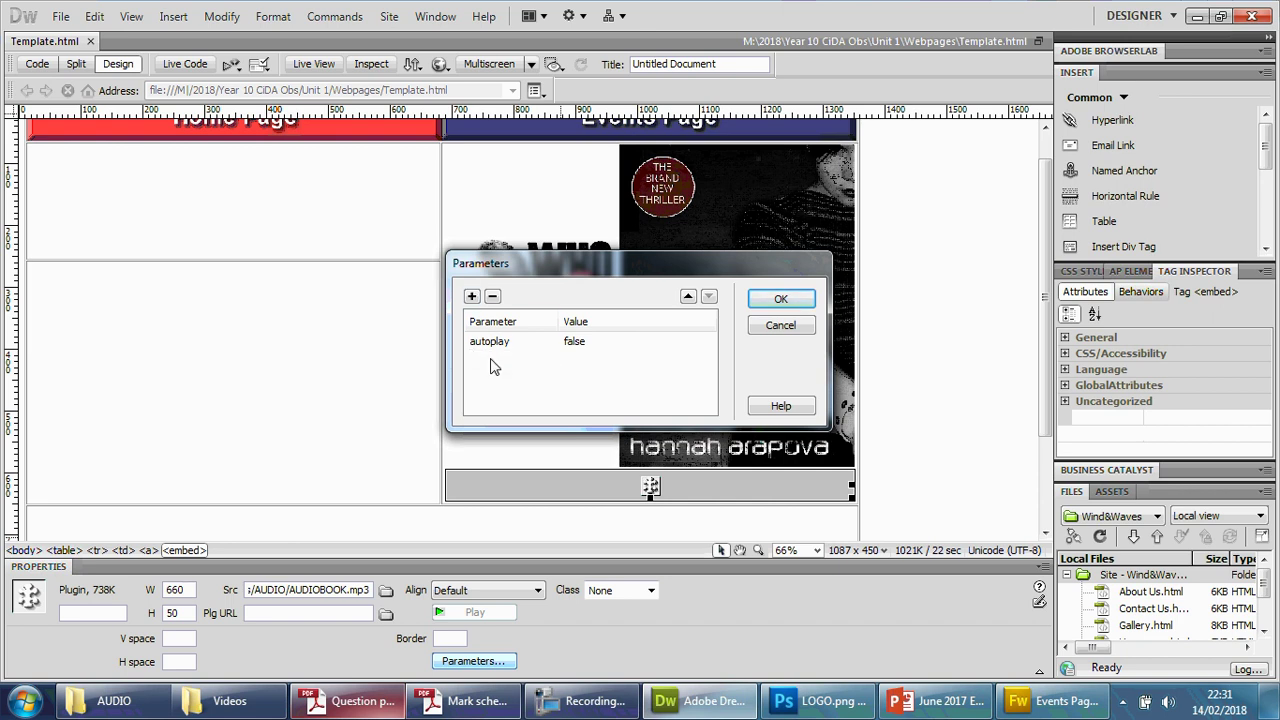
click(472, 296)
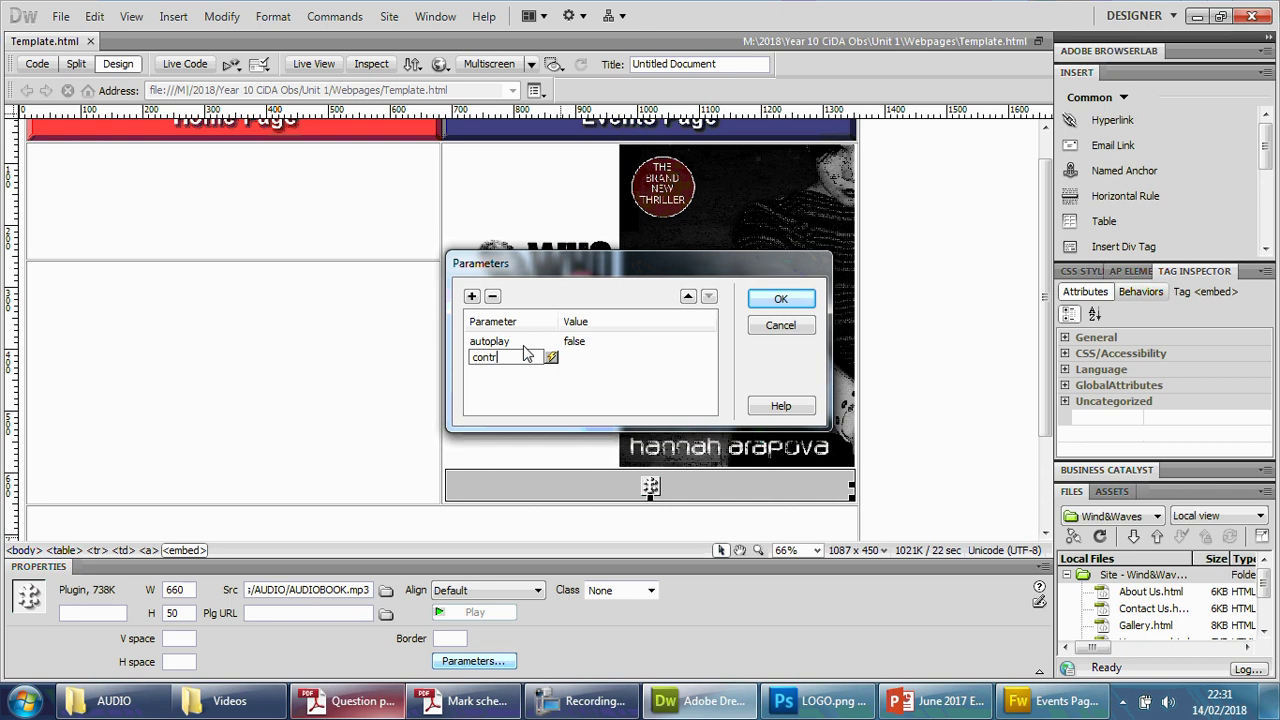
text(controller)
click(615, 360)
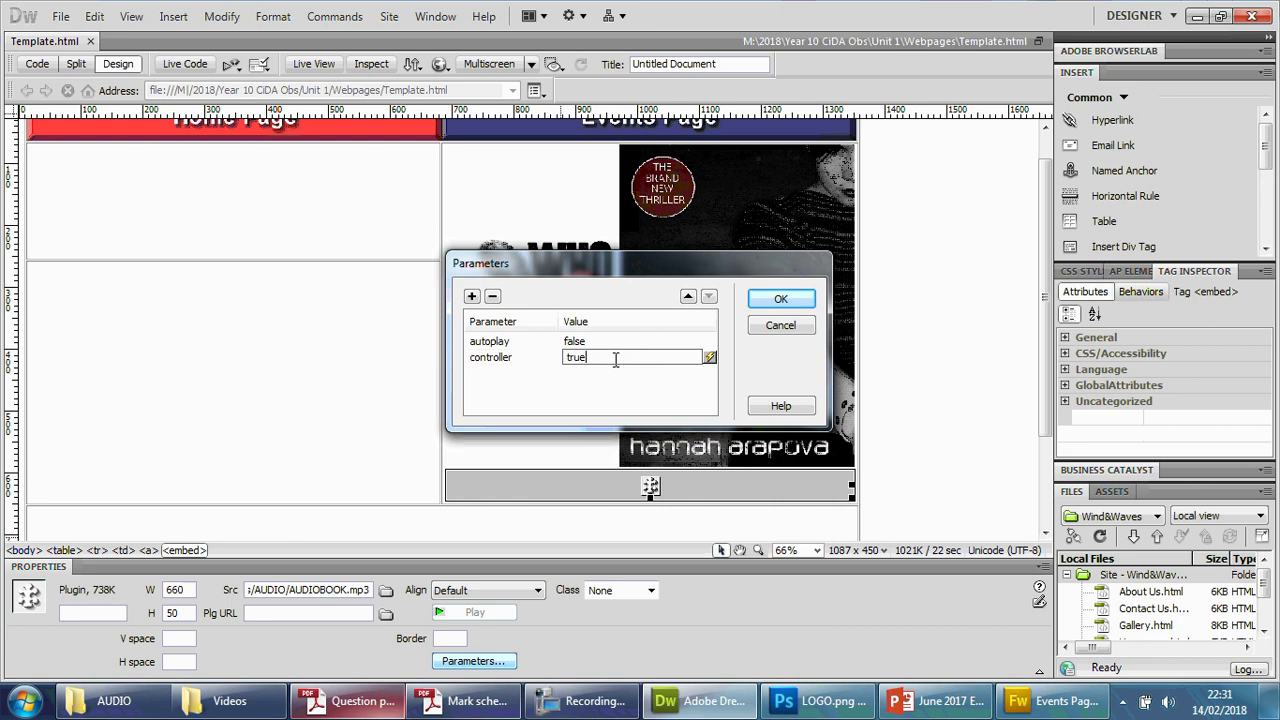
click(784, 301)
click(930, 457)
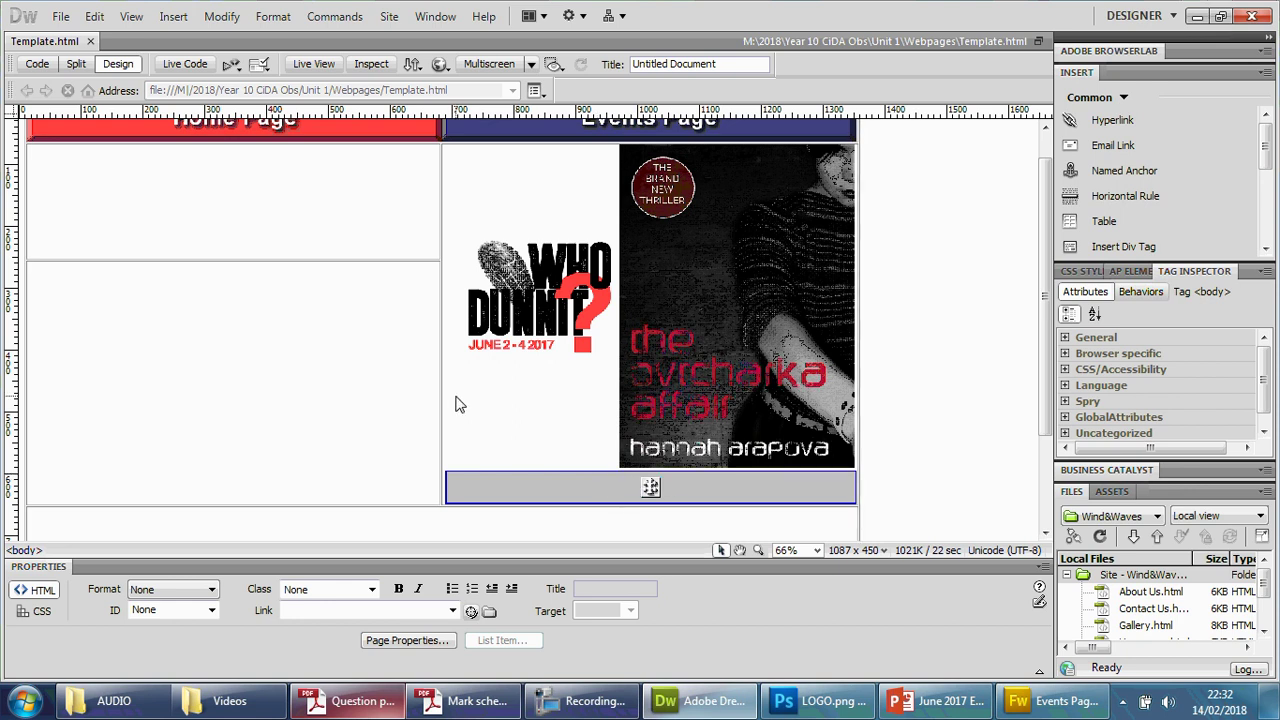
click(178, 20)
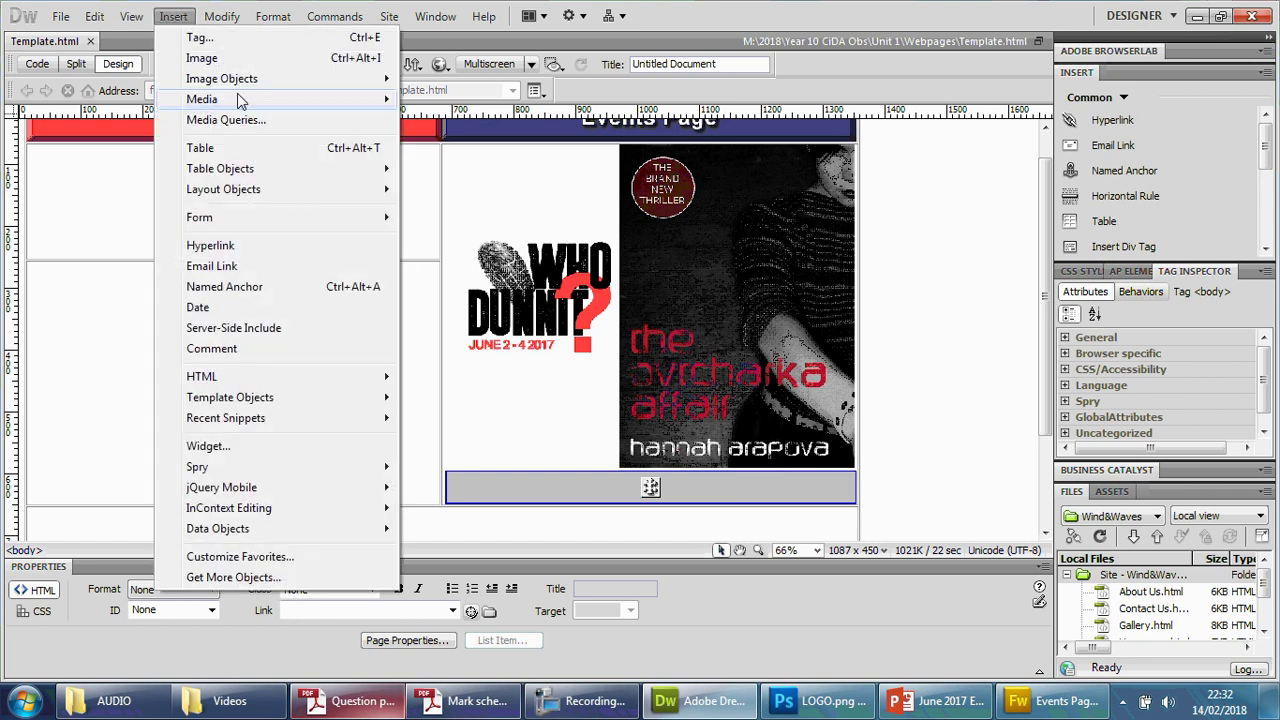
mouse_move(380, 99)
click(968, 318)
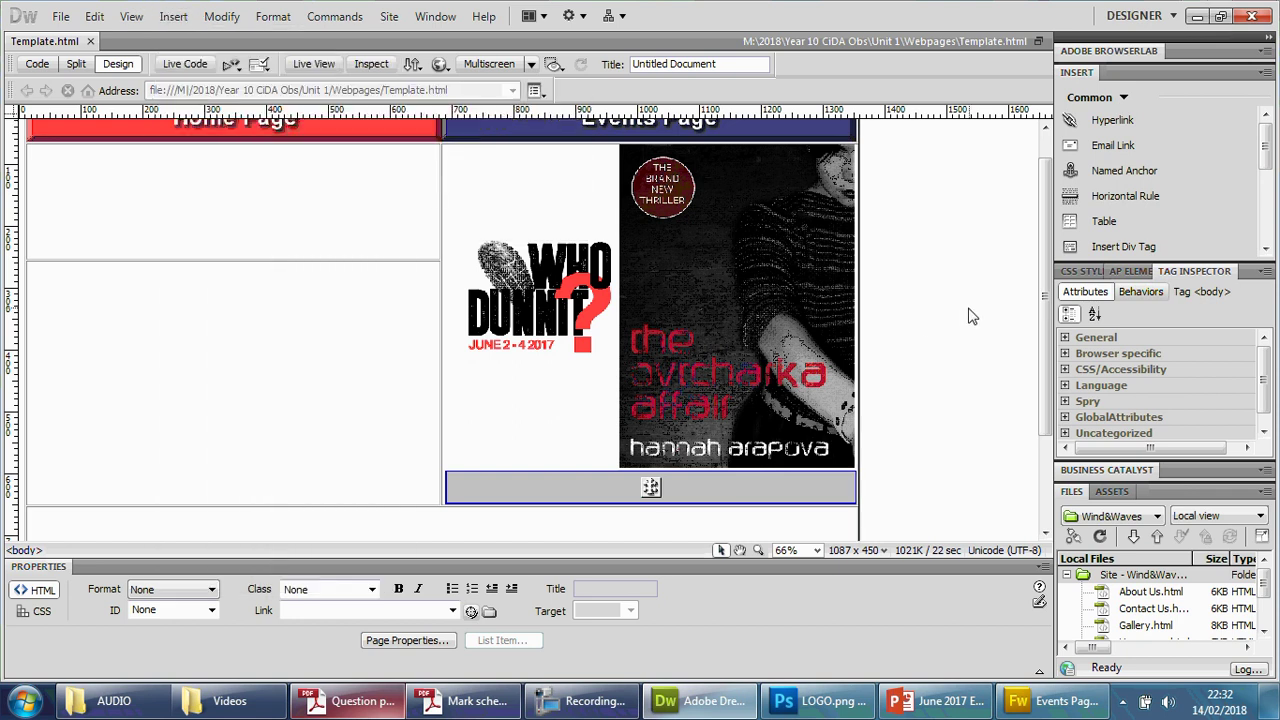